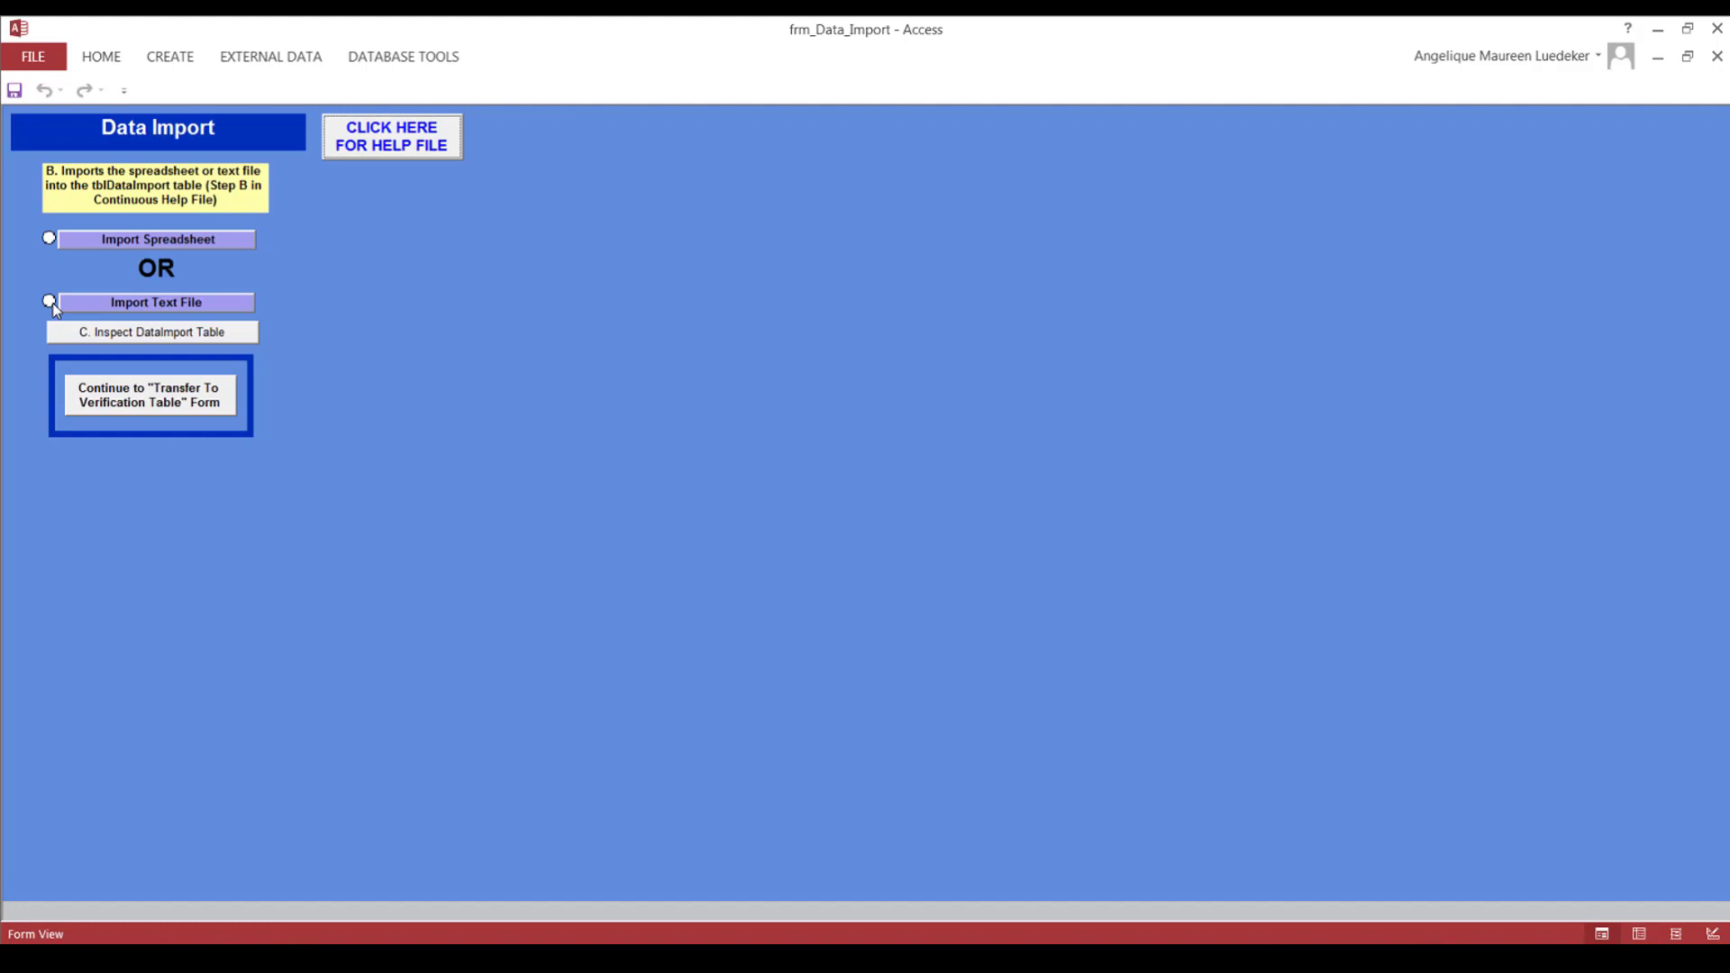
# Step: Import the text file ManipulatedSiteS46_Meteorological.txt from the ToolboxImportFiles folder on the Desktop
pyautogui.click(171, 309)
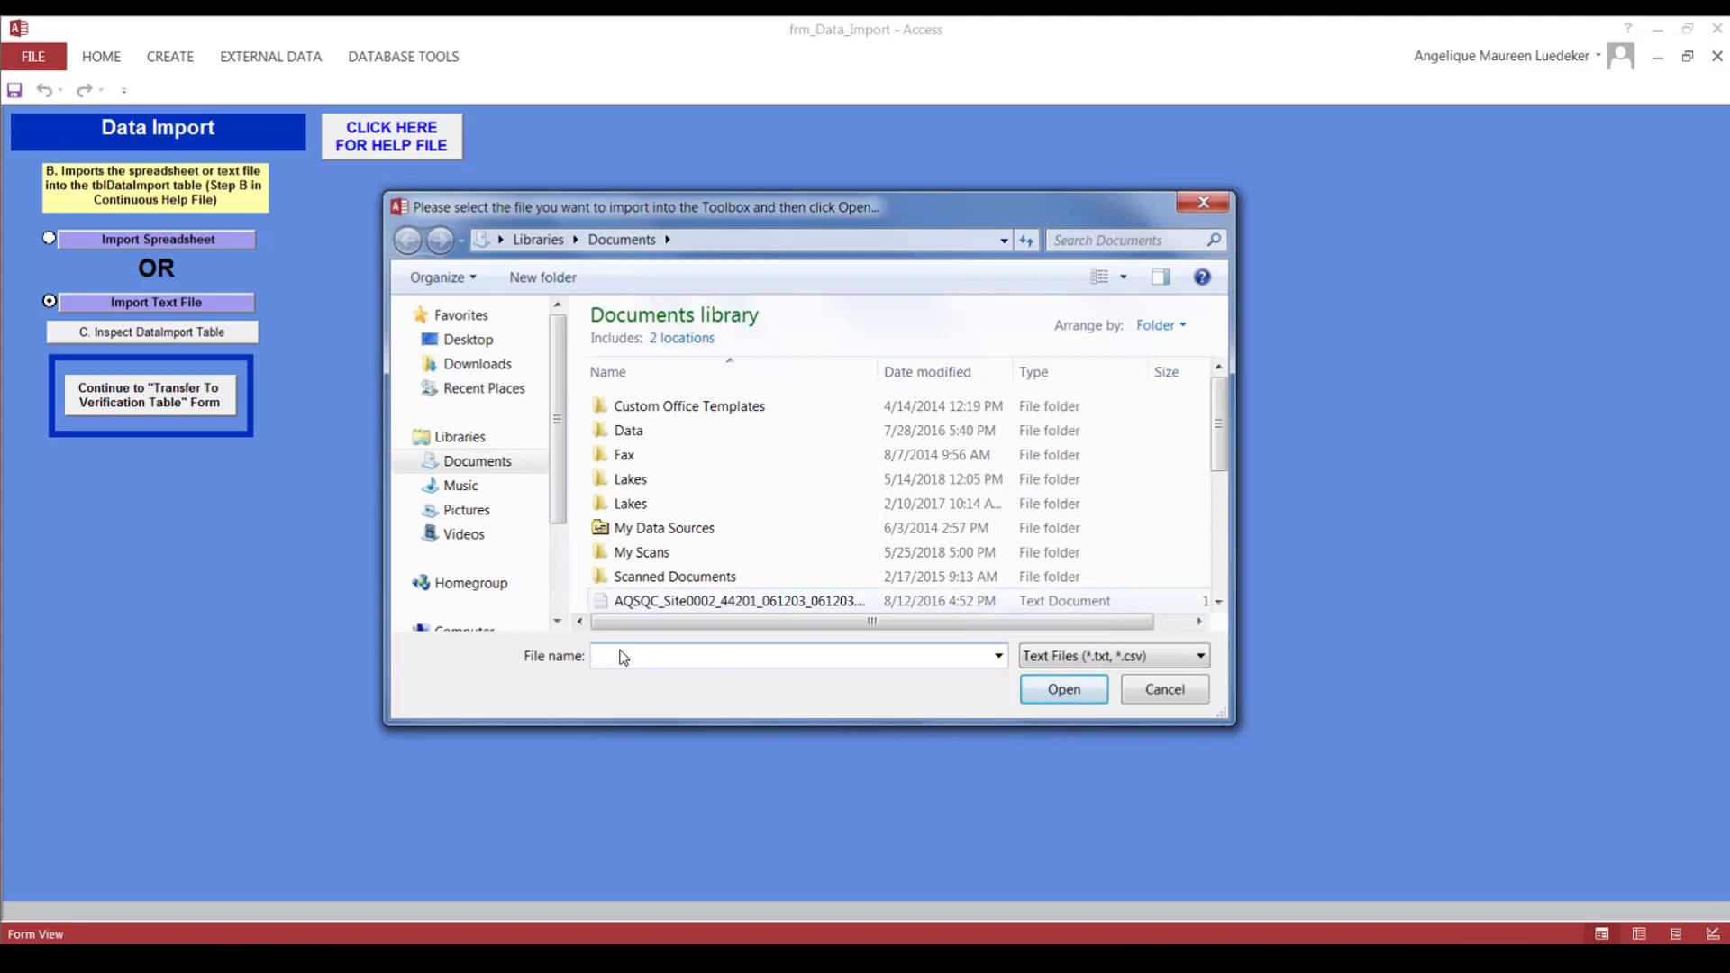
pyautogui.click(477, 342)
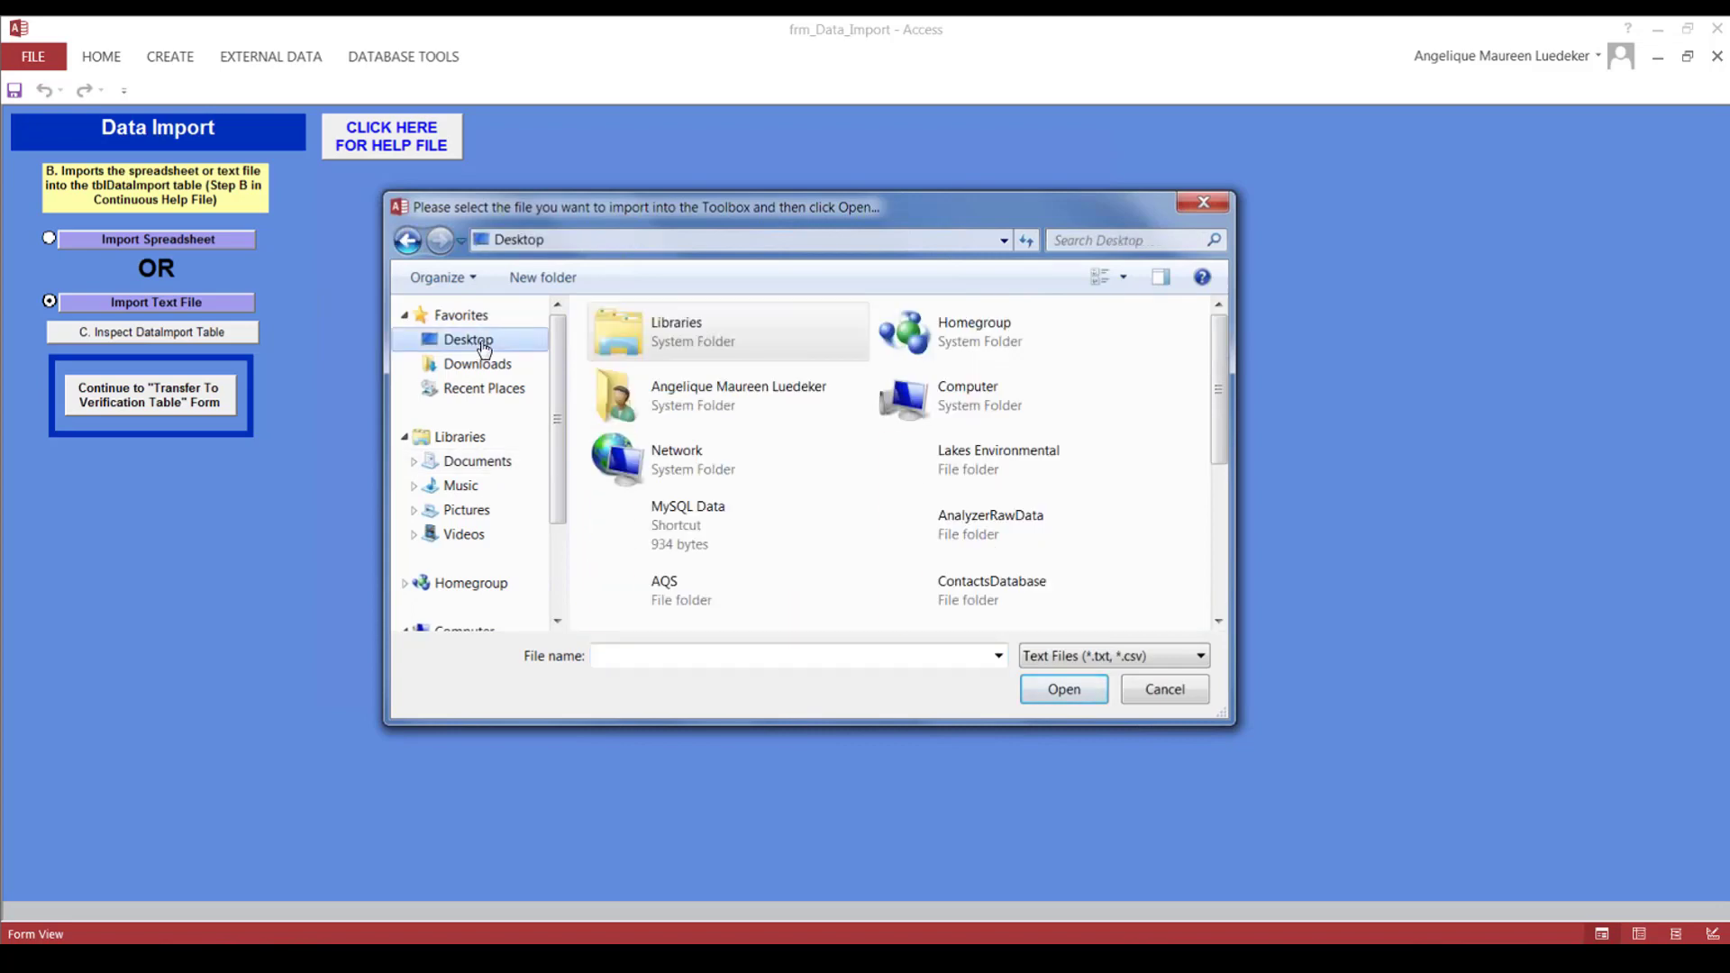
pyautogui.moveTo(1218, 371); pyautogui.dragTo(1219, 476)
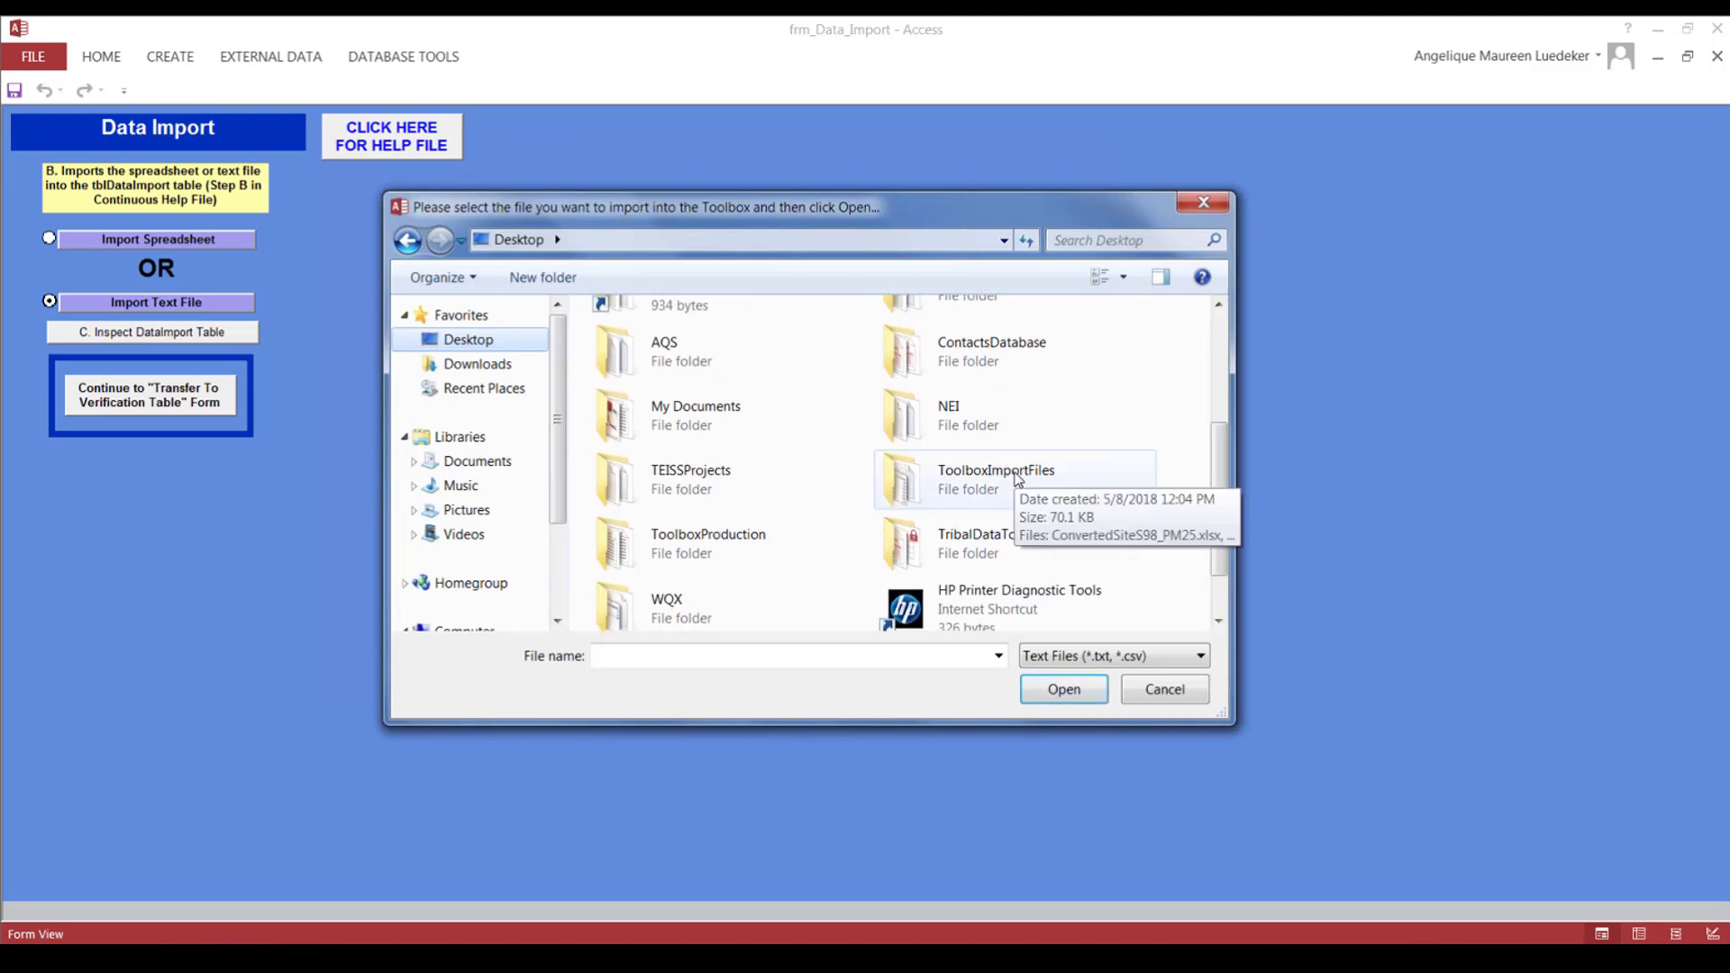
pyautogui.click(1018, 479)
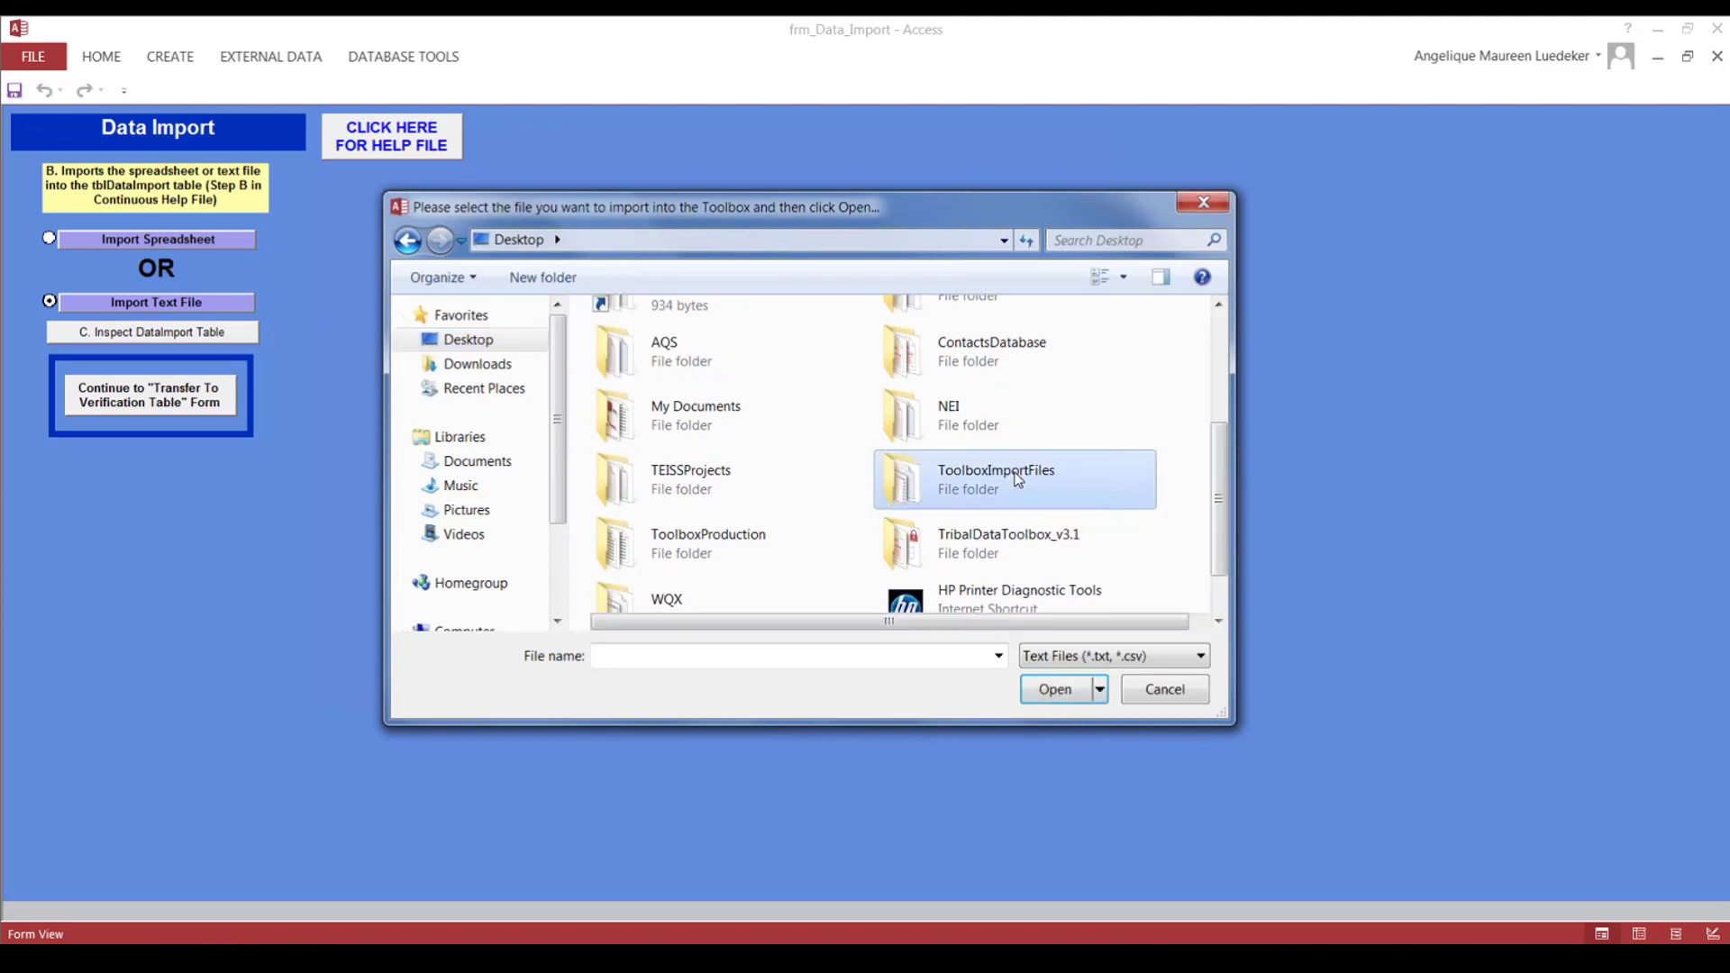
pyautogui.doubleClick(1018, 479)
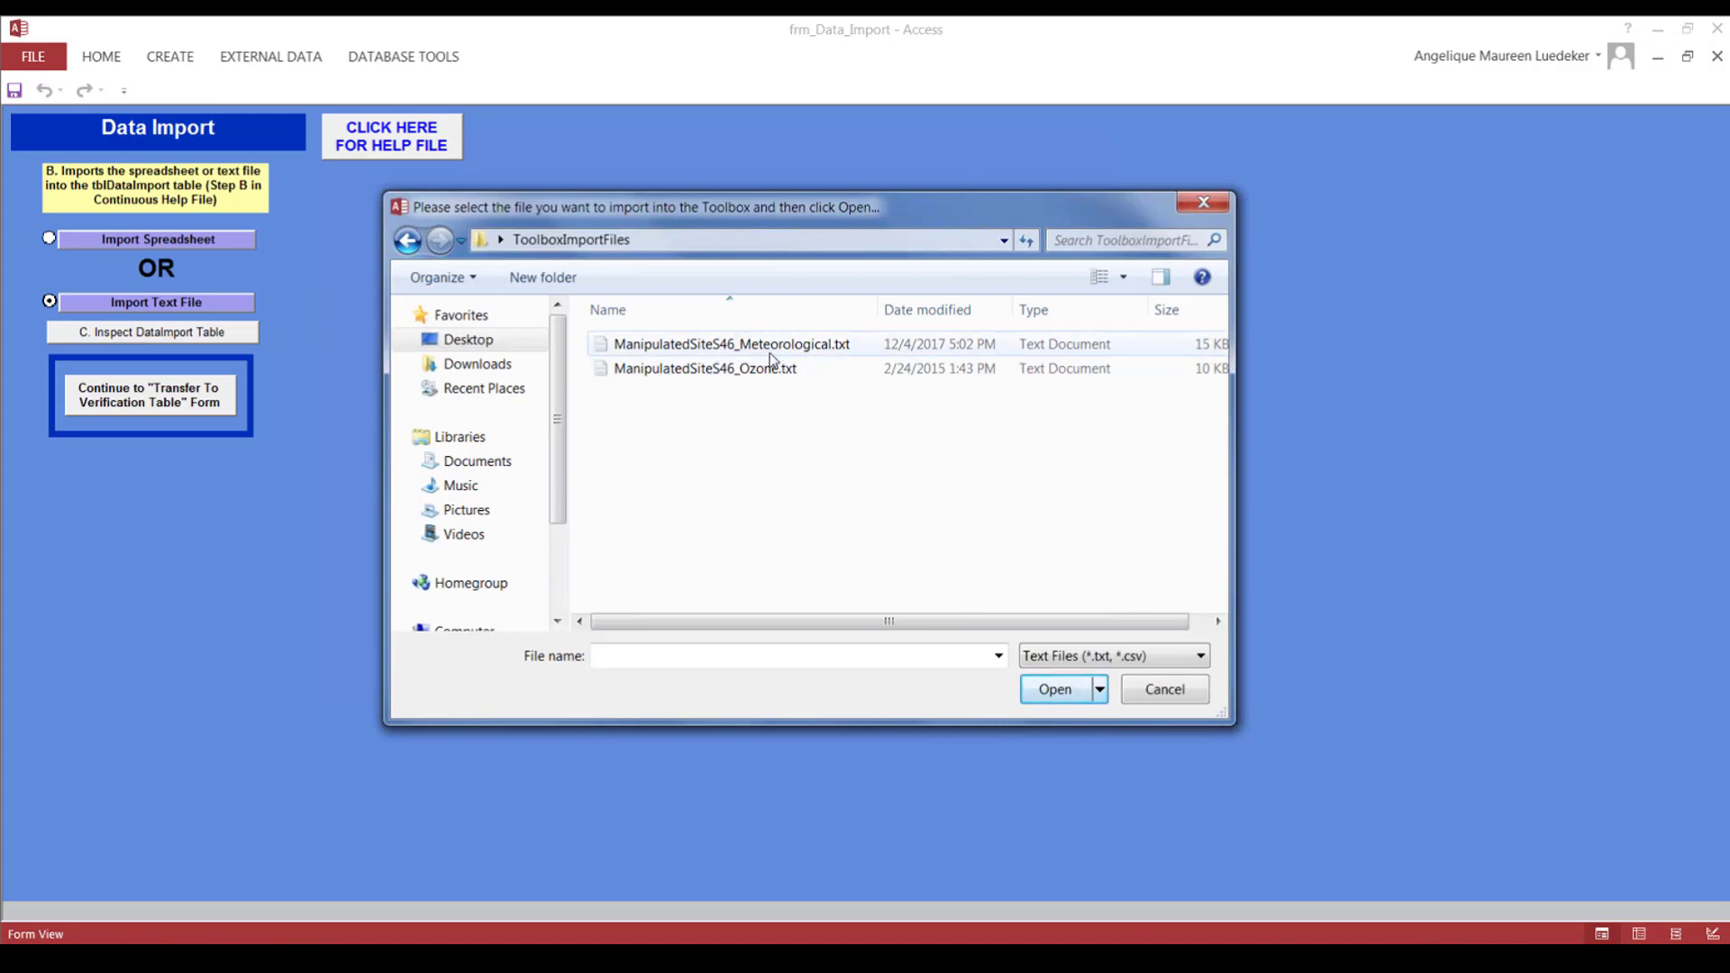
pyautogui.click(776, 347)
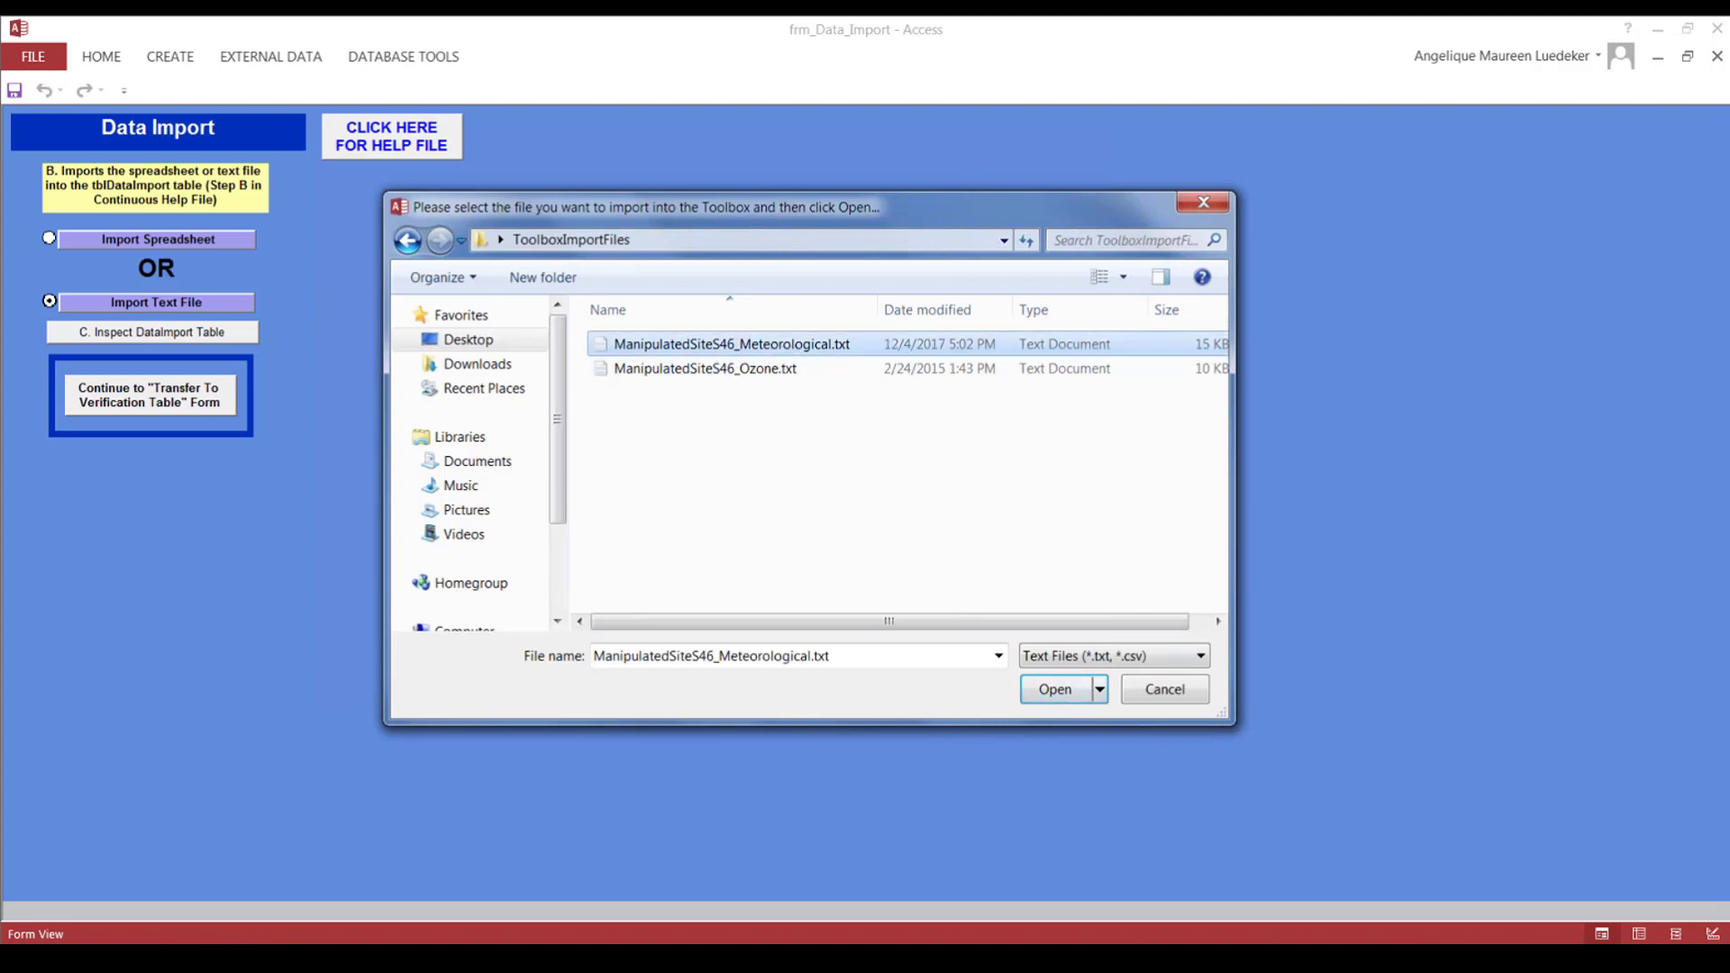
pyautogui.click(1044, 692)
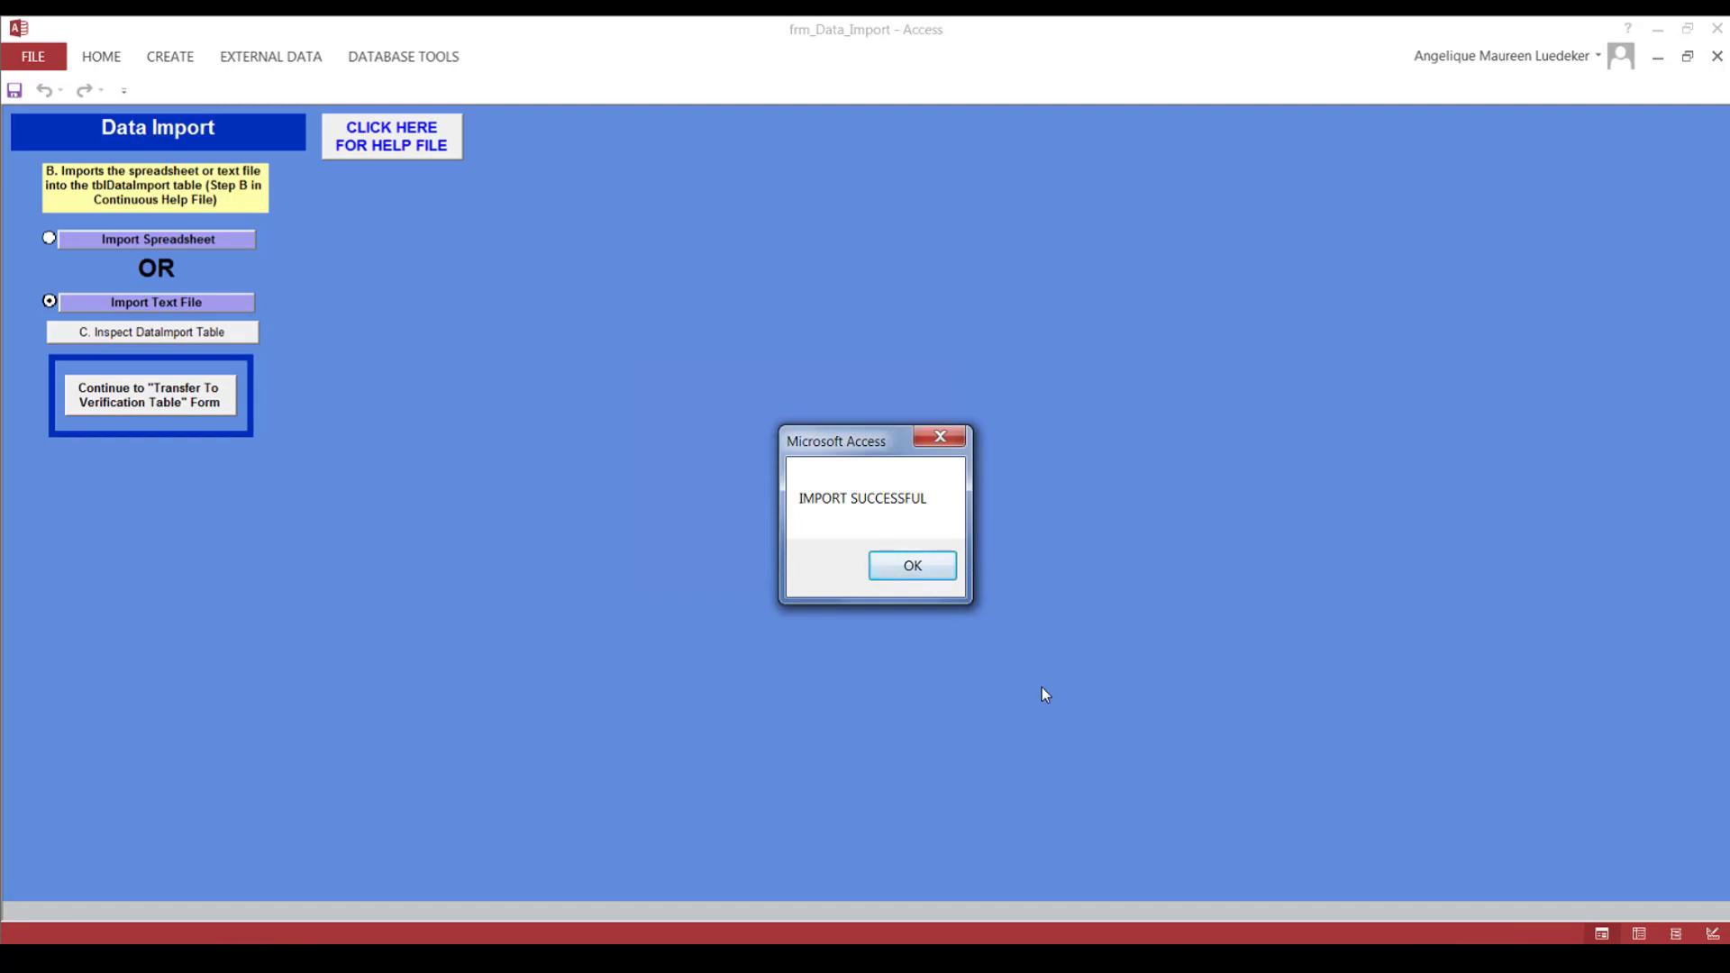
pyautogui.click(908, 573)
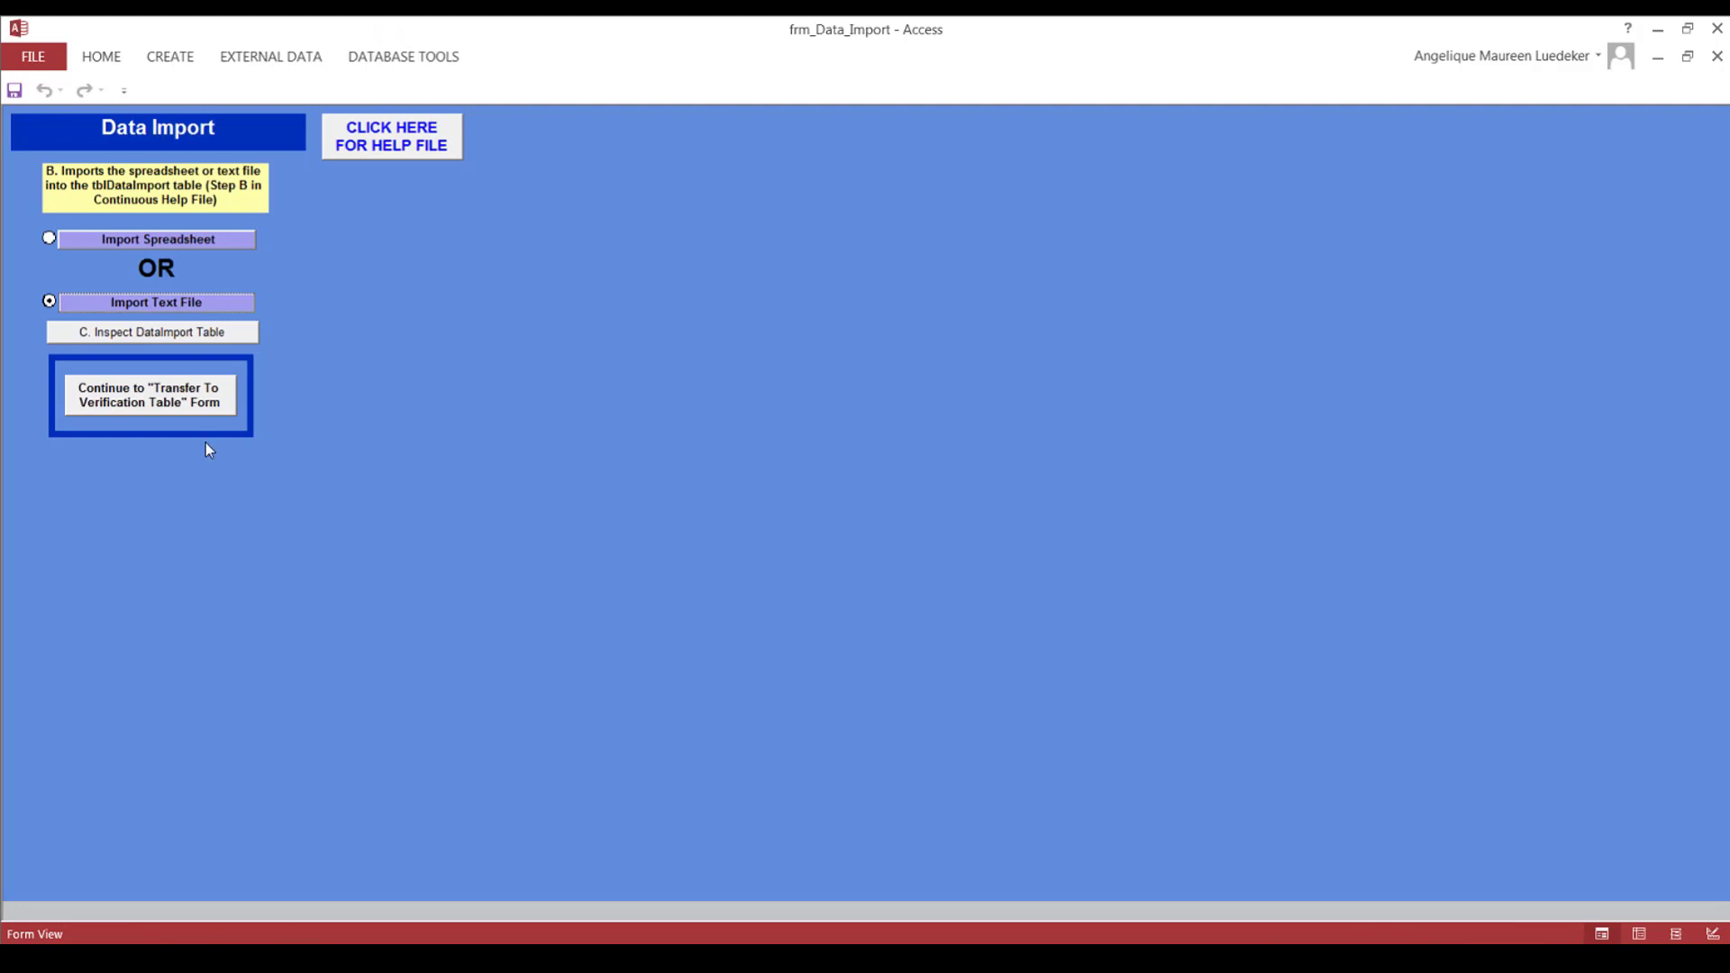
# Step: Inspect the imported weather records in the DataImport table down to the last row, and close the table
pyautogui.click(208, 339)
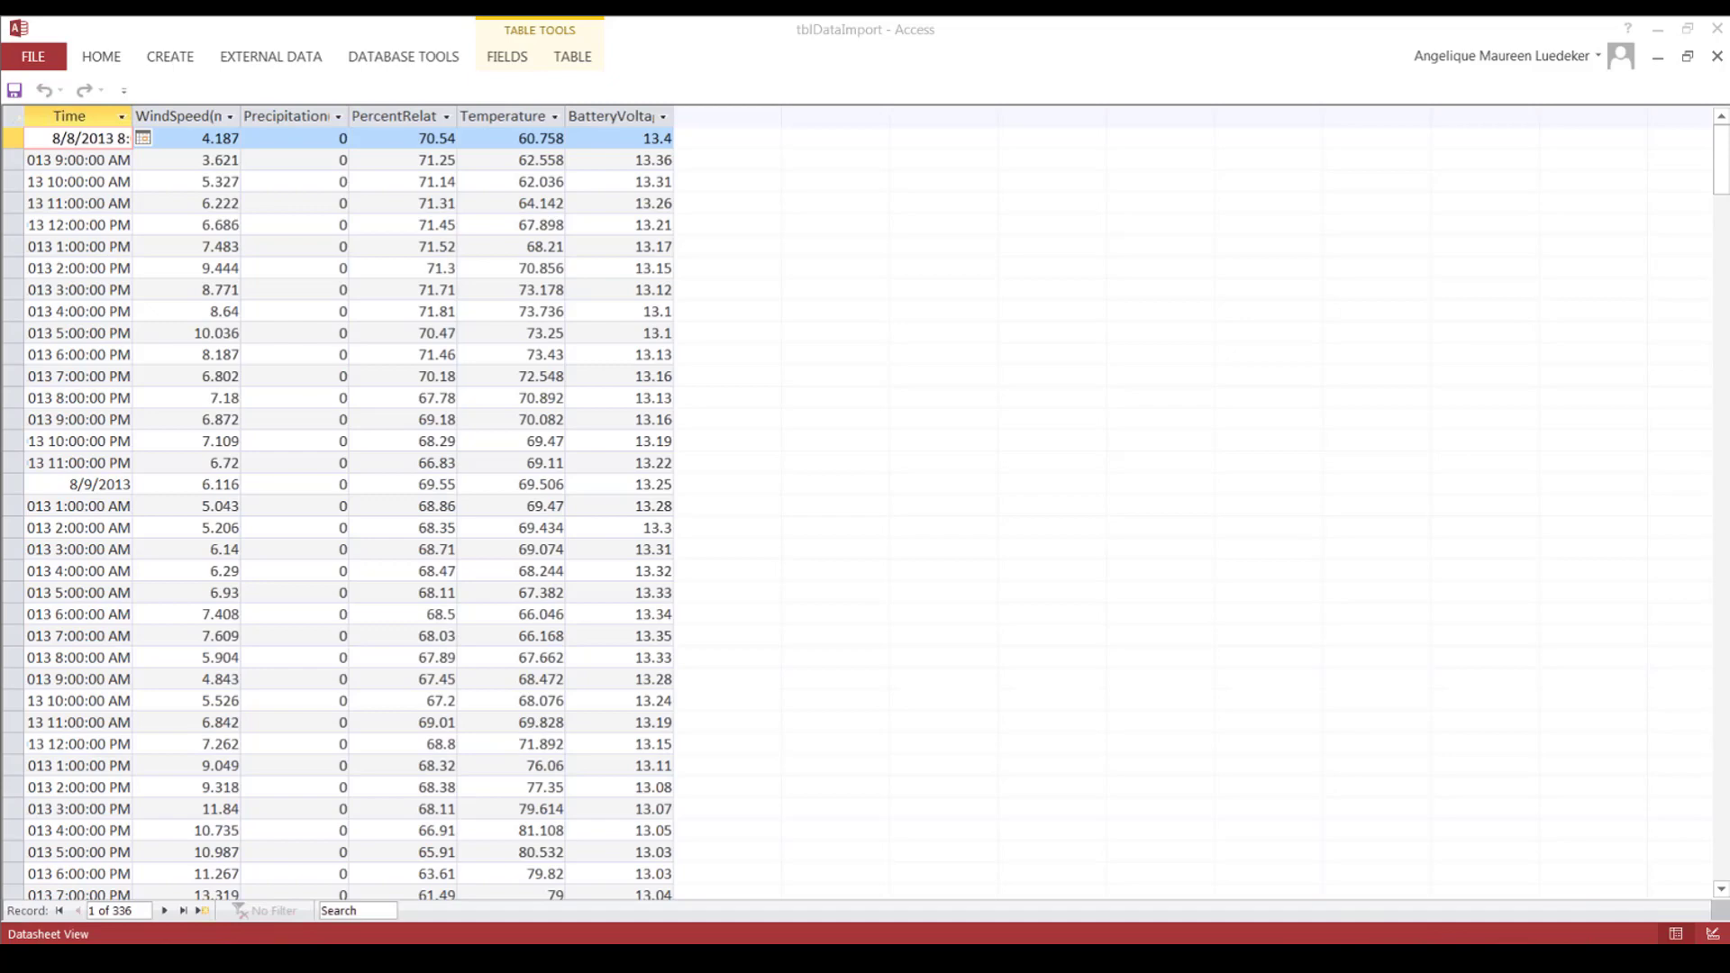
pyautogui.scroll(-20, 1721, 169)
pyautogui.scroll(-20, 1722, 170)
pyautogui.scroll(-8, 1722, 170)
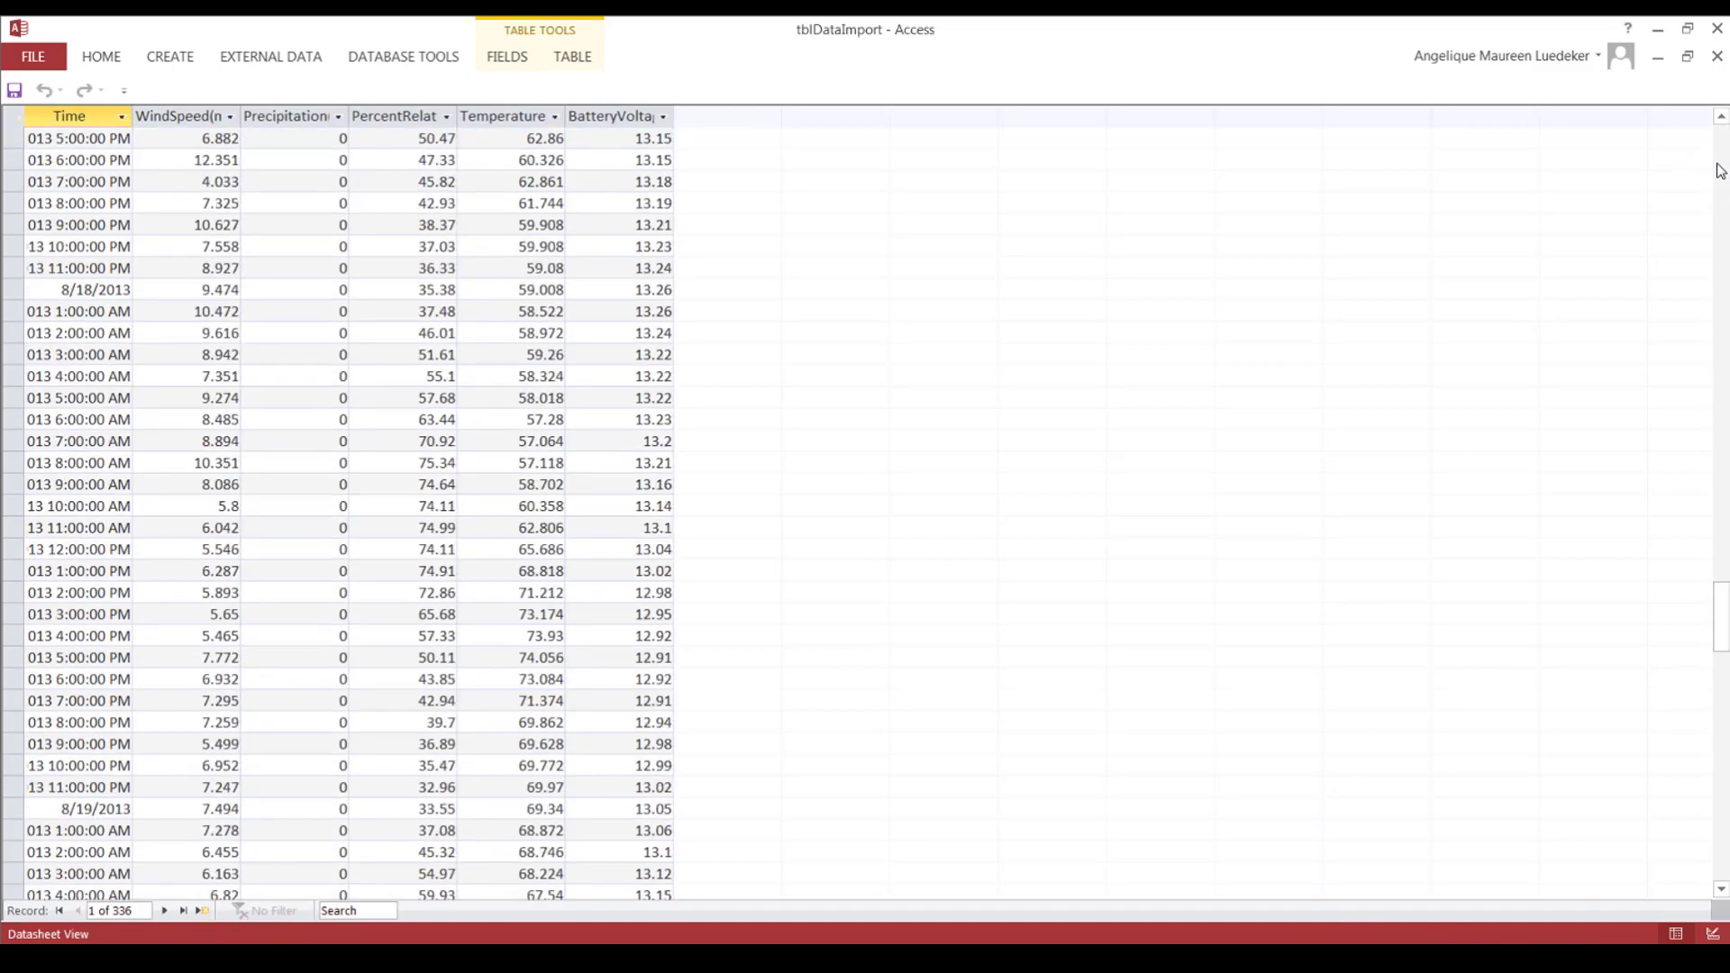
pyautogui.scroll(-11, 1721, 171)
pyautogui.scroll(-15, 1721, 173)
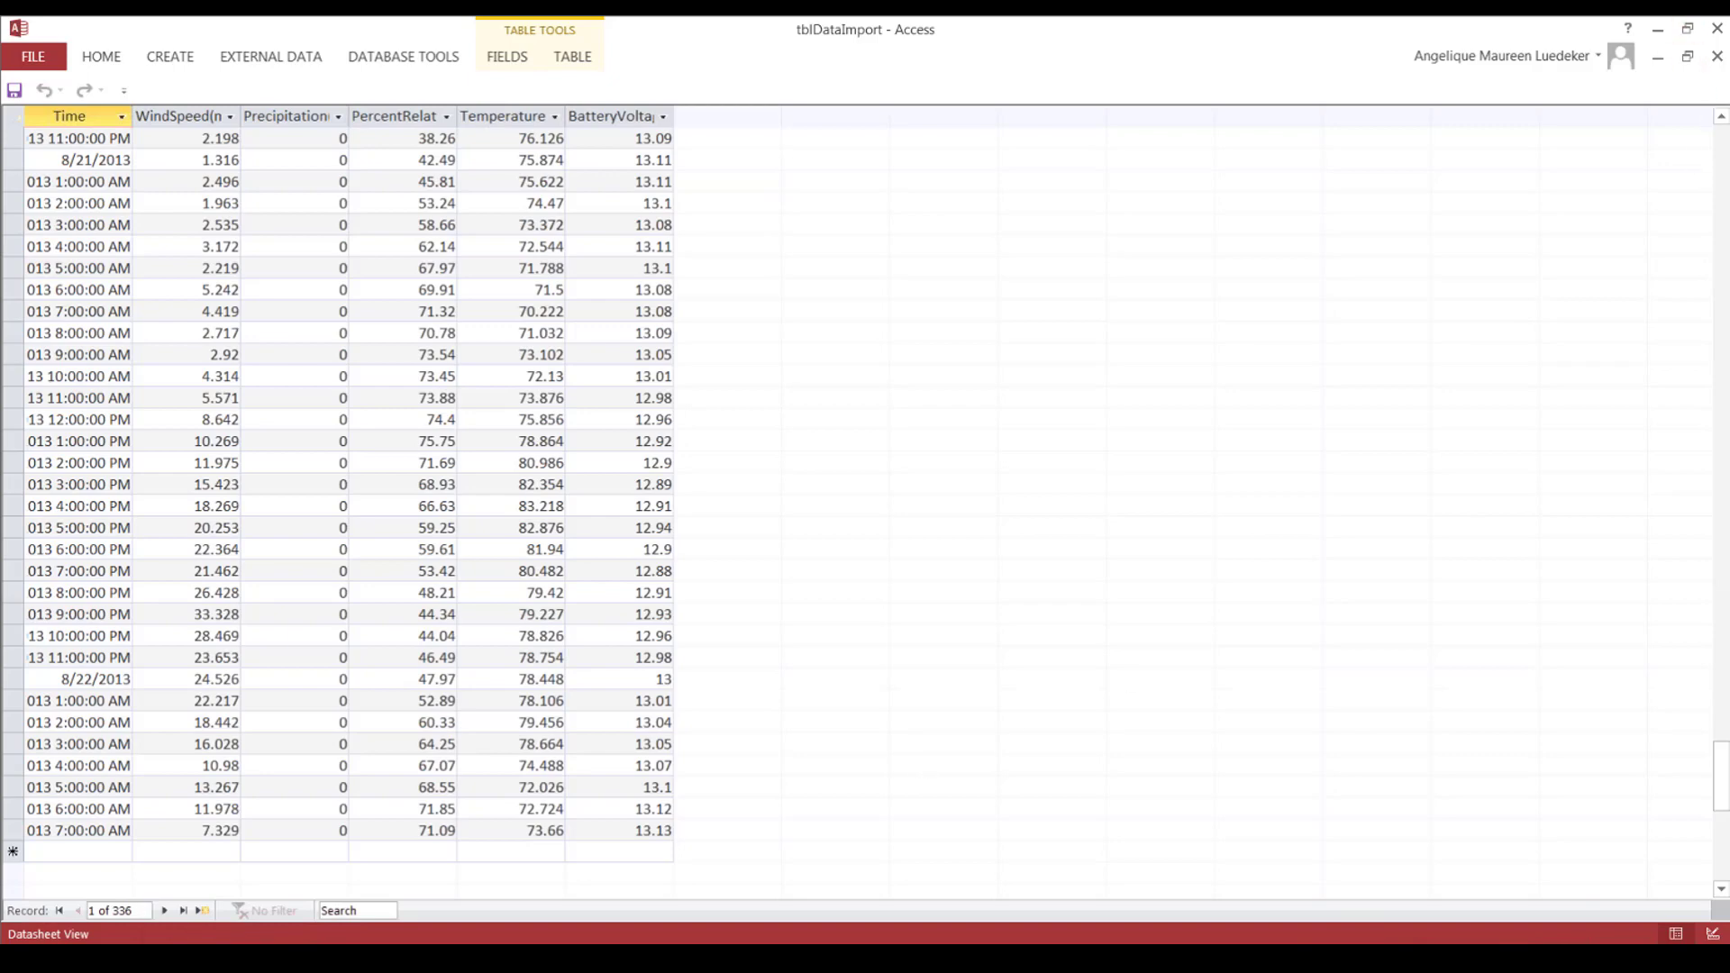
pyautogui.scroll(3, 349, 505)
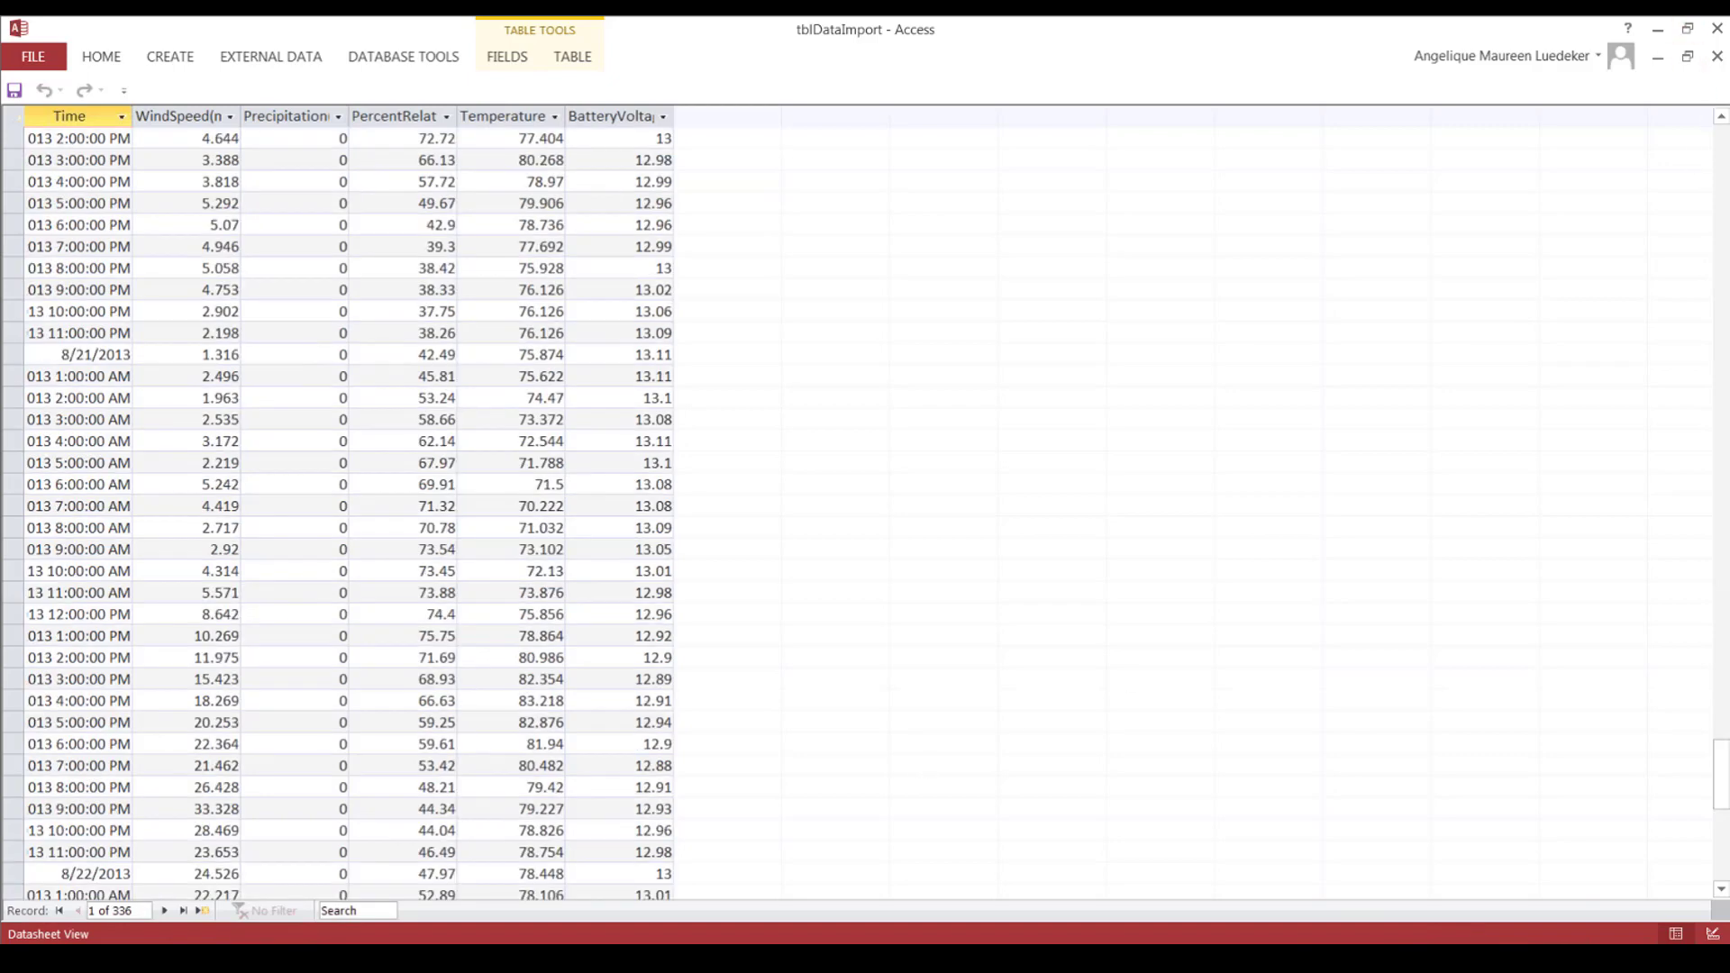
pyautogui.scroll(1, 1720, 65)
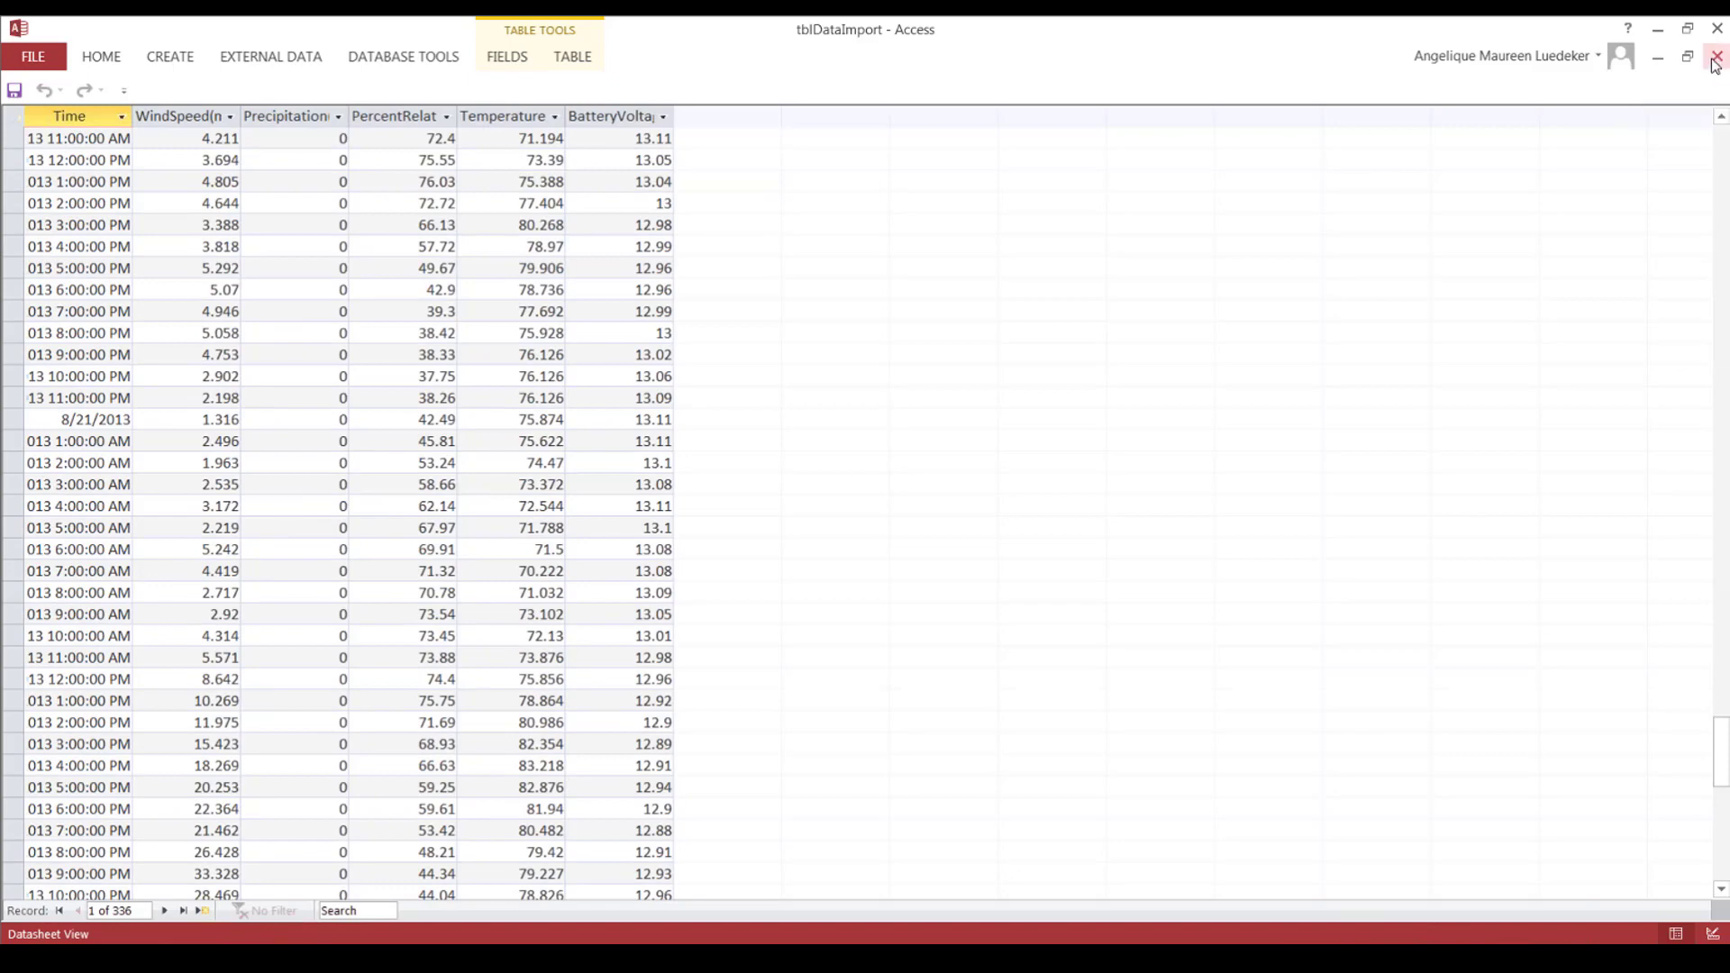
pyautogui.click(1716, 58)
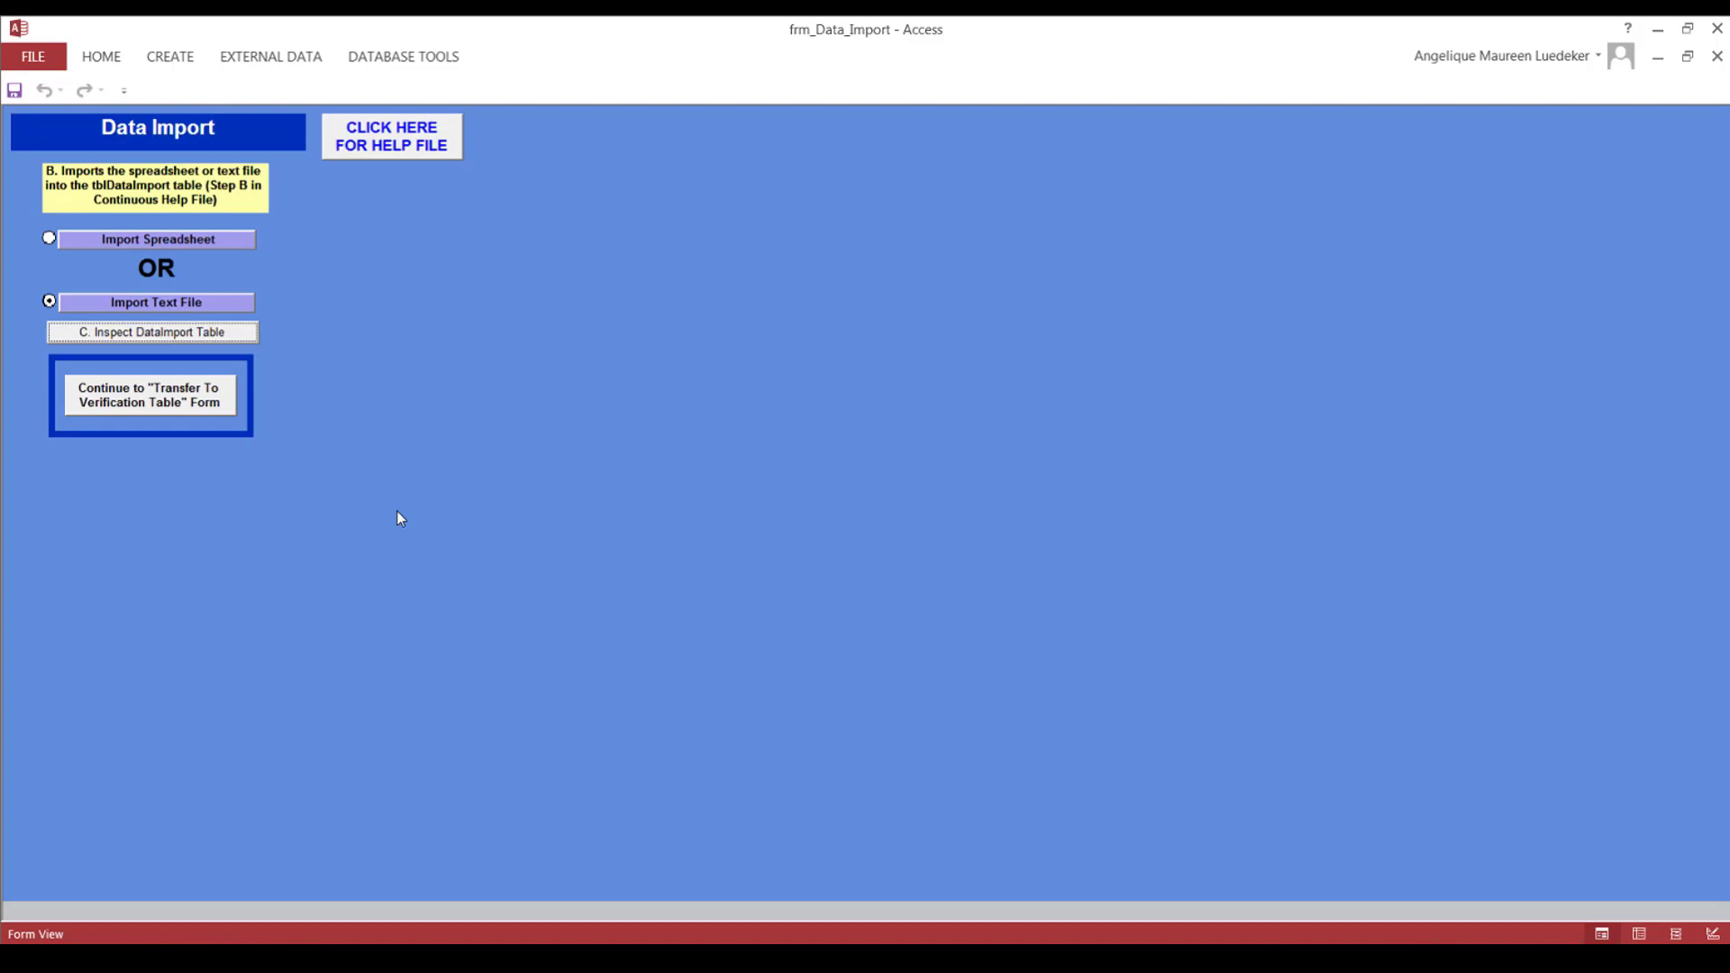
# Step: Continue to the Transfer To Verification Table form and select site S46 with its sampler ID
pyautogui.click(96, 386)
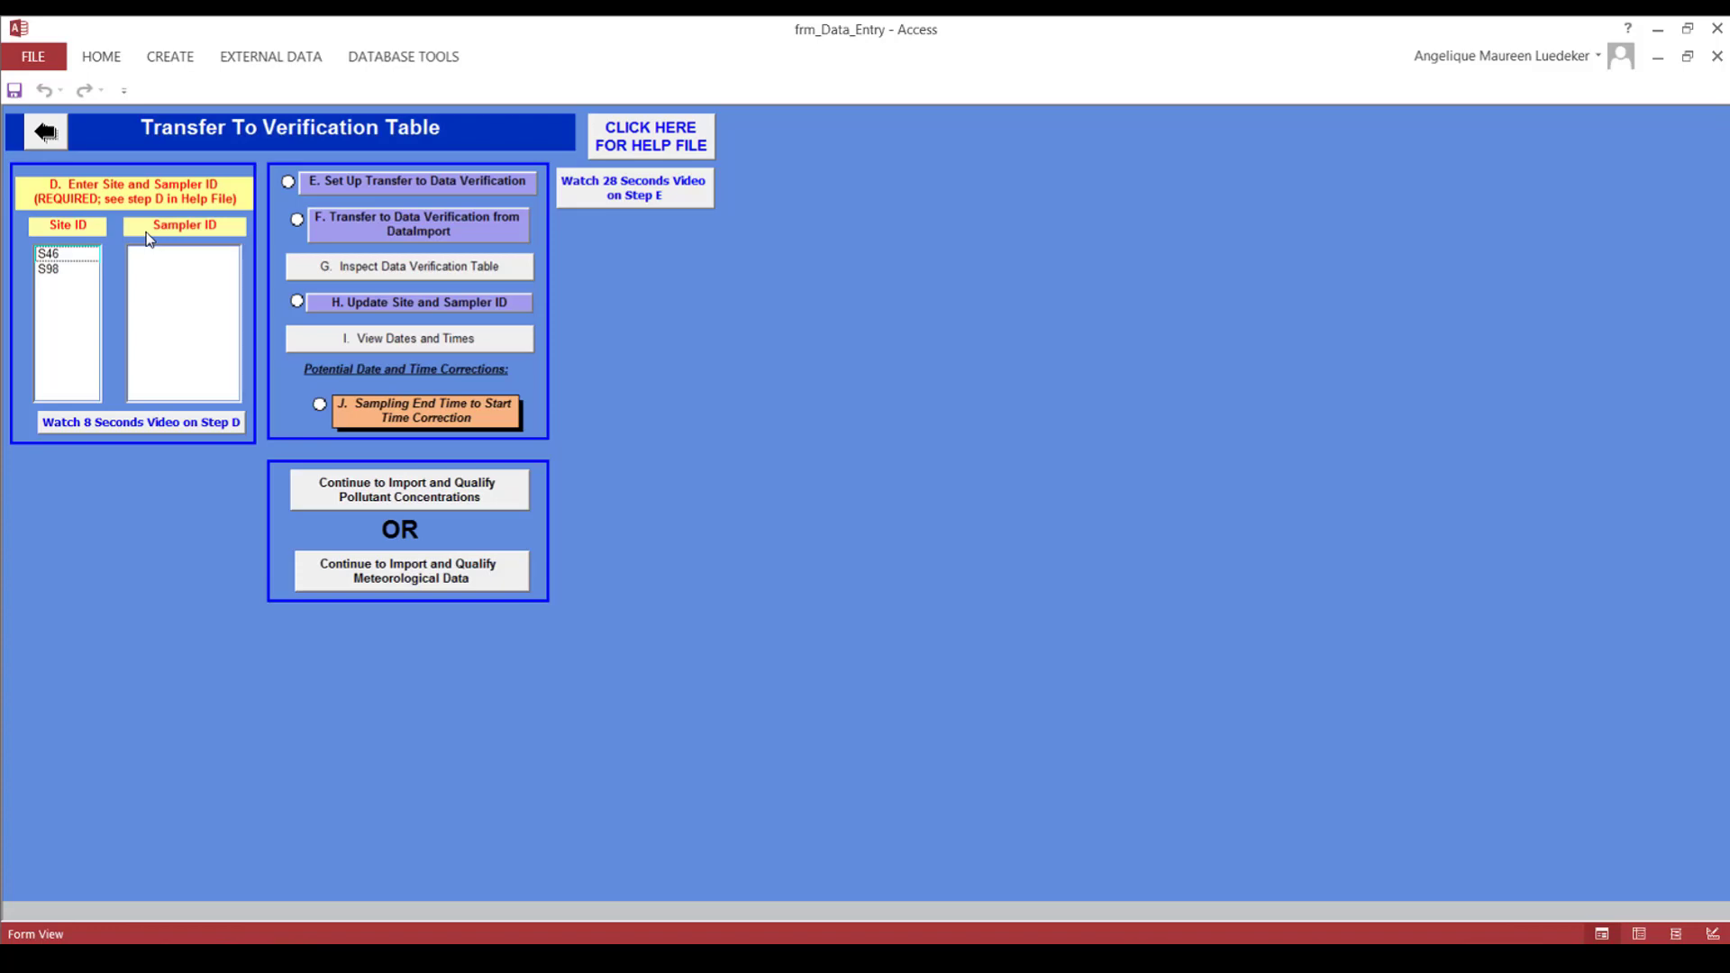
pyautogui.click(68, 254)
pyautogui.click(158, 258)
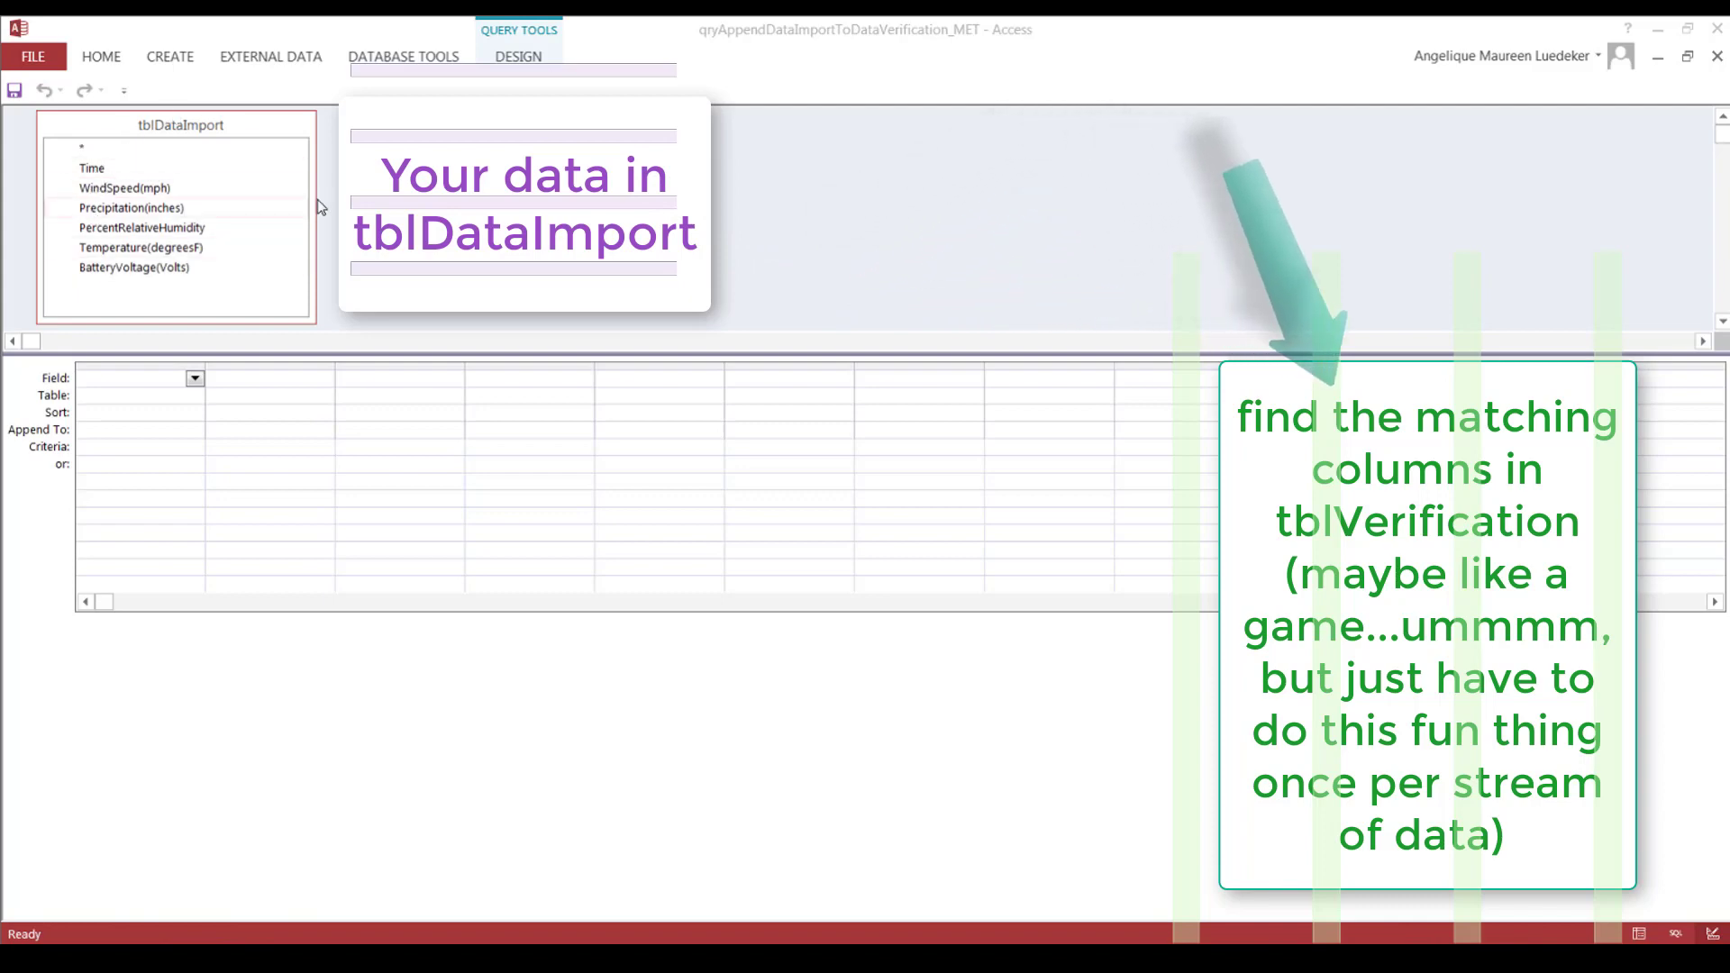
# Step: Add all tblDataImport fields from Time to BatteryVoltage(Volts) to the append query's design grid
pyautogui.click(117, 170)
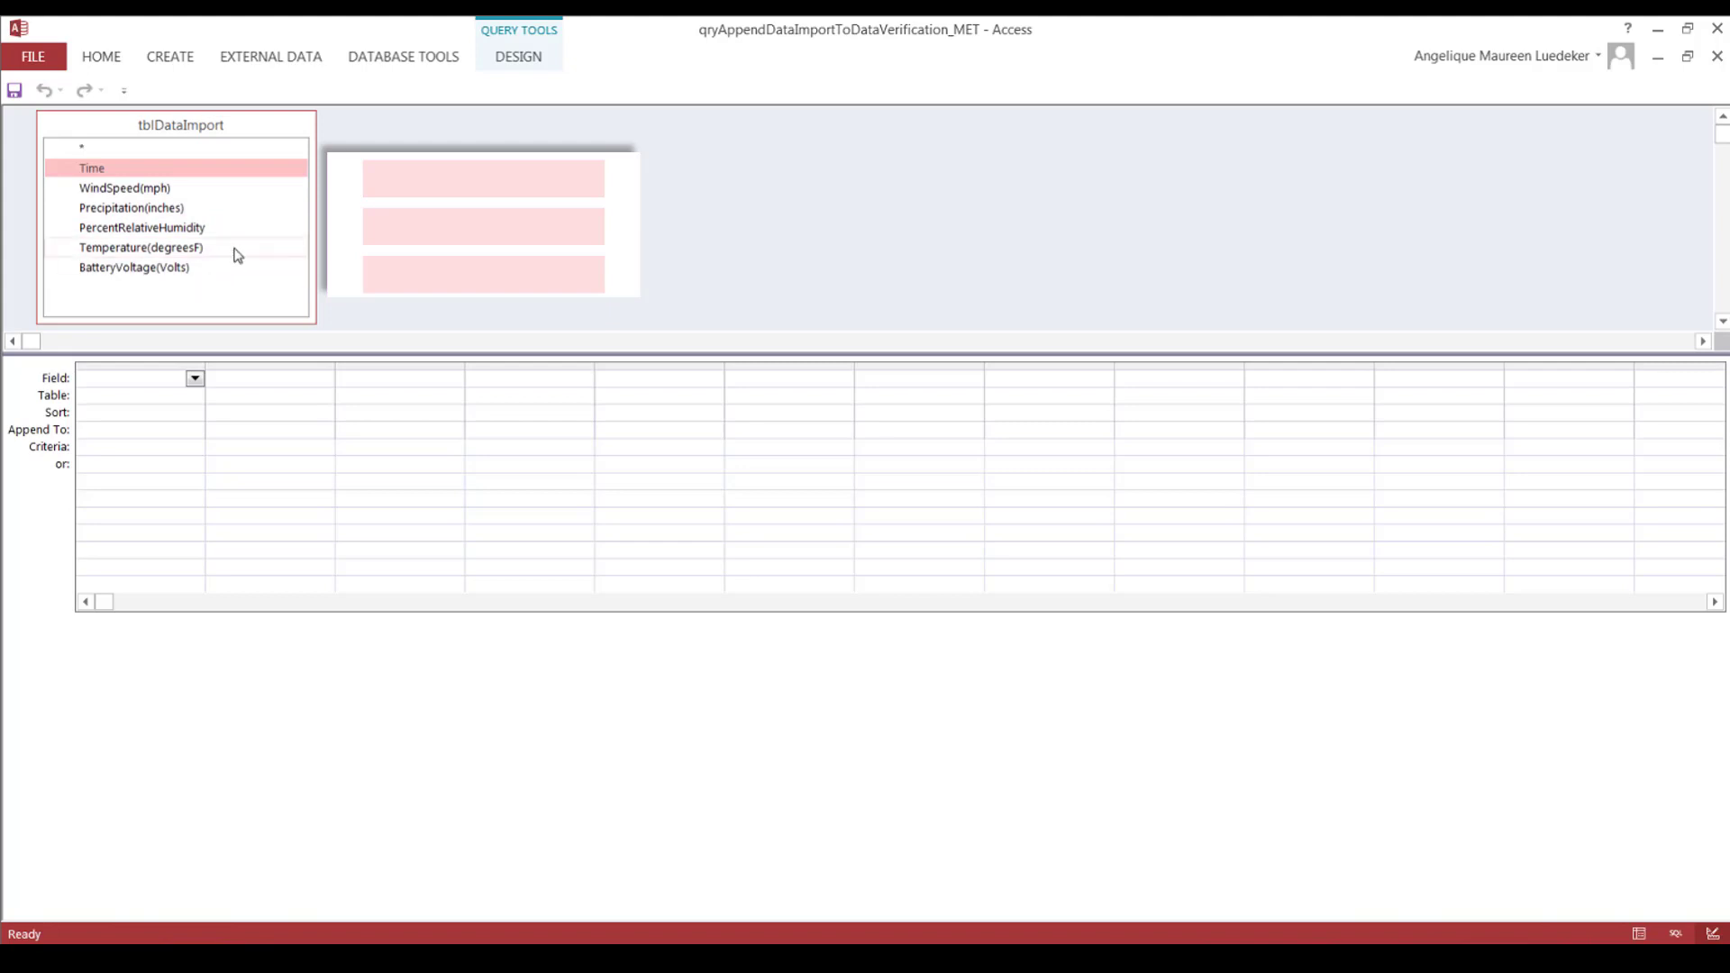
pyautogui.click(263, 178)
pyautogui.keyDown('shift'); pyautogui.click(128, 269); pyautogui.keyUp('shift')
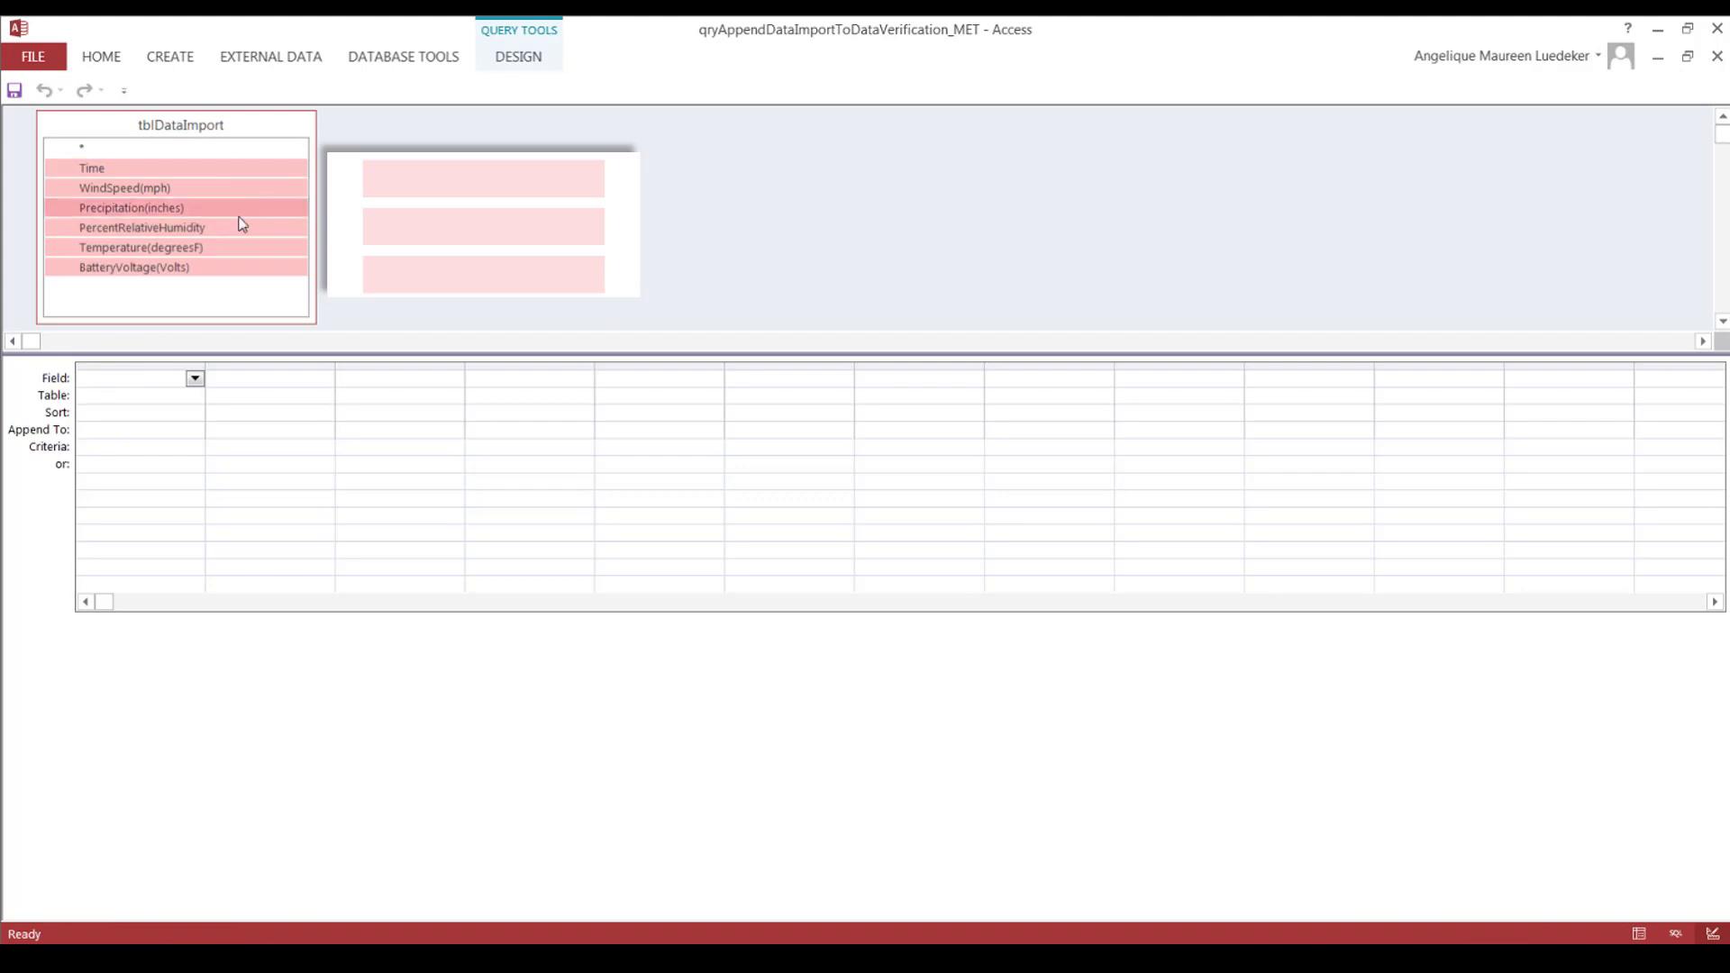
pyautogui.moveTo(241, 208); pyautogui.dragTo(130, 385)
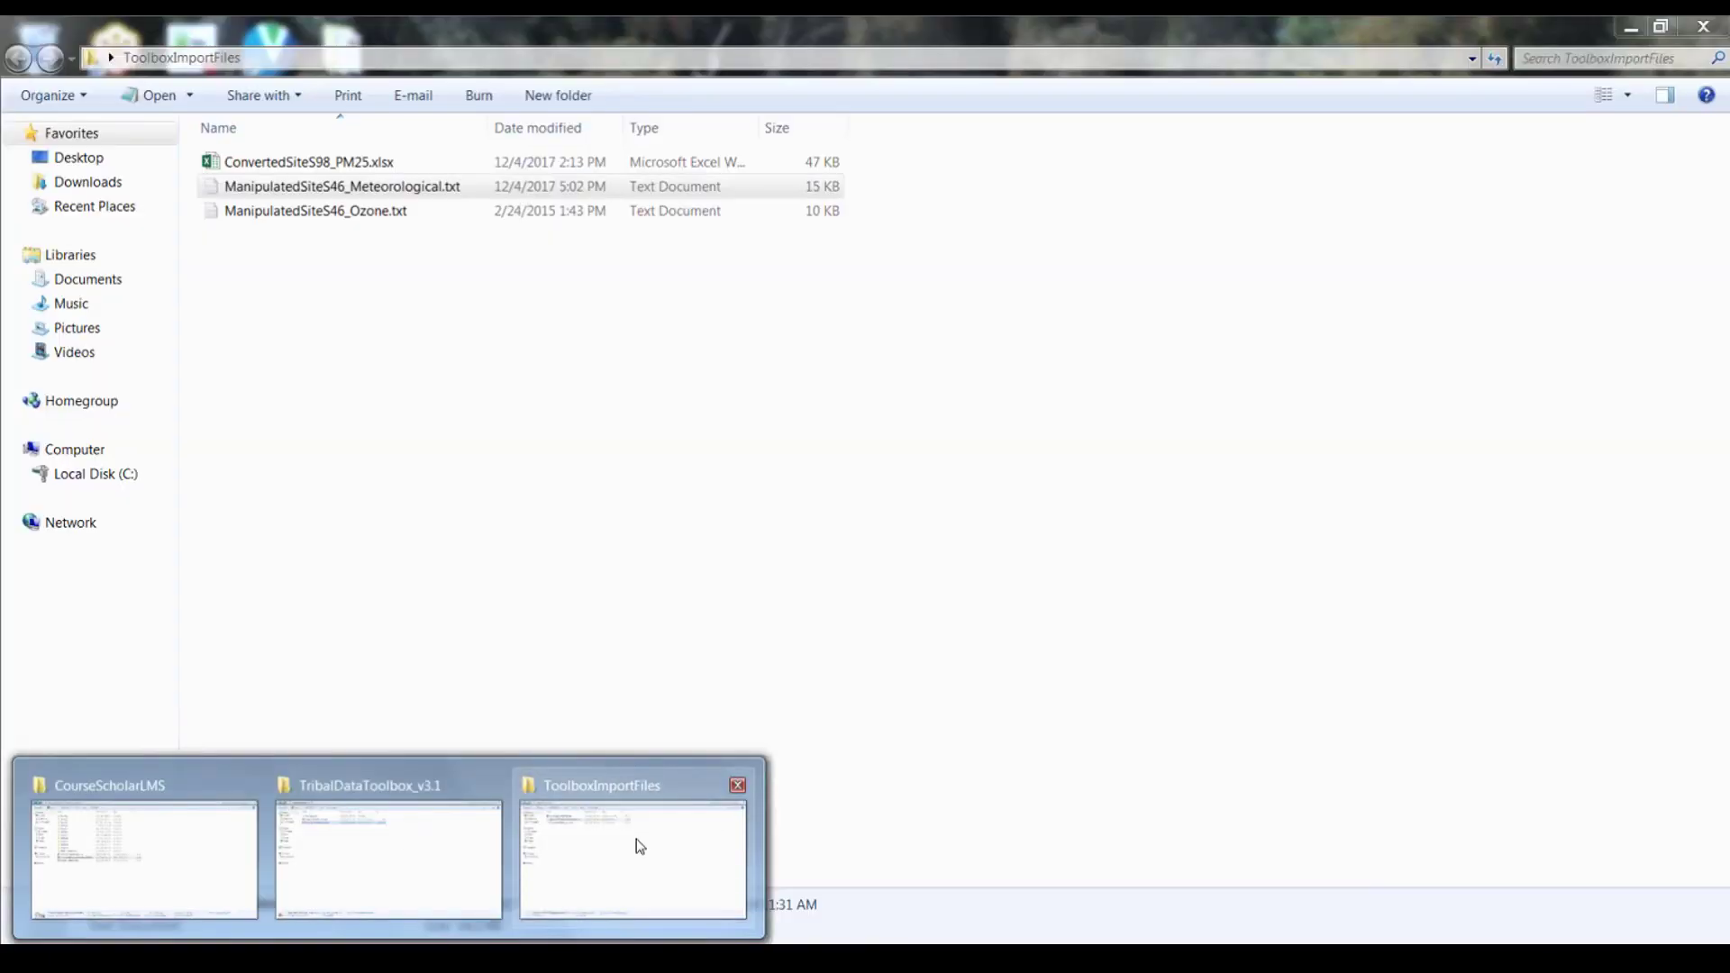
# Step: Switch to the ToolboxImportFiles folder, examine the Time values in ManipulatedSiteS46_Meteorological.txt in Notepad, and close the file
pyautogui.click(639, 847)
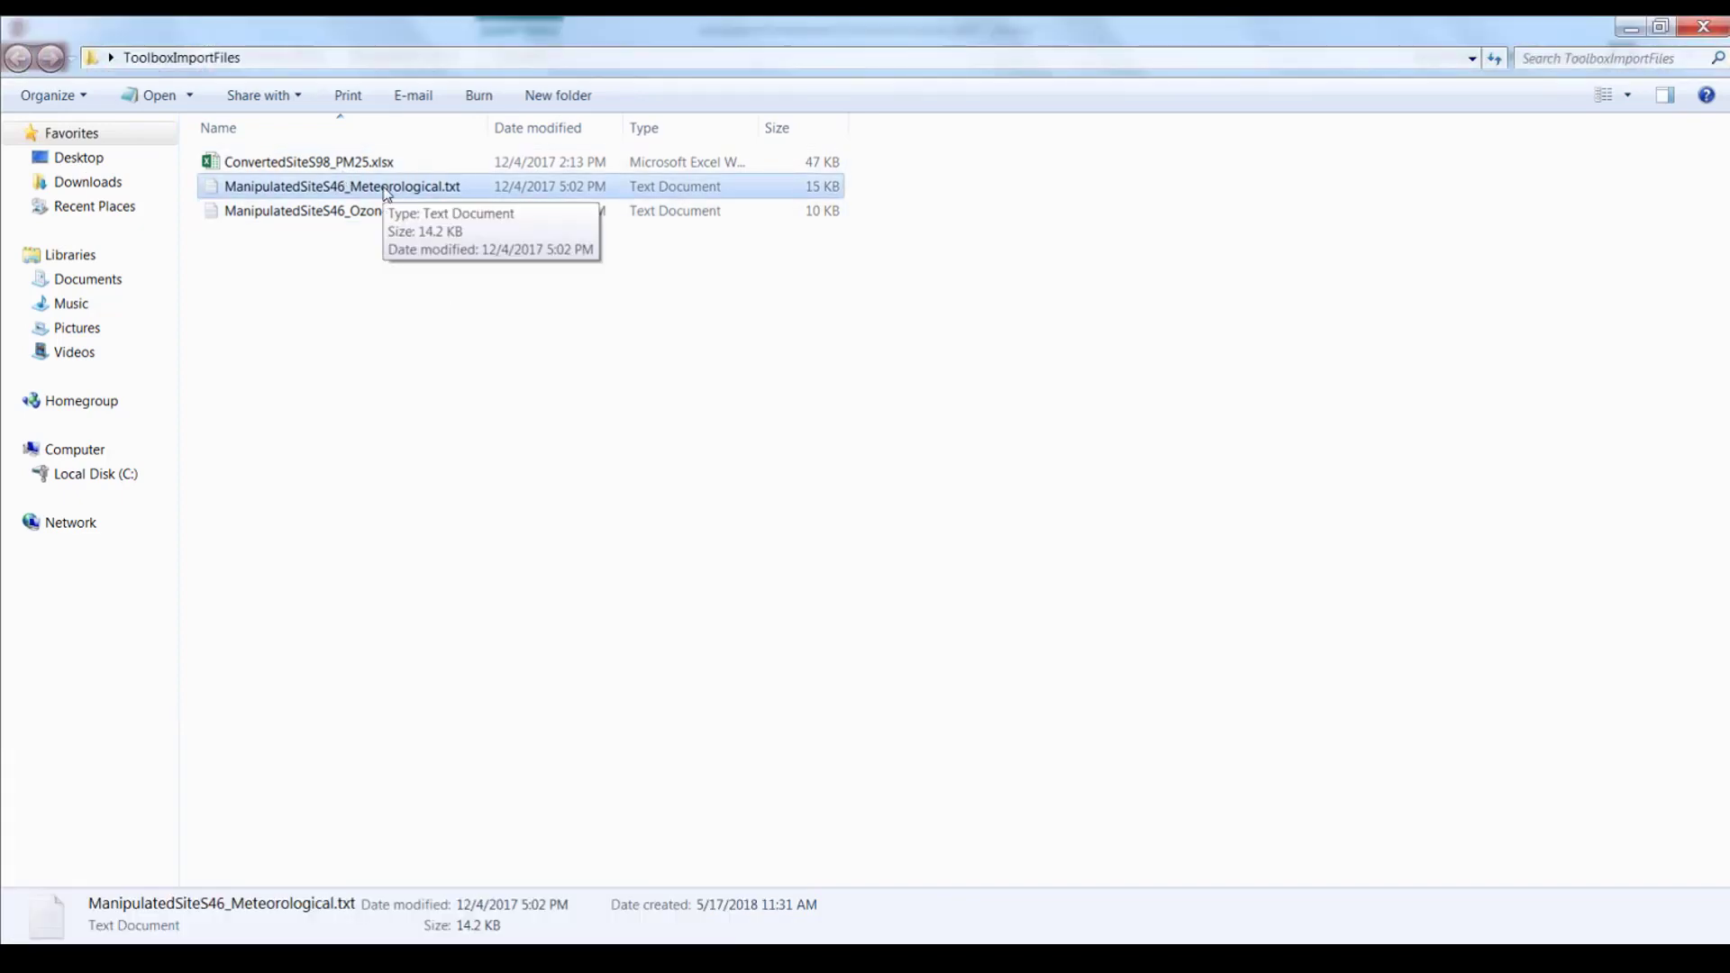
pyautogui.doubleClick(385, 188)
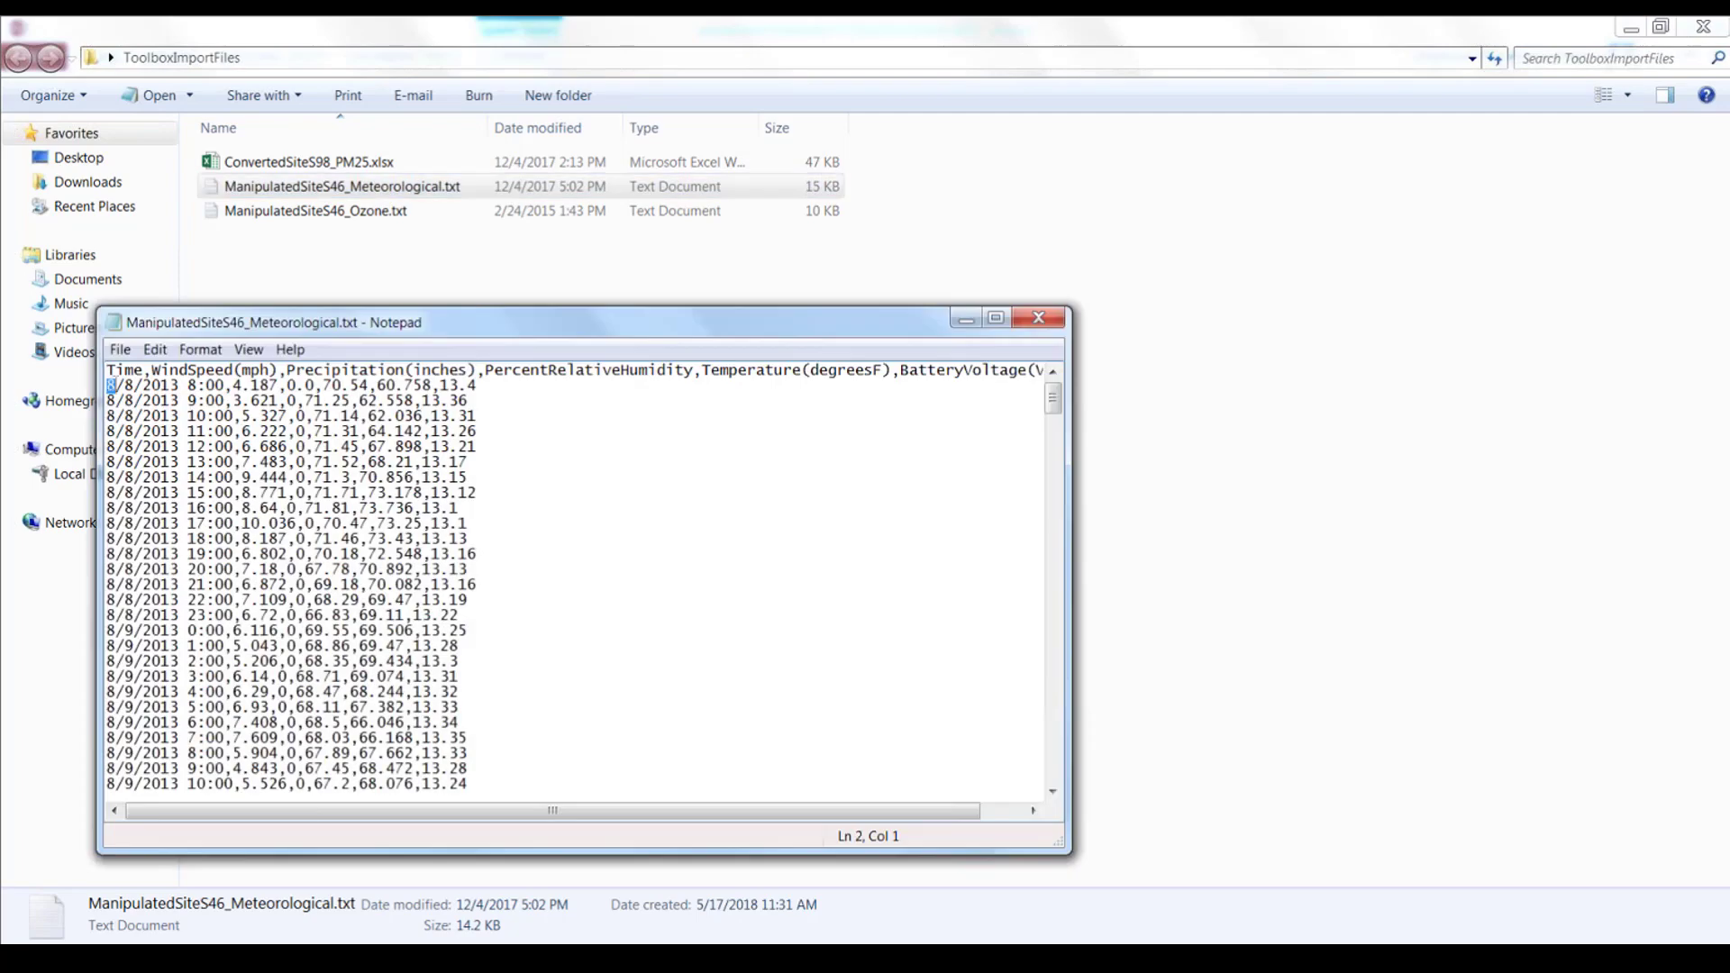
pyautogui.moveTo(106, 385); pyautogui.dragTo(227, 388)
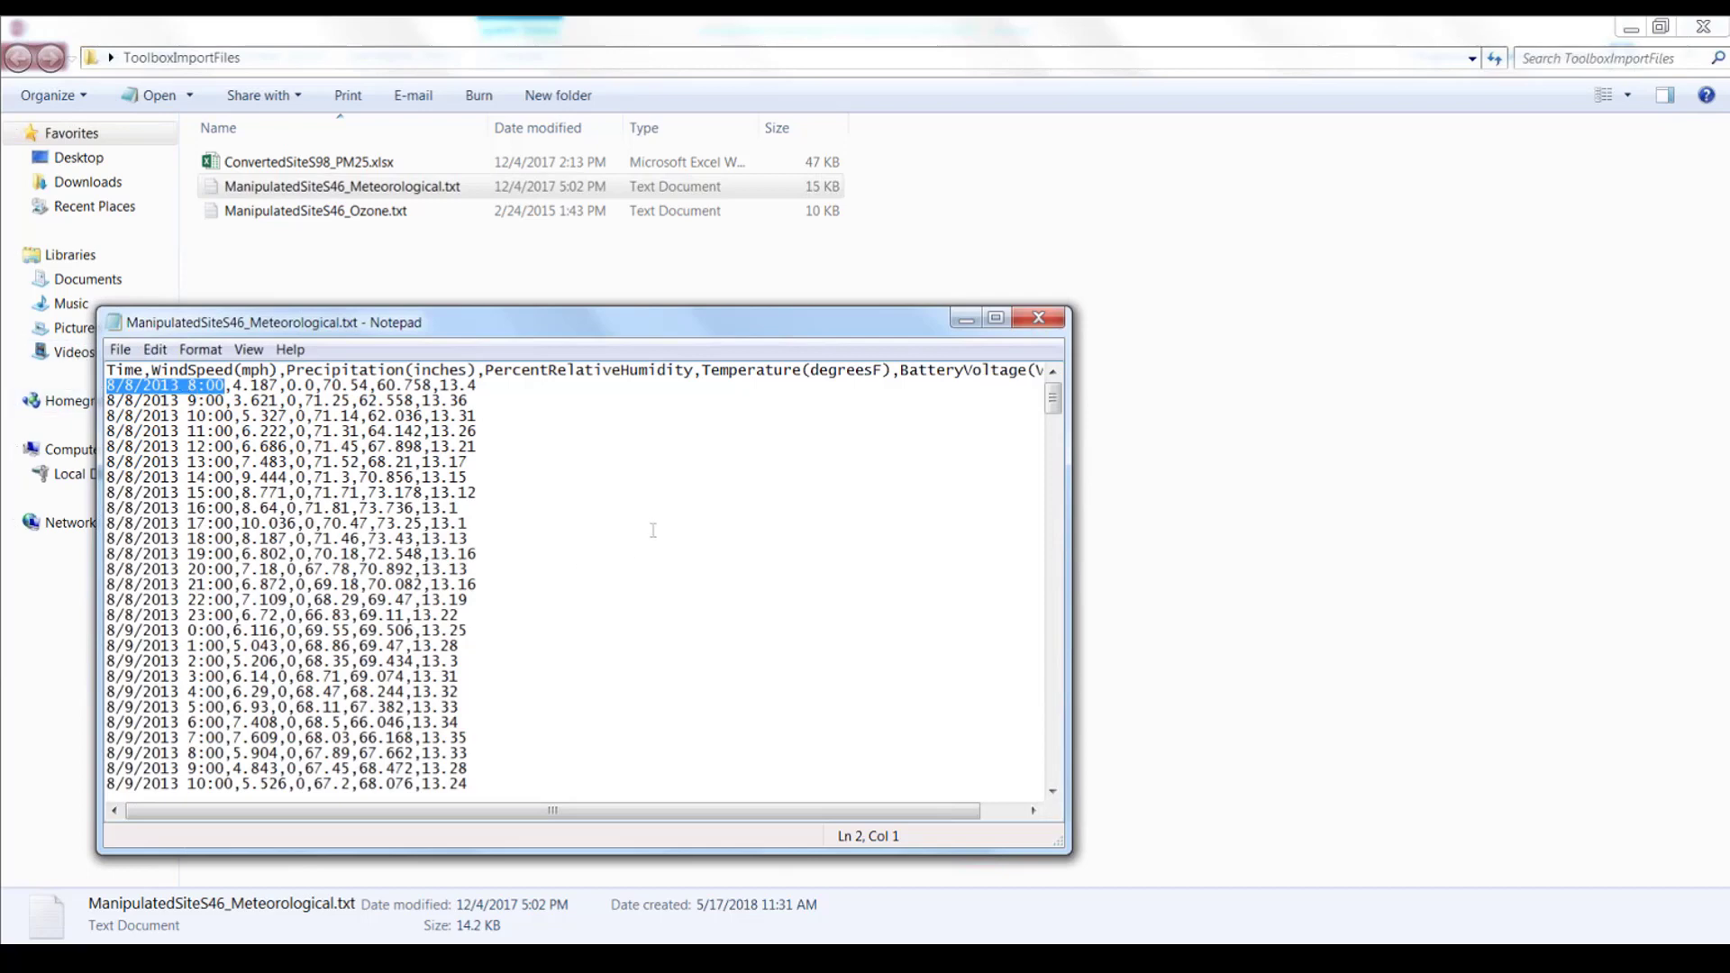
pyautogui.click(750, 446)
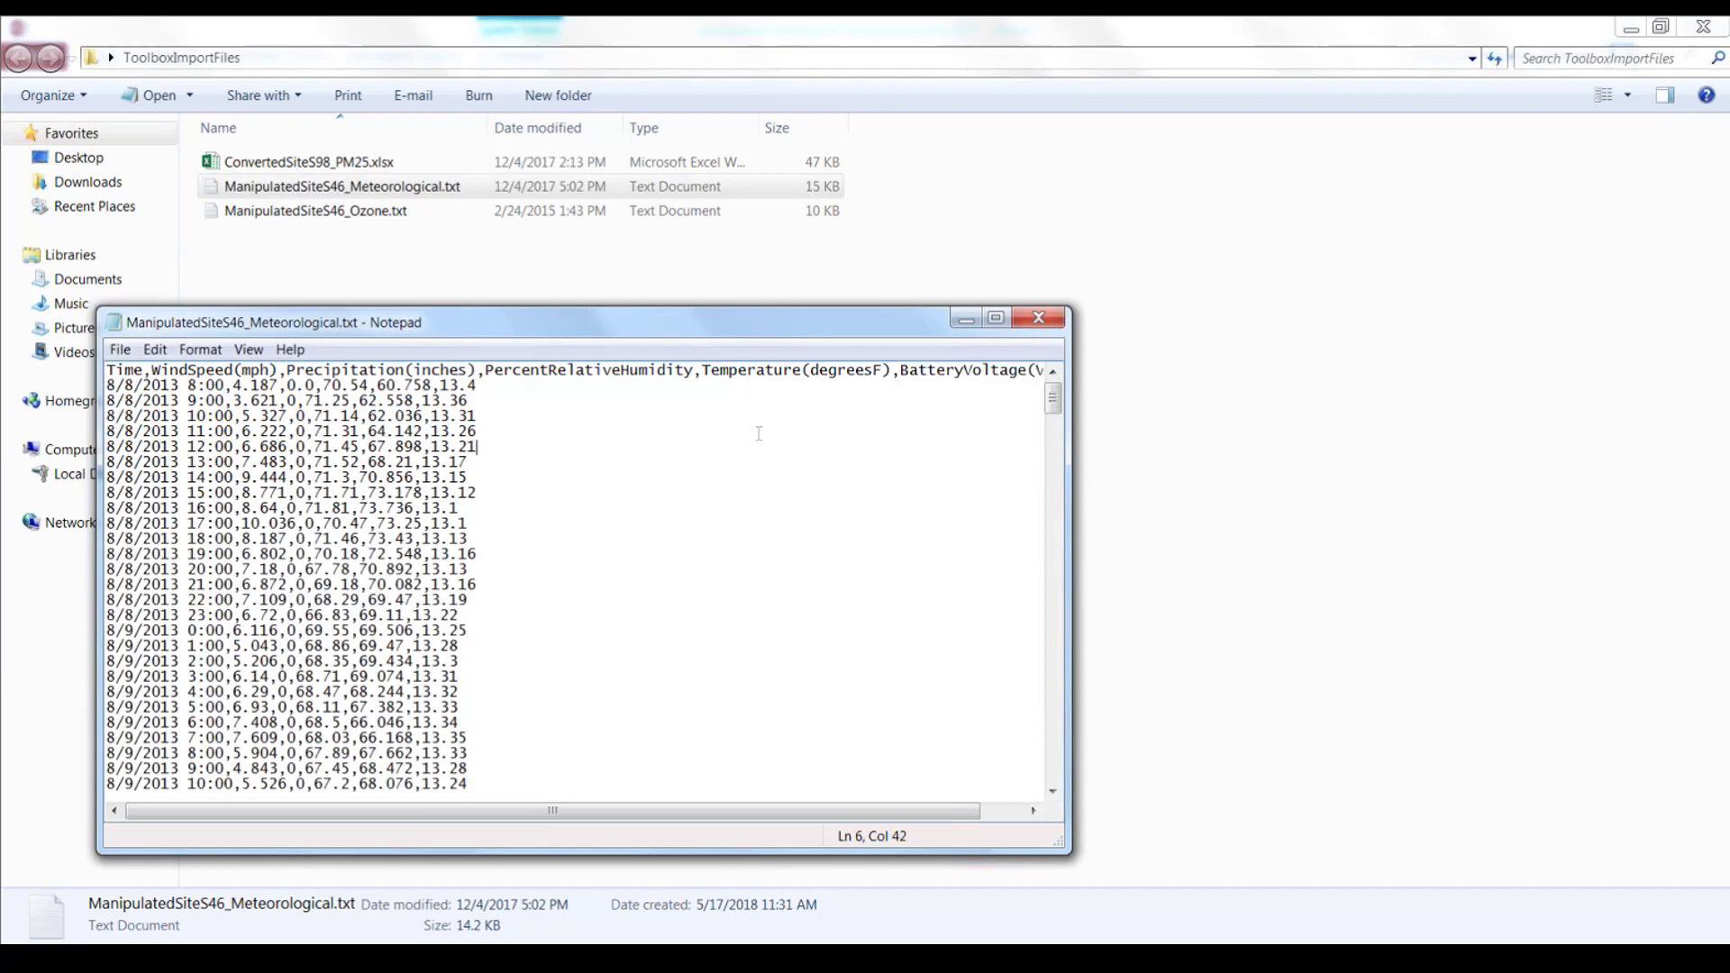
pyautogui.click(1041, 319)
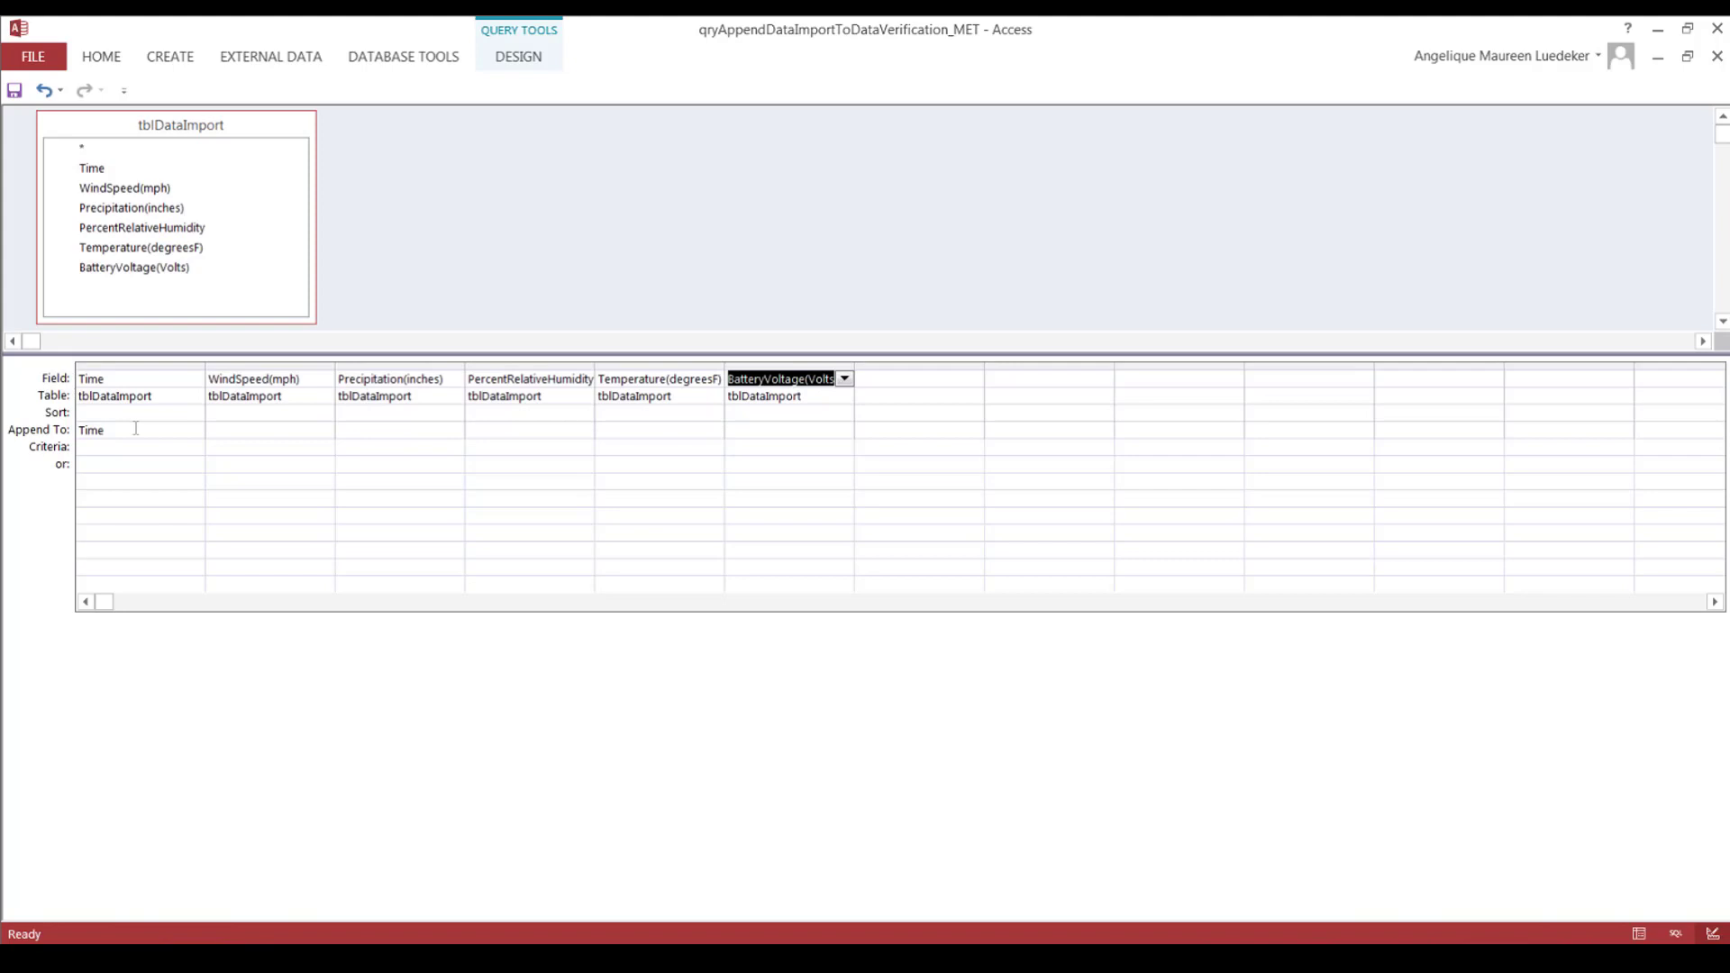
# Step: Set the append query to write Time to the DateTime column and WindSpeed(mph) to the WindSpeed column
pyautogui.click(137, 429)
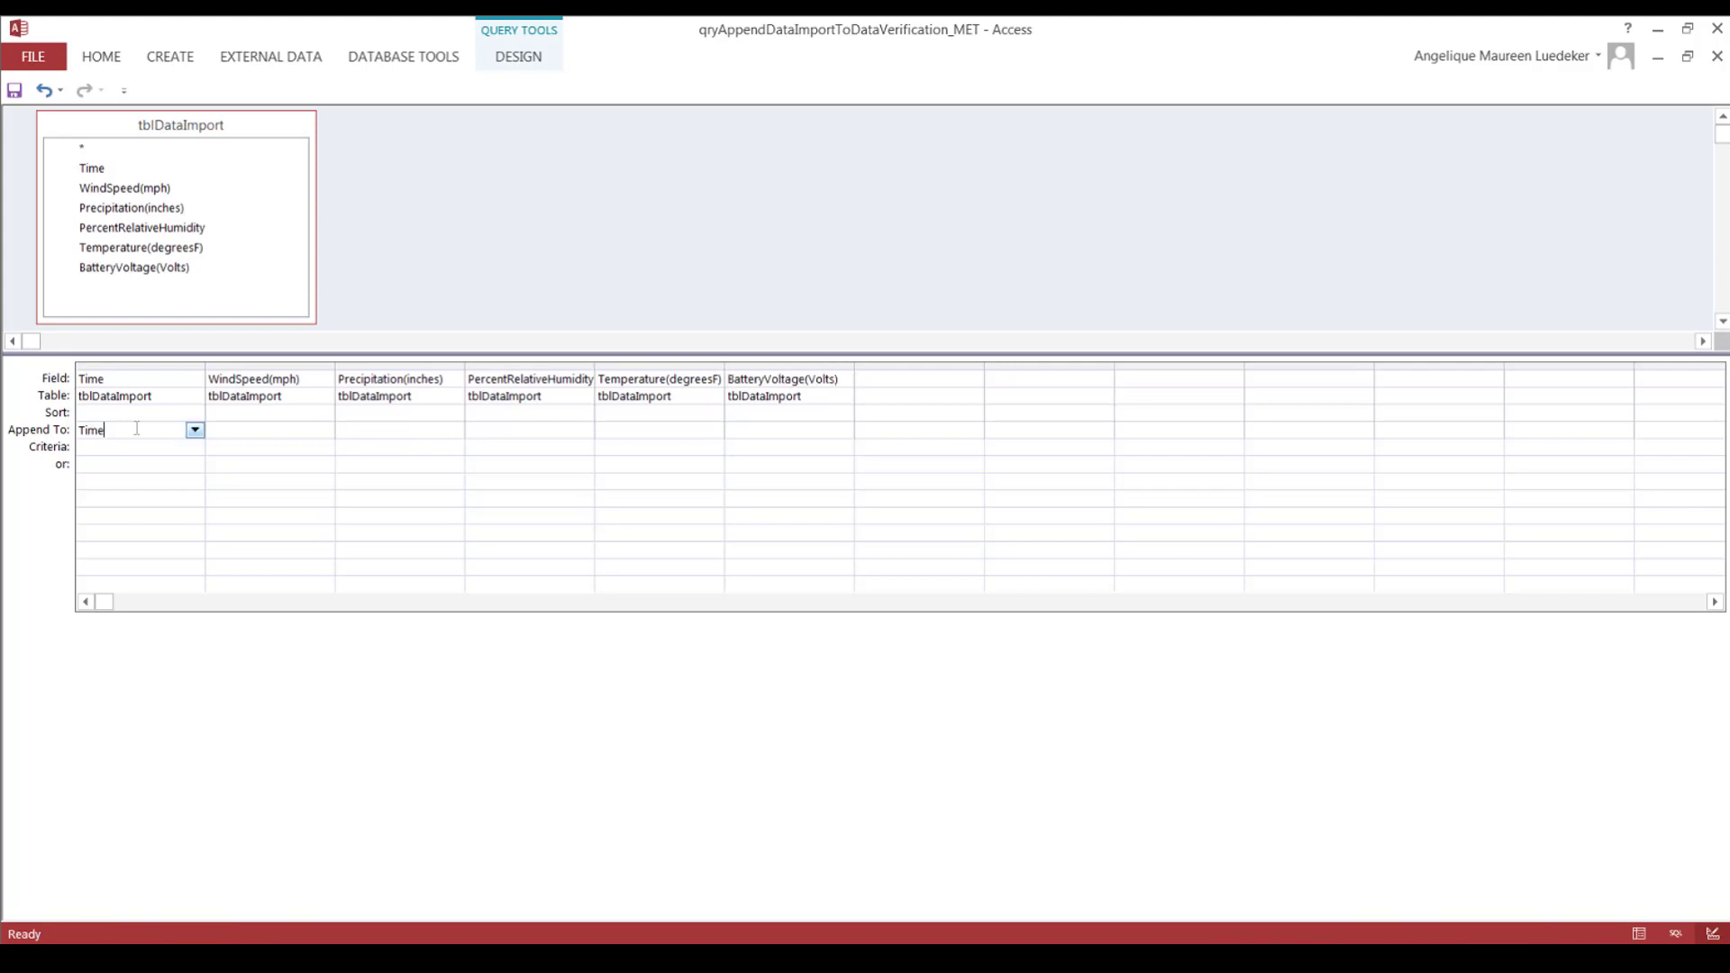
pyautogui.click(195, 430)
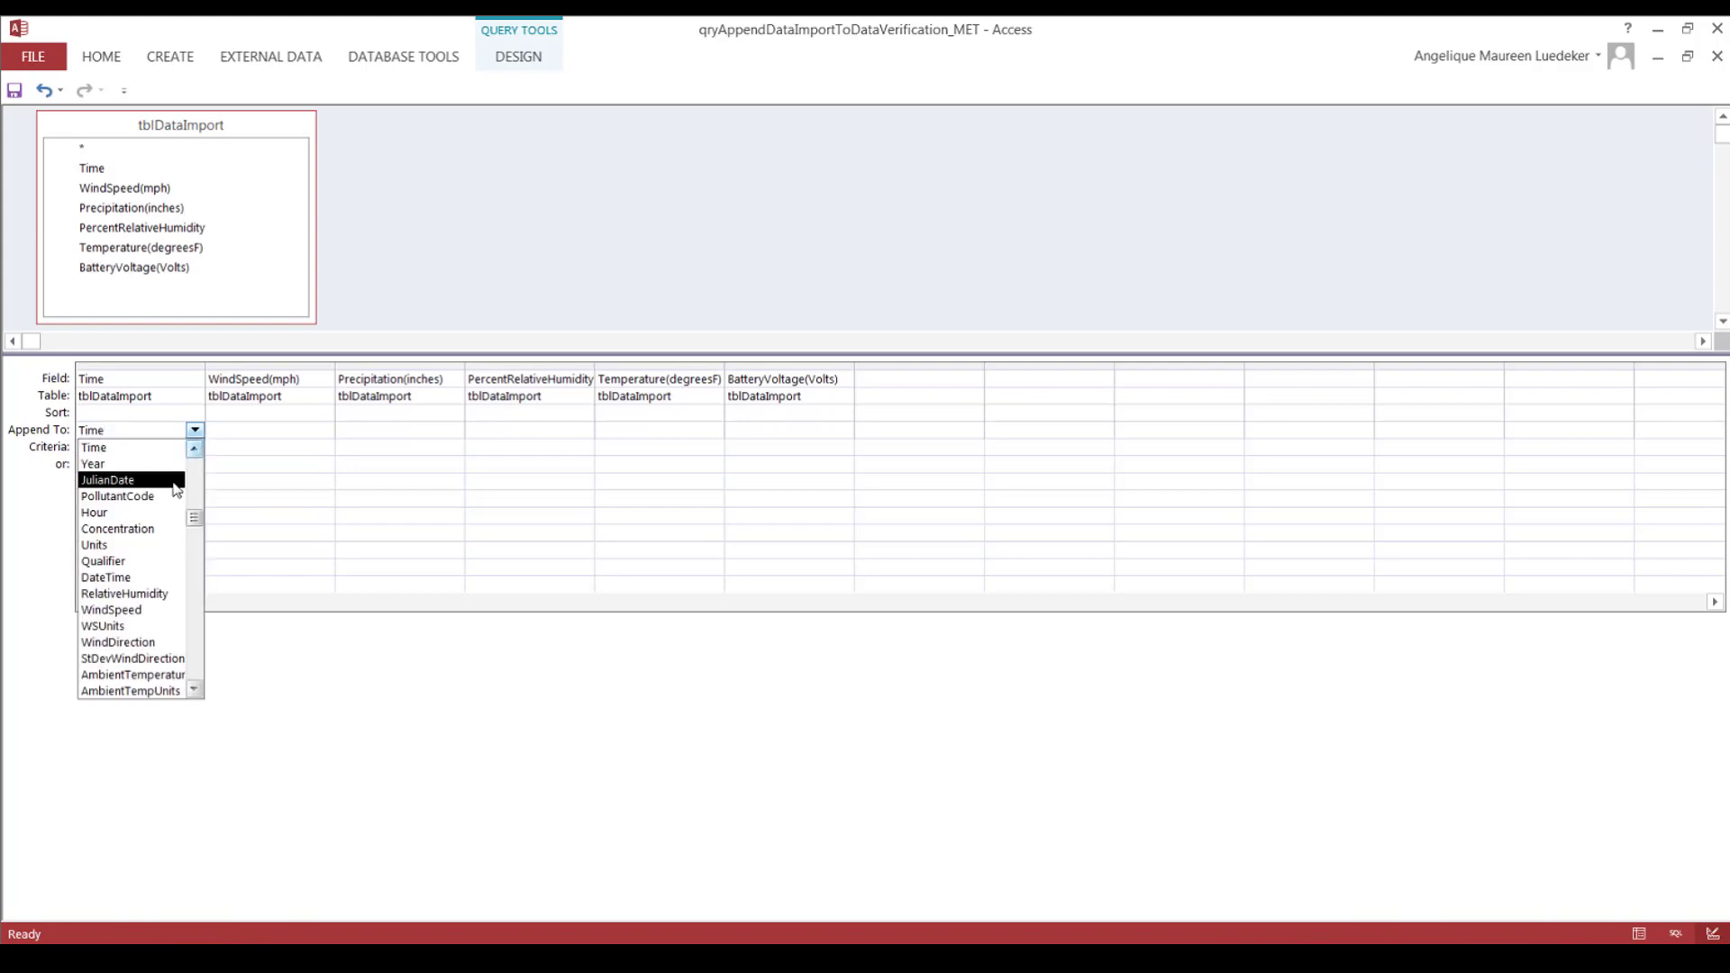
pyautogui.click(135, 578)
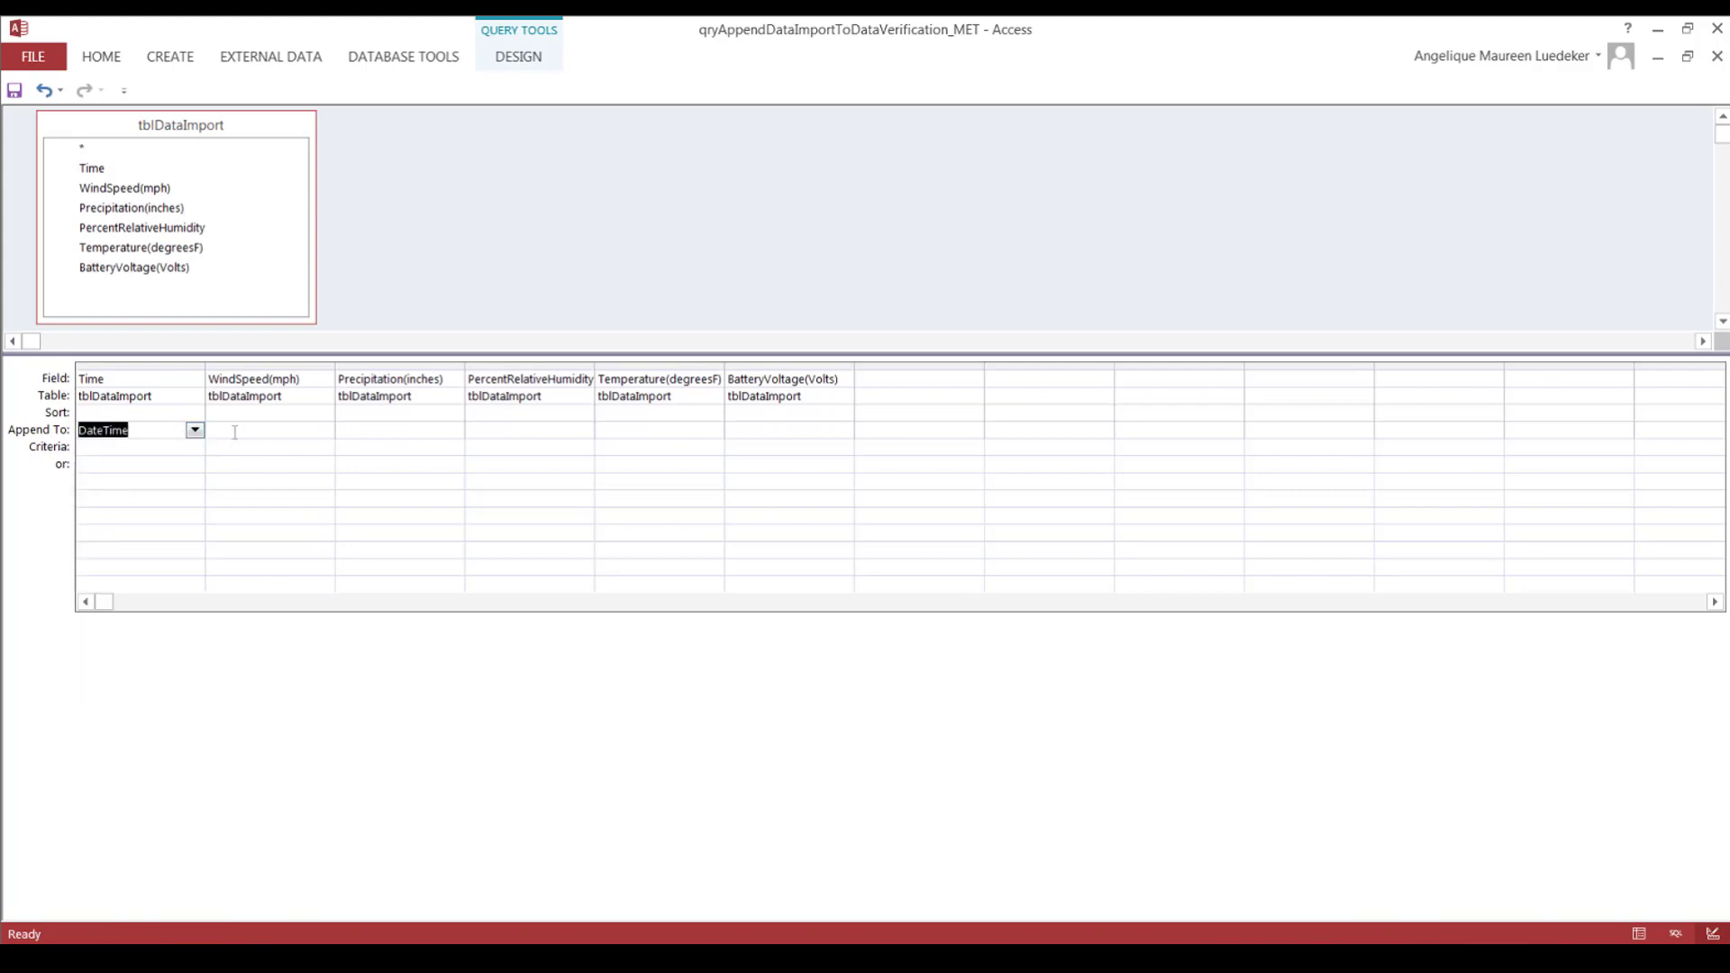
pyautogui.click(280, 430)
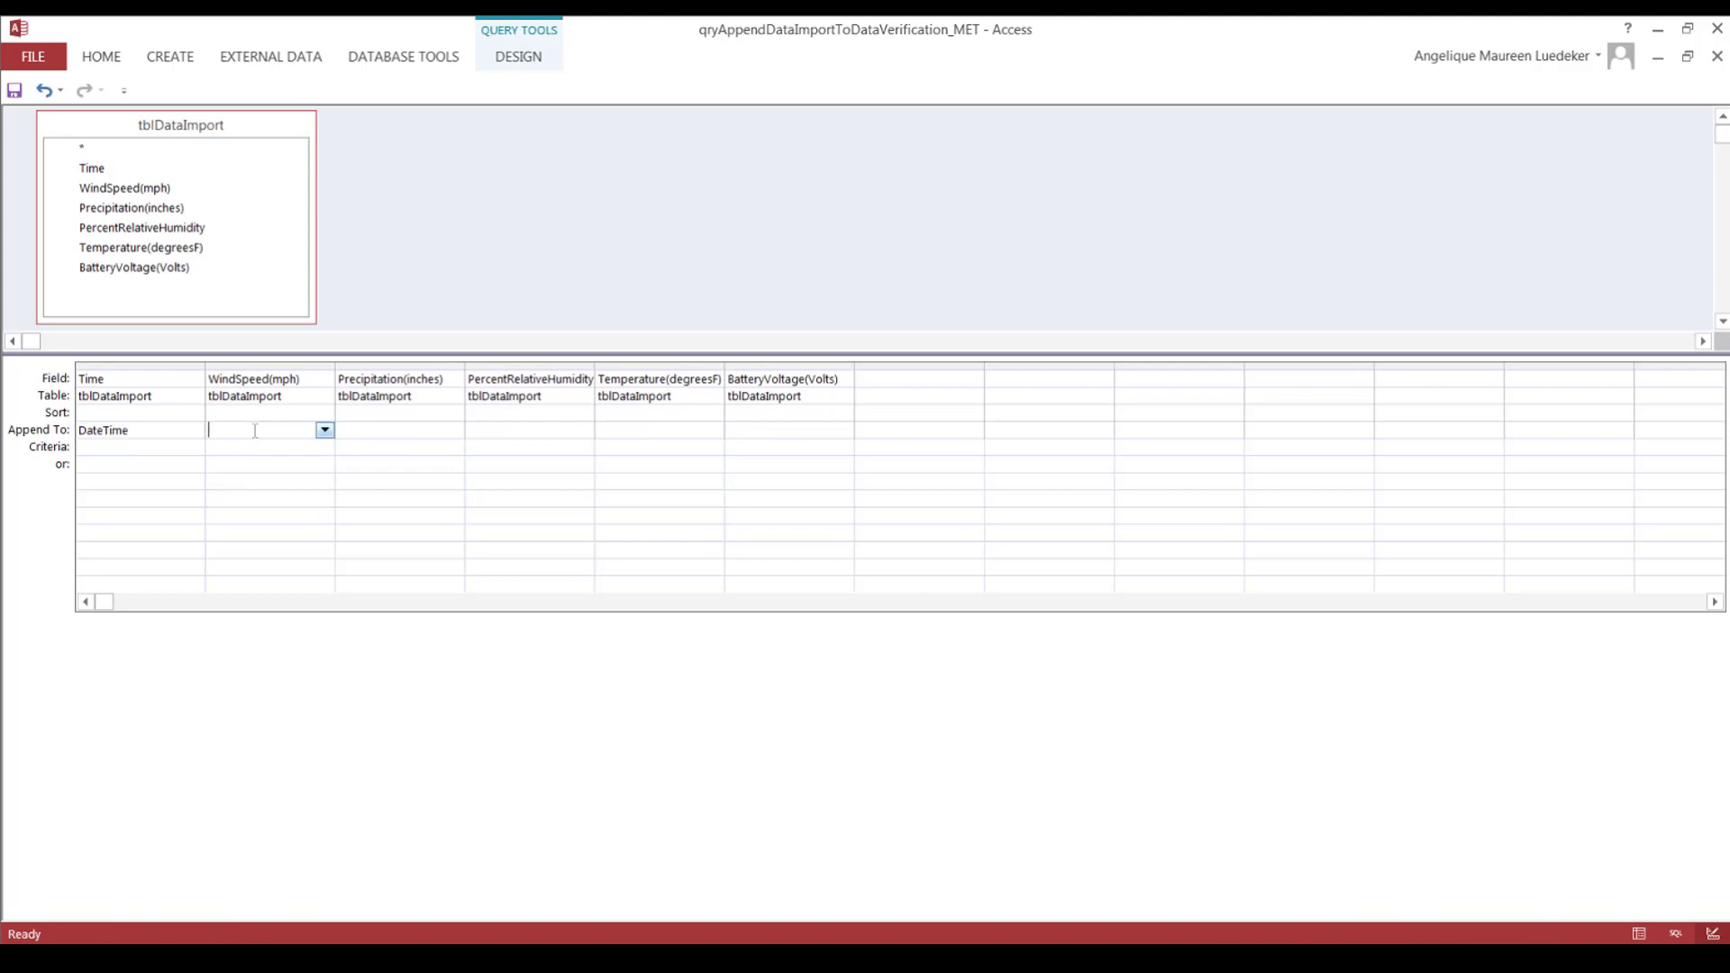
pyautogui.click(320, 431)
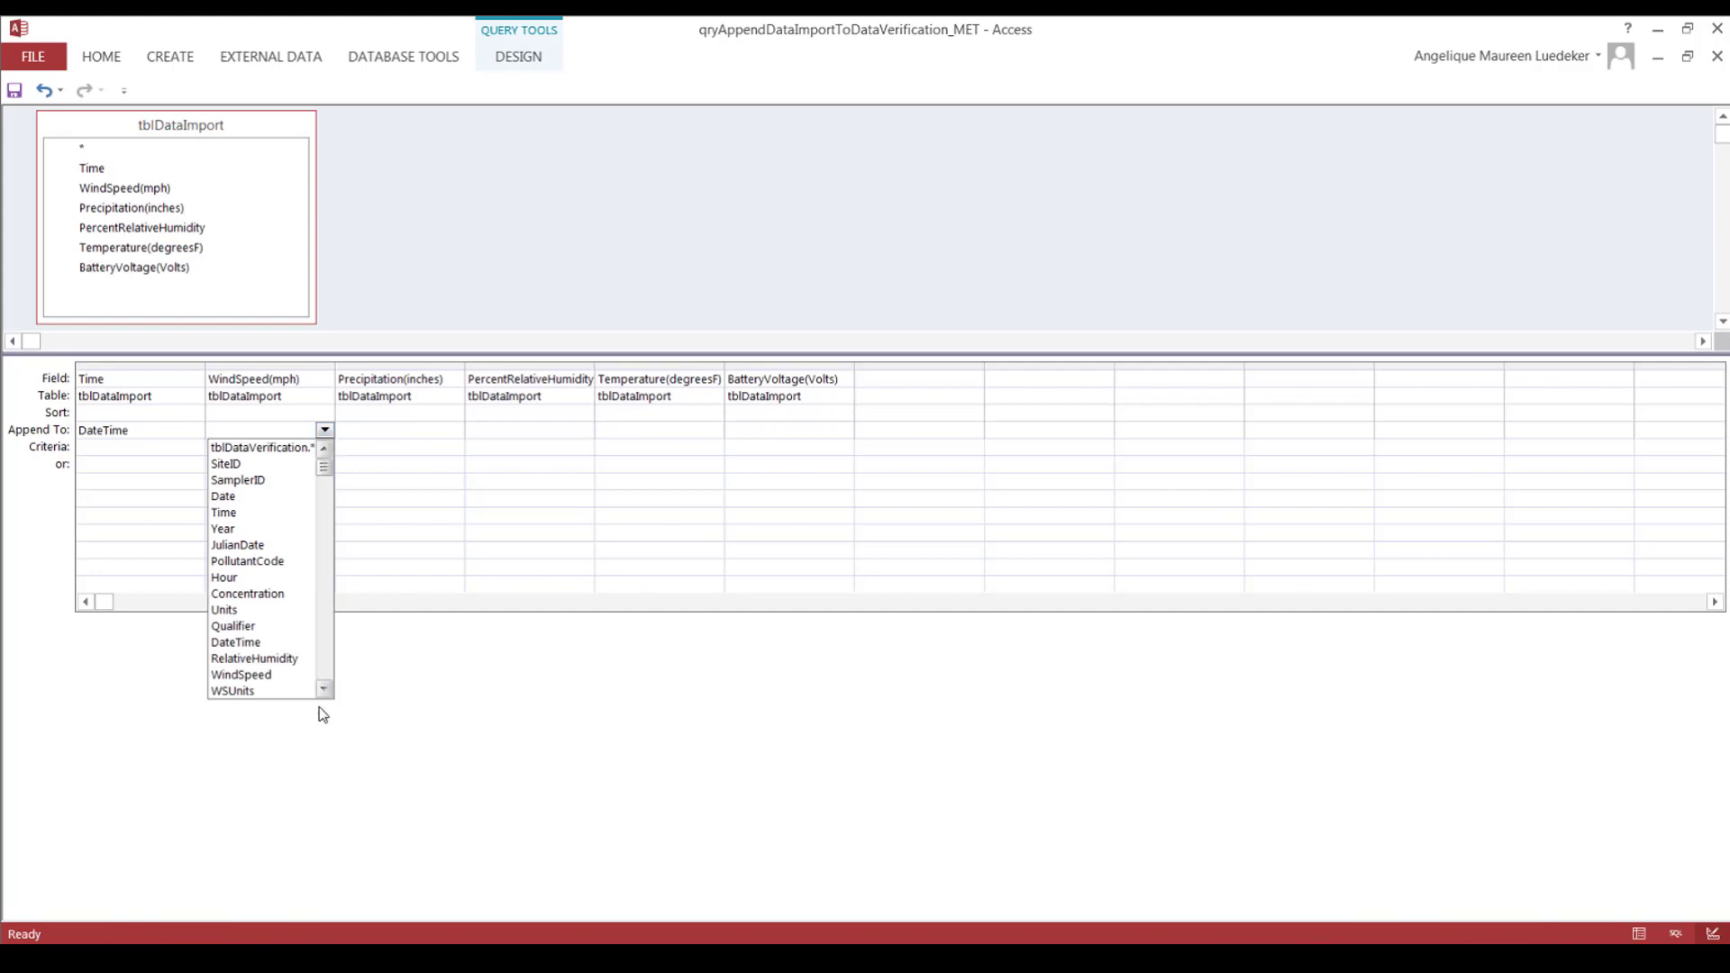
pyautogui.click(262, 675)
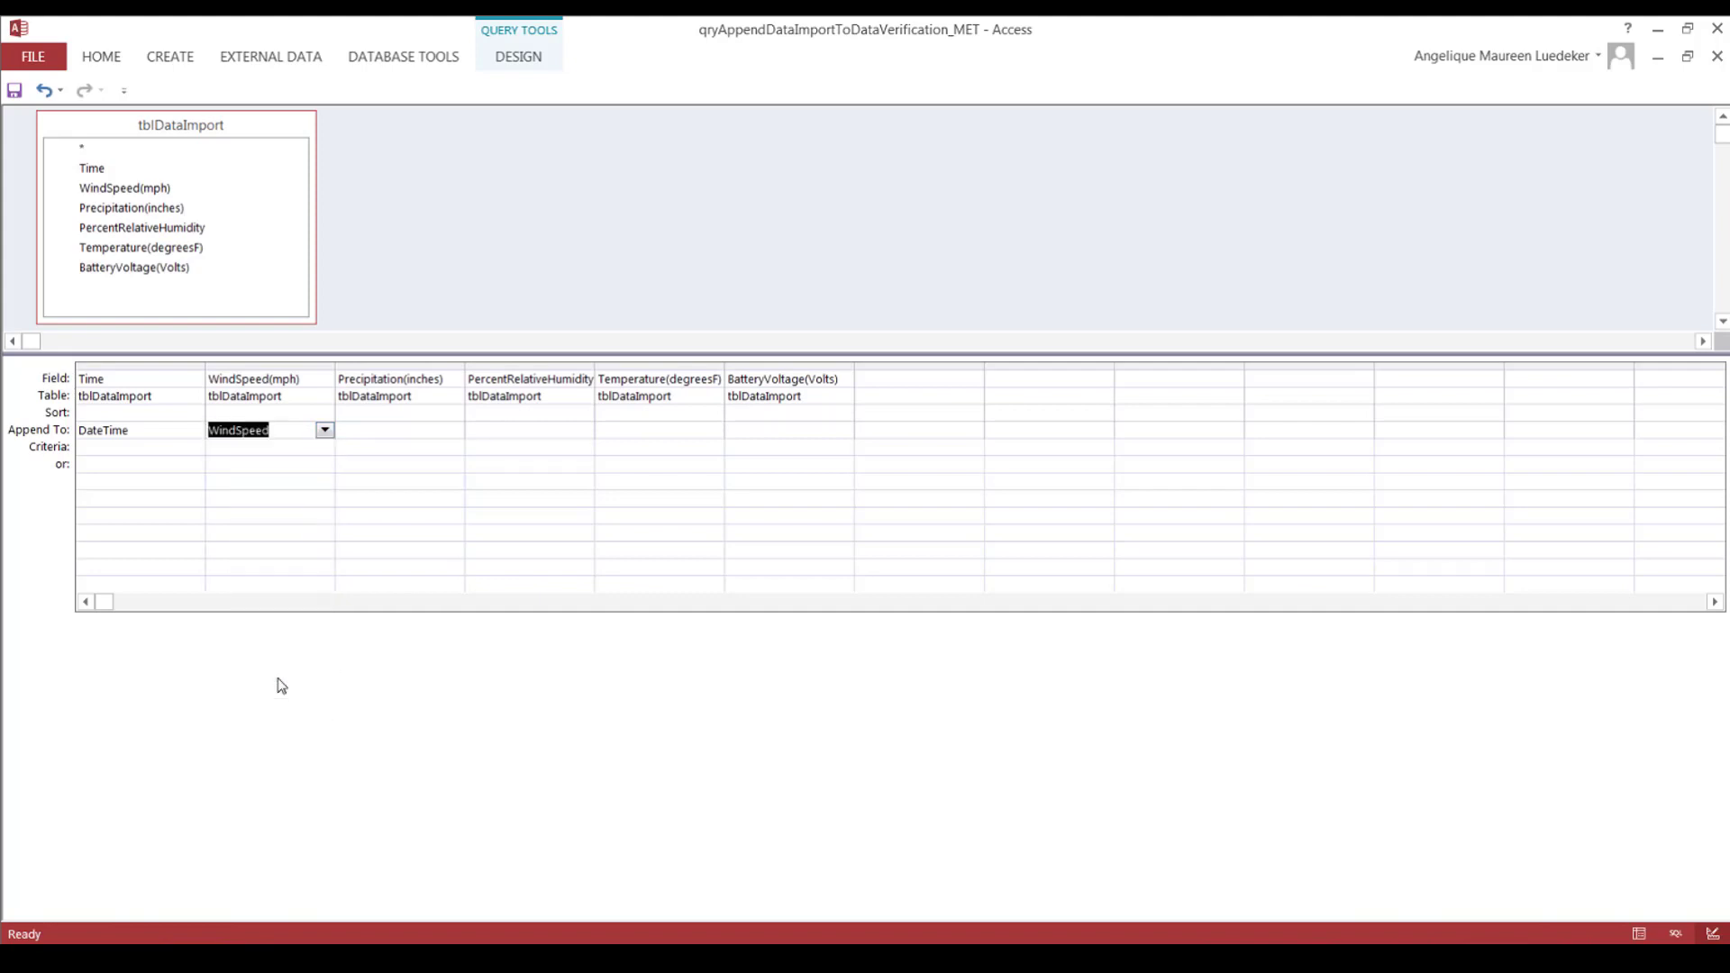
# Step: Set the Precipitation(inches) field to append to the Precipitation column
pyautogui.click(369, 429)
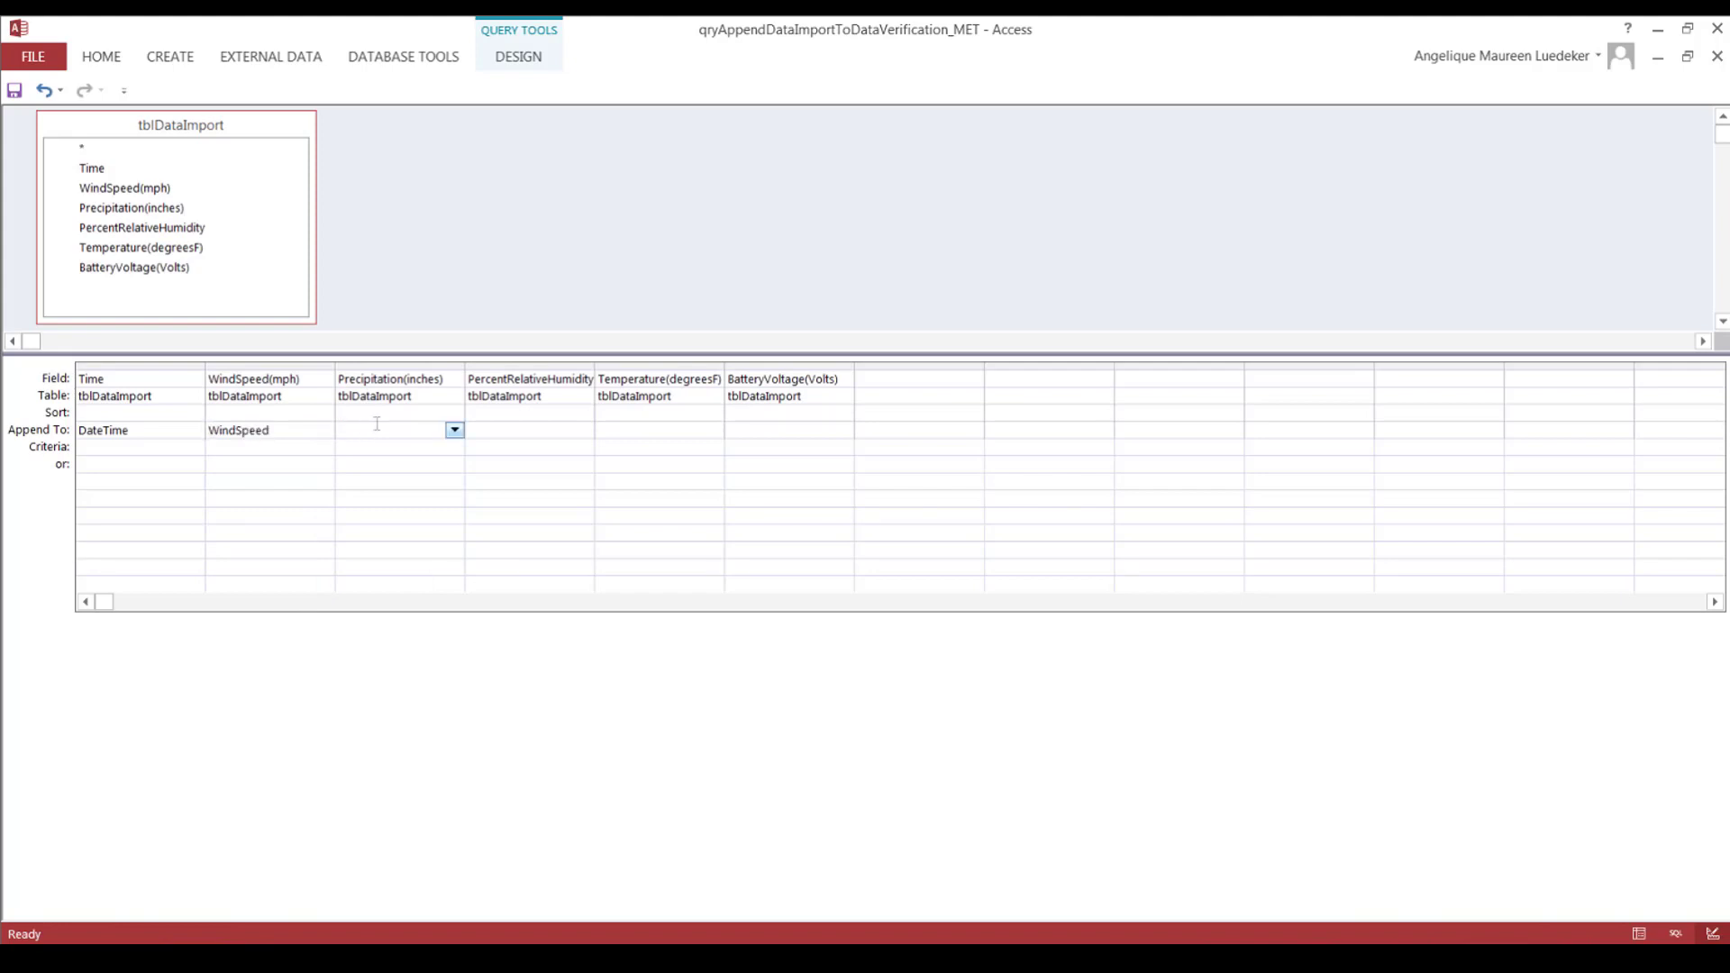
pyautogui.click(455, 430)
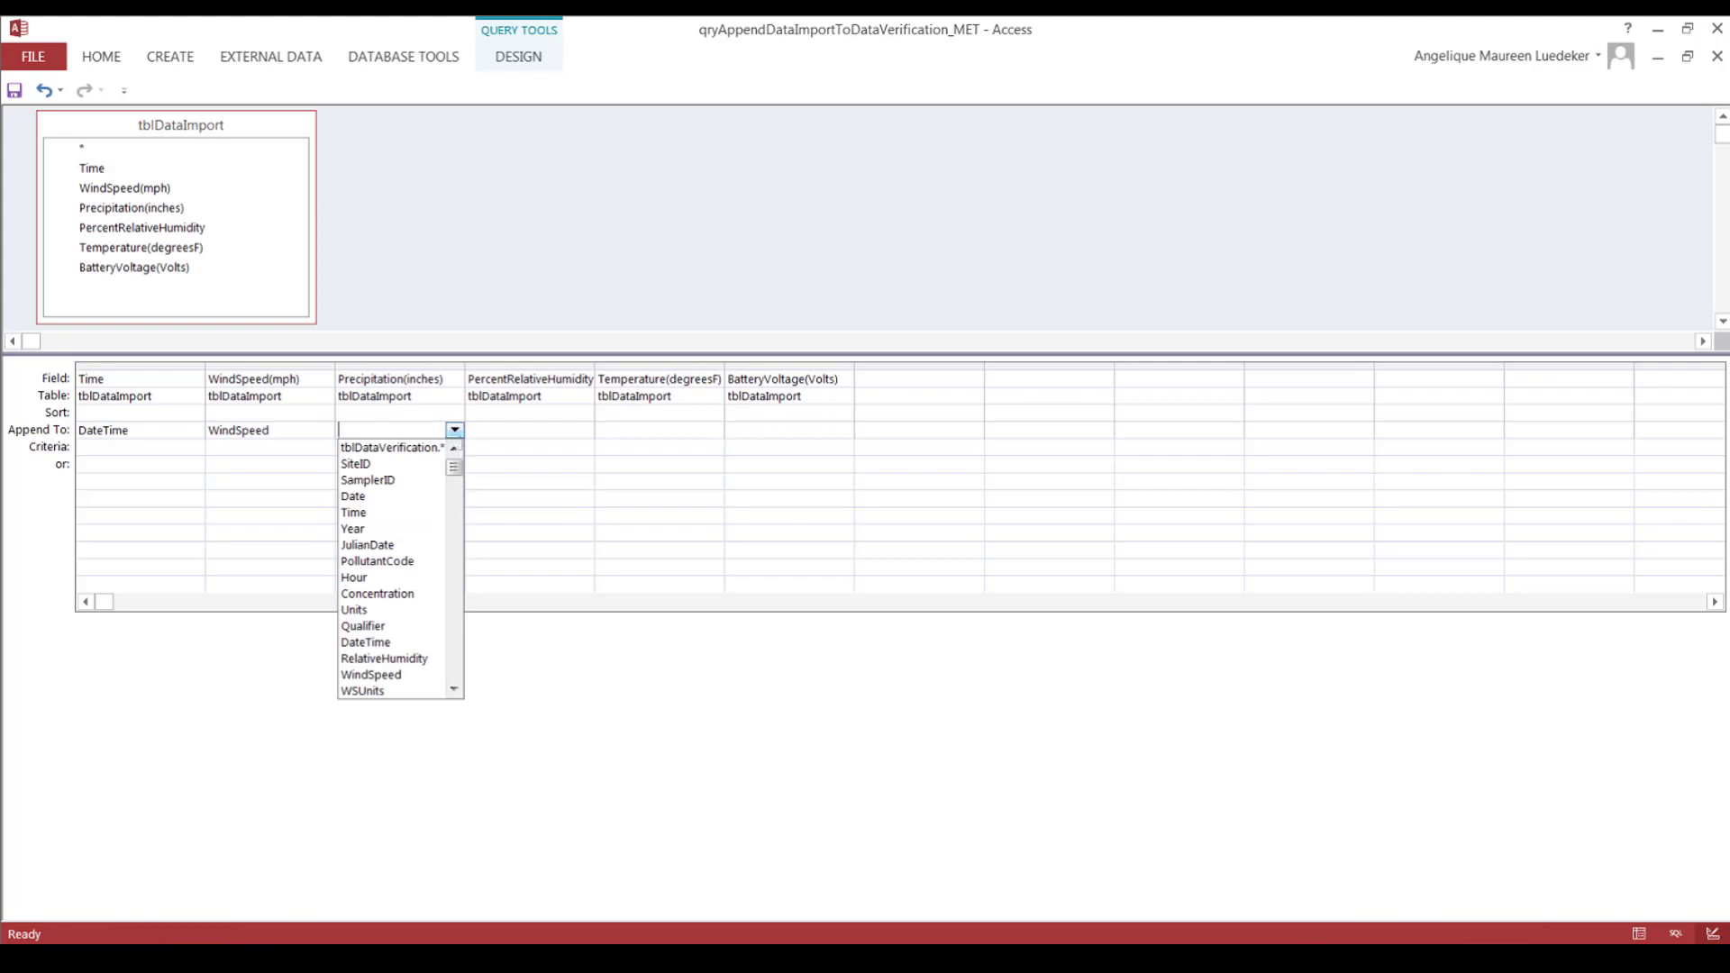
pyautogui.click(453, 691)
pyautogui.click(453, 691)
pyautogui.click(453, 690)
pyautogui.click(453, 690)
pyautogui.click(453, 690)
pyautogui.click(453, 690)
pyautogui.click(453, 690)
pyautogui.click(413, 659)
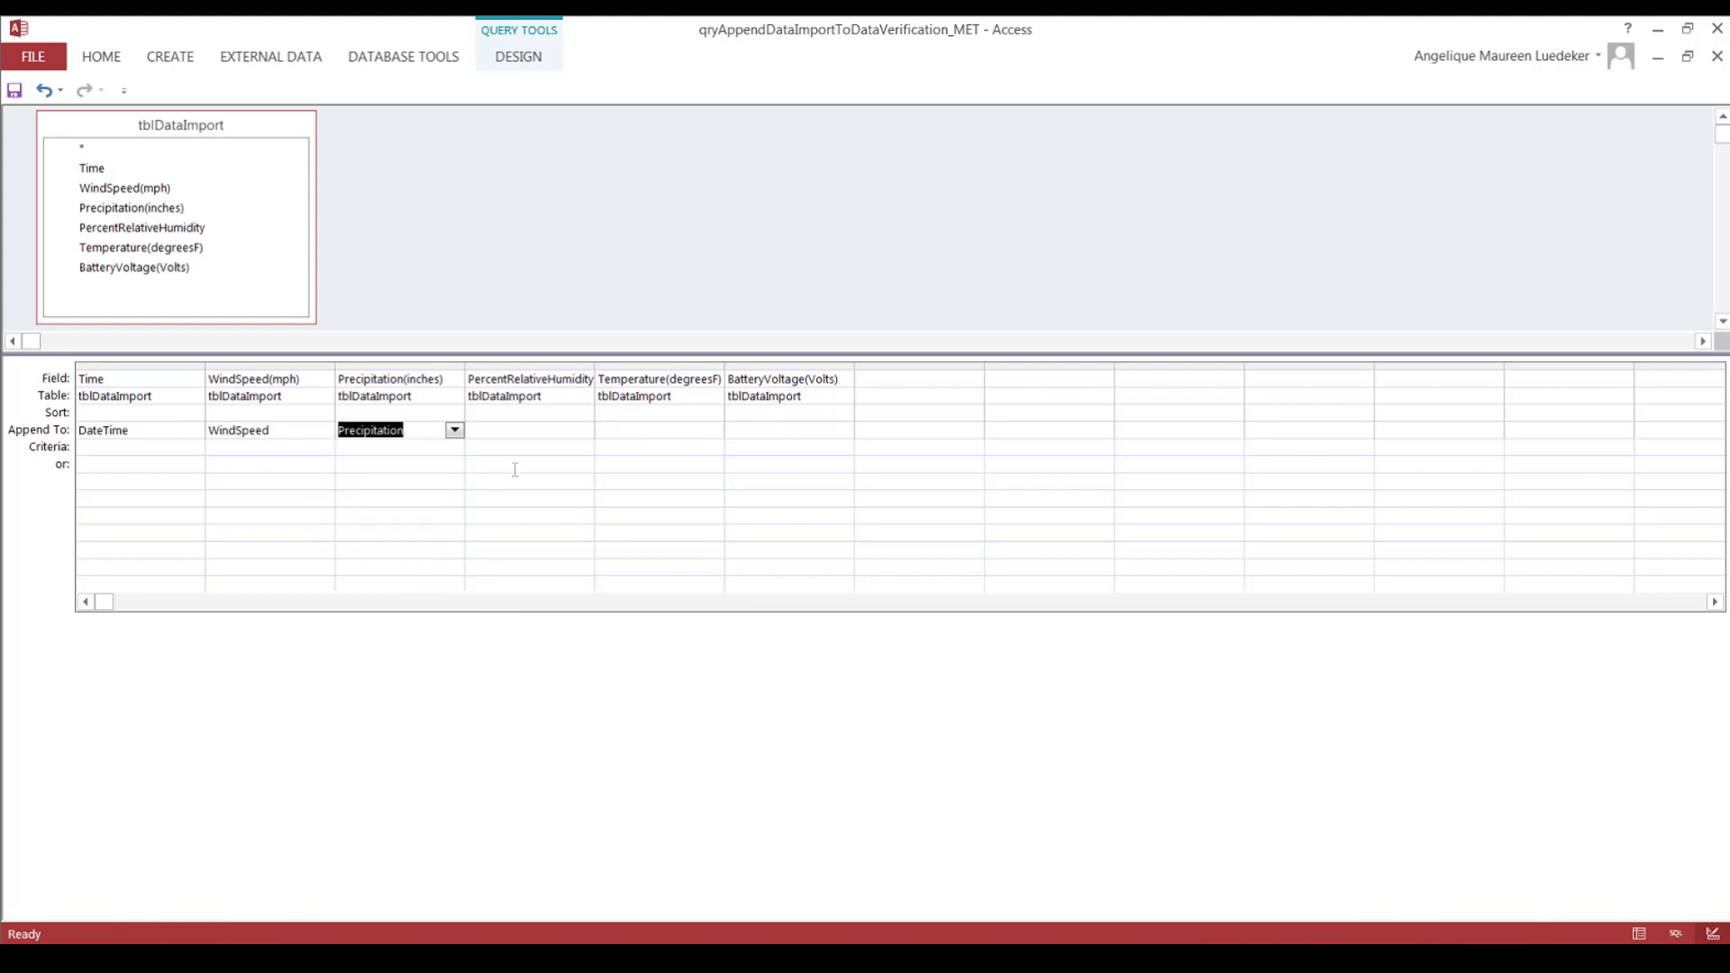
# Step: Set PercentRelativeHumidity to append to the RelativeHumidity column and Temperature(degreesF) to the AmbientTemperature column
pyautogui.click(528, 429)
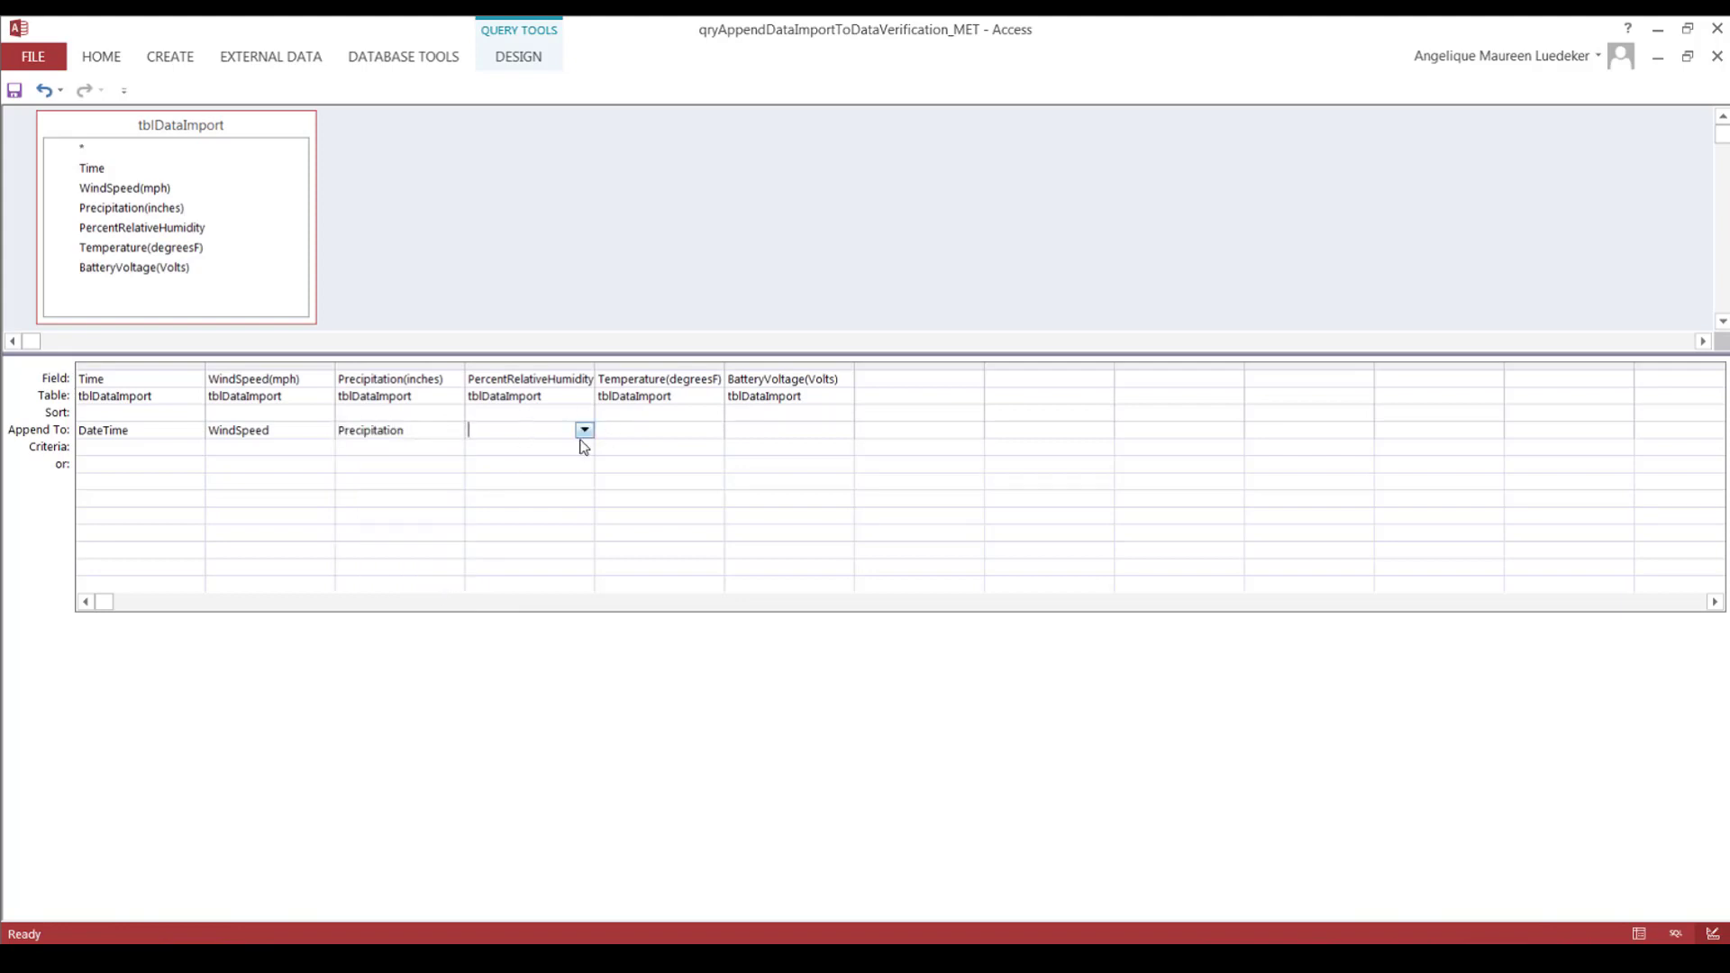
pyautogui.click(585, 430)
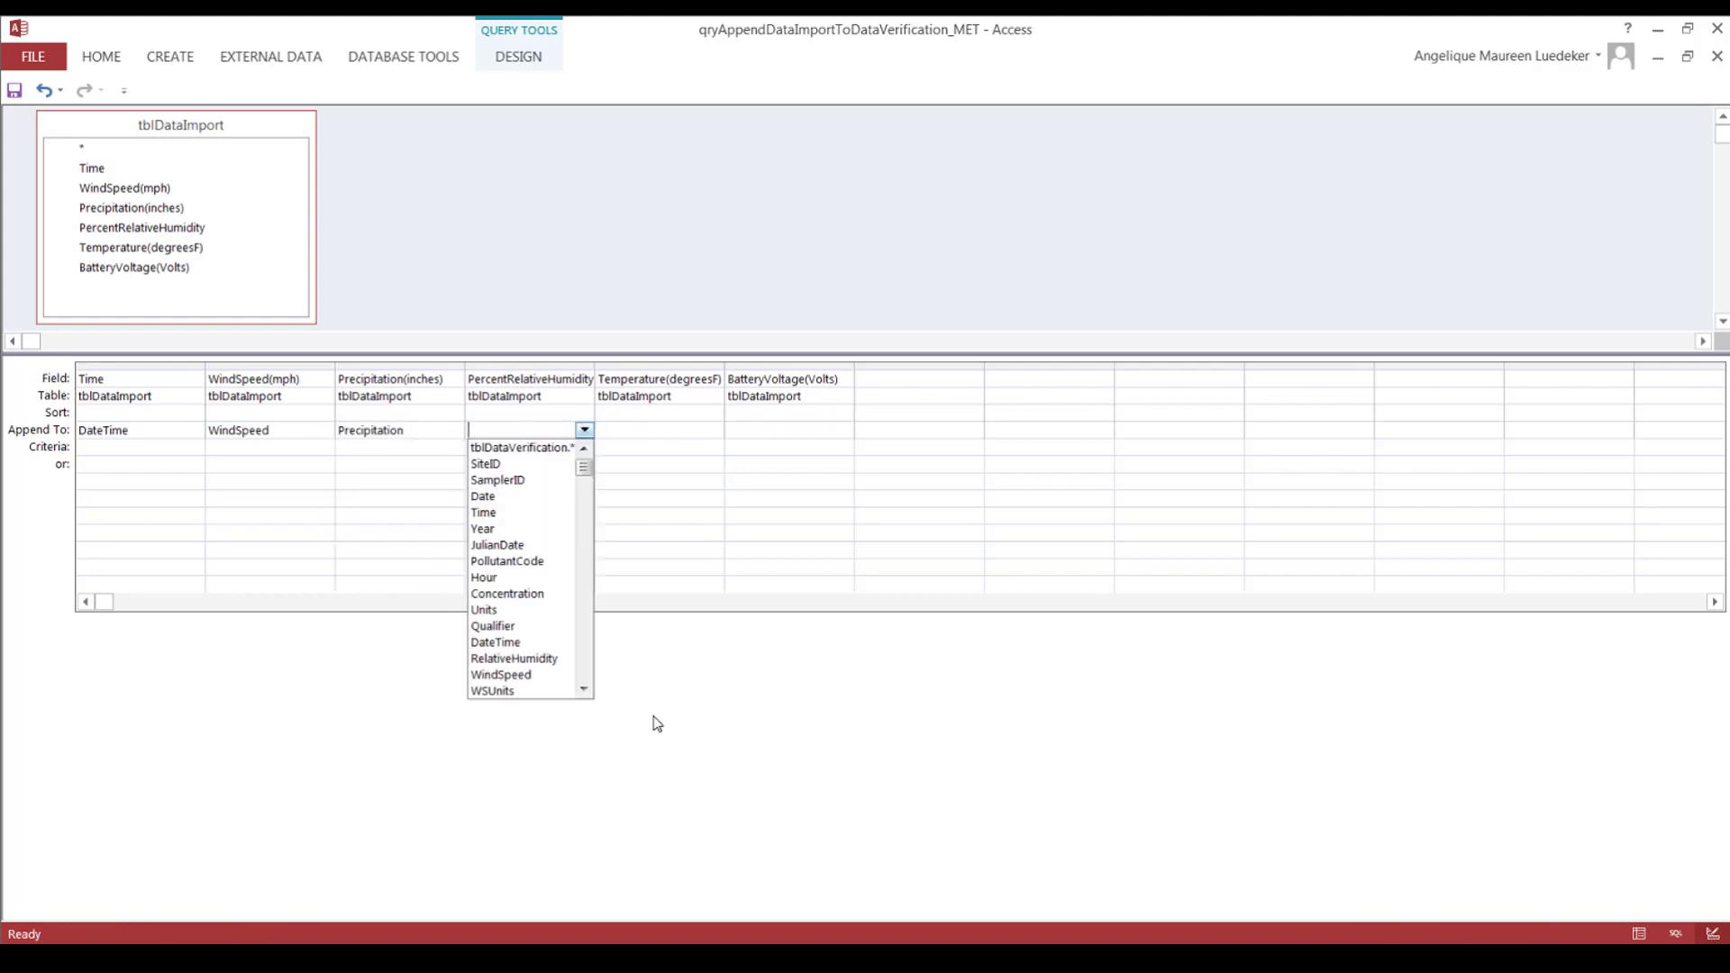
pyautogui.click(520, 659)
pyautogui.click(714, 430)
pyautogui.click(714, 689)
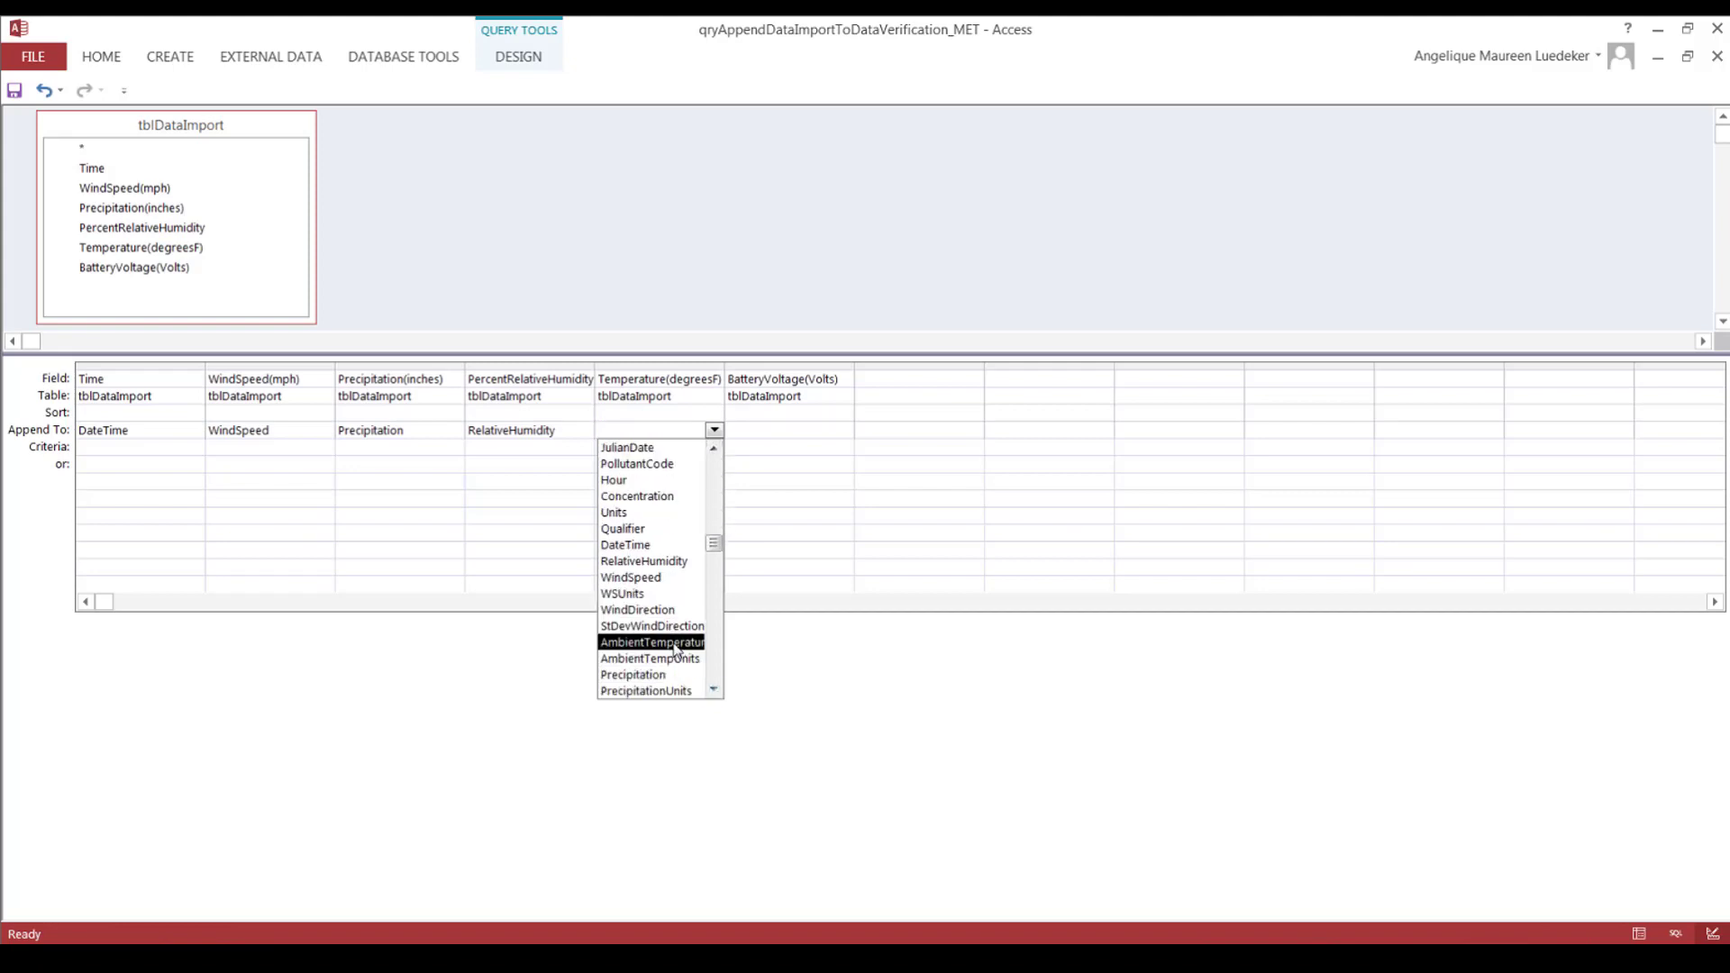
pyautogui.click(675, 643)
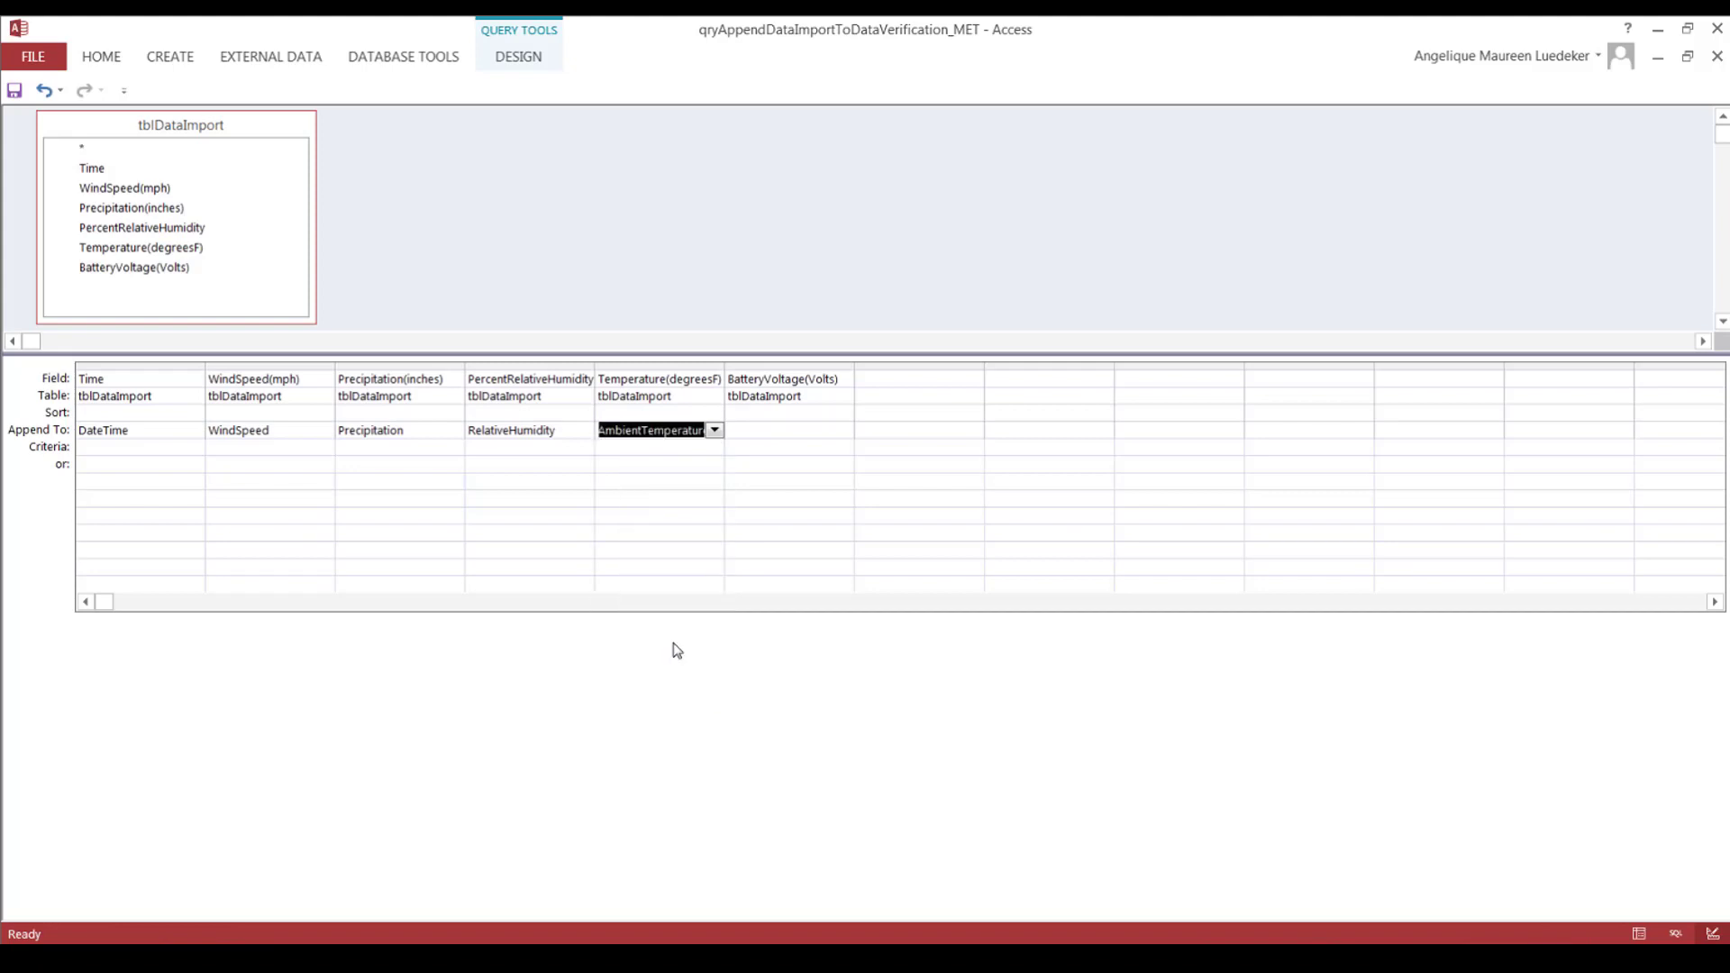
# Step: Look through the available destination columns for BatteryVoltage(Volts) without assigning one
pyautogui.click(783, 430)
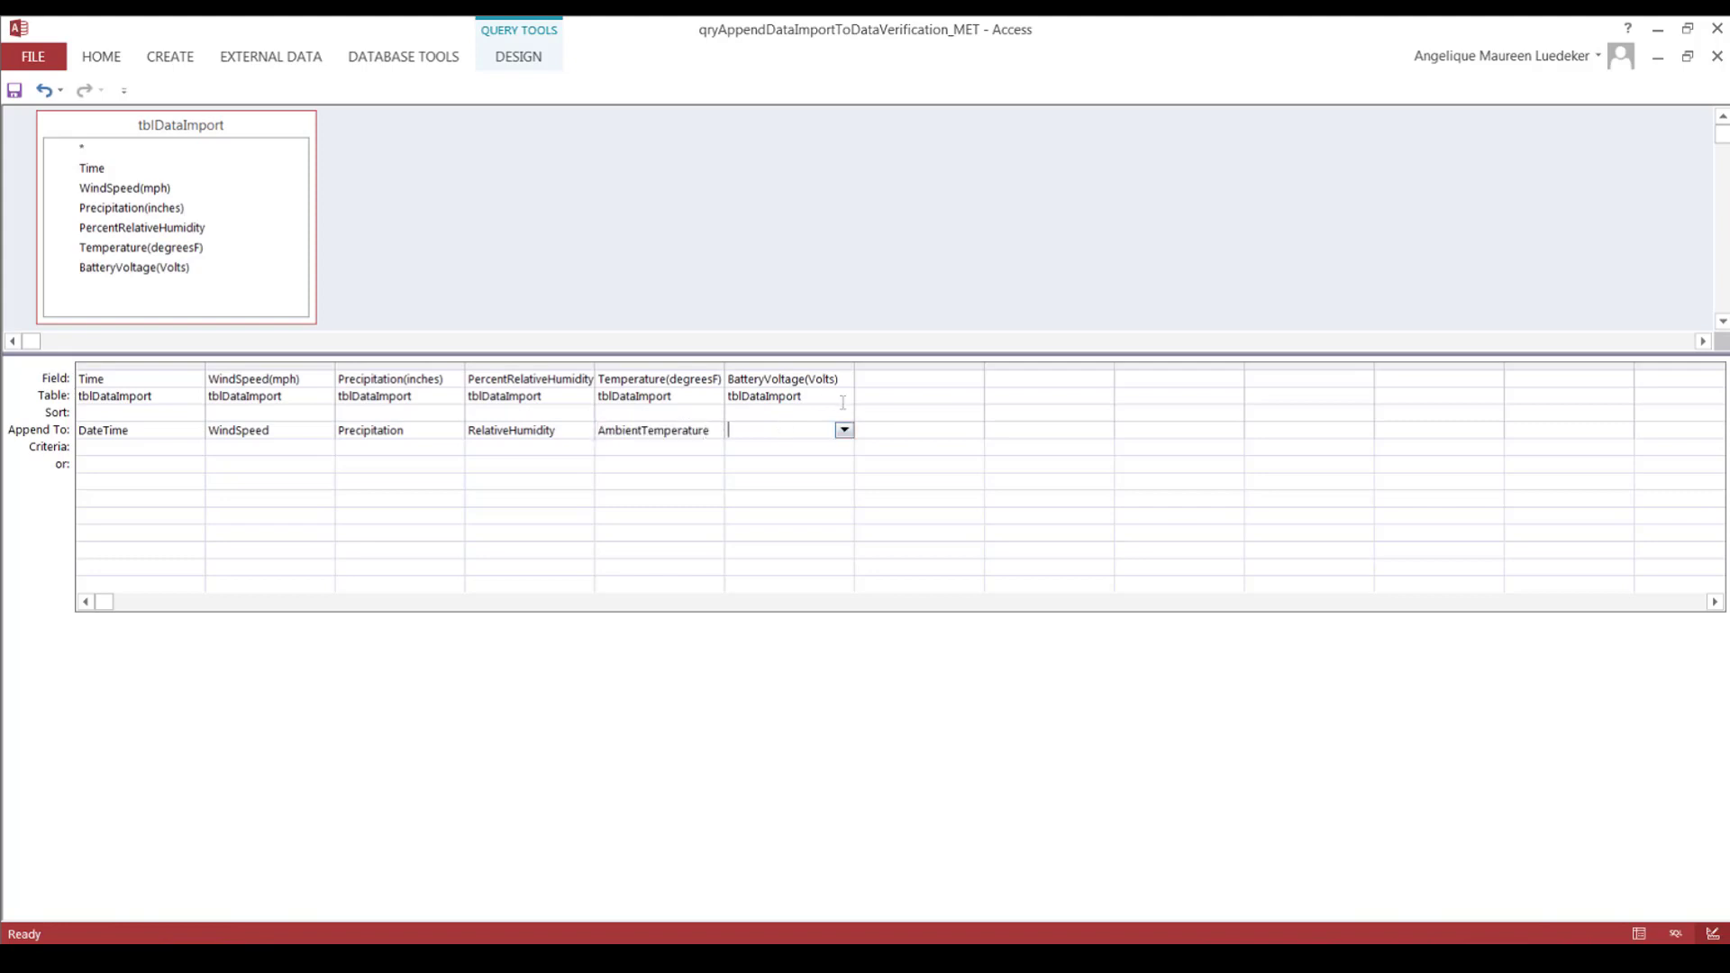
pyautogui.click(844, 430)
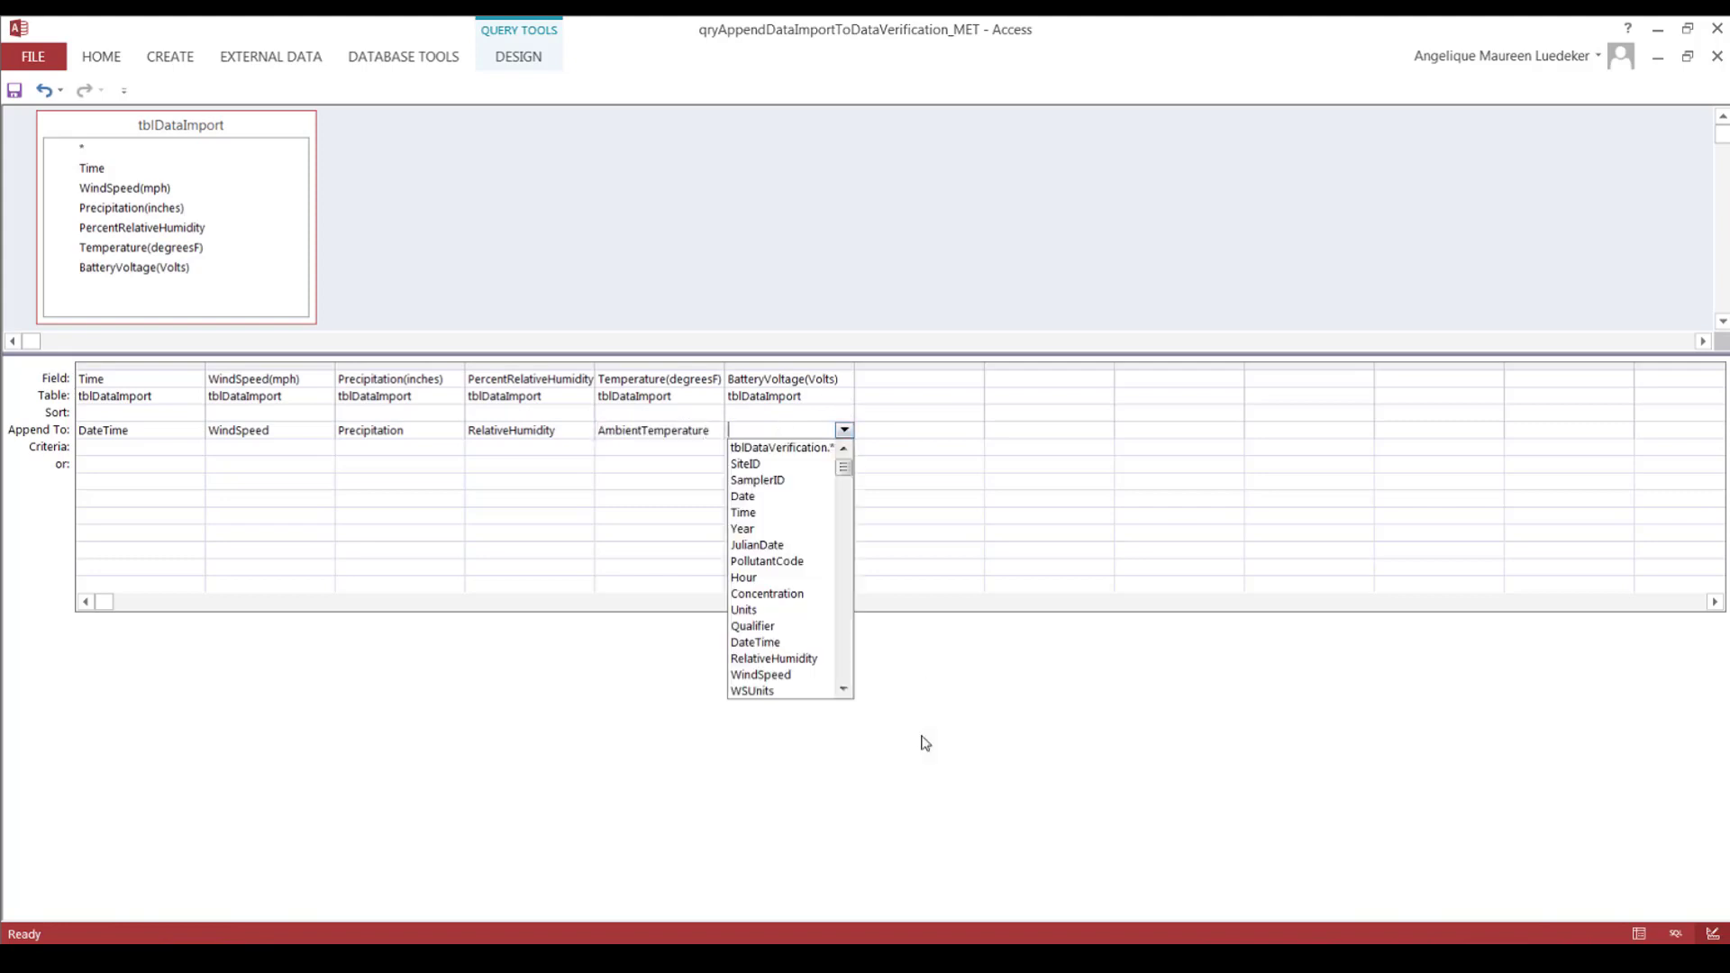
pyautogui.click(845, 690)
pyautogui.click(846, 690)
pyautogui.click(846, 690)
pyautogui.click(845, 690)
pyautogui.click(845, 690)
pyautogui.click(846, 690)
pyautogui.click(845, 690)
pyautogui.click(845, 690)
pyautogui.click(845, 691)
pyautogui.click(845, 690)
pyautogui.click(846, 690)
pyautogui.click(845, 690)
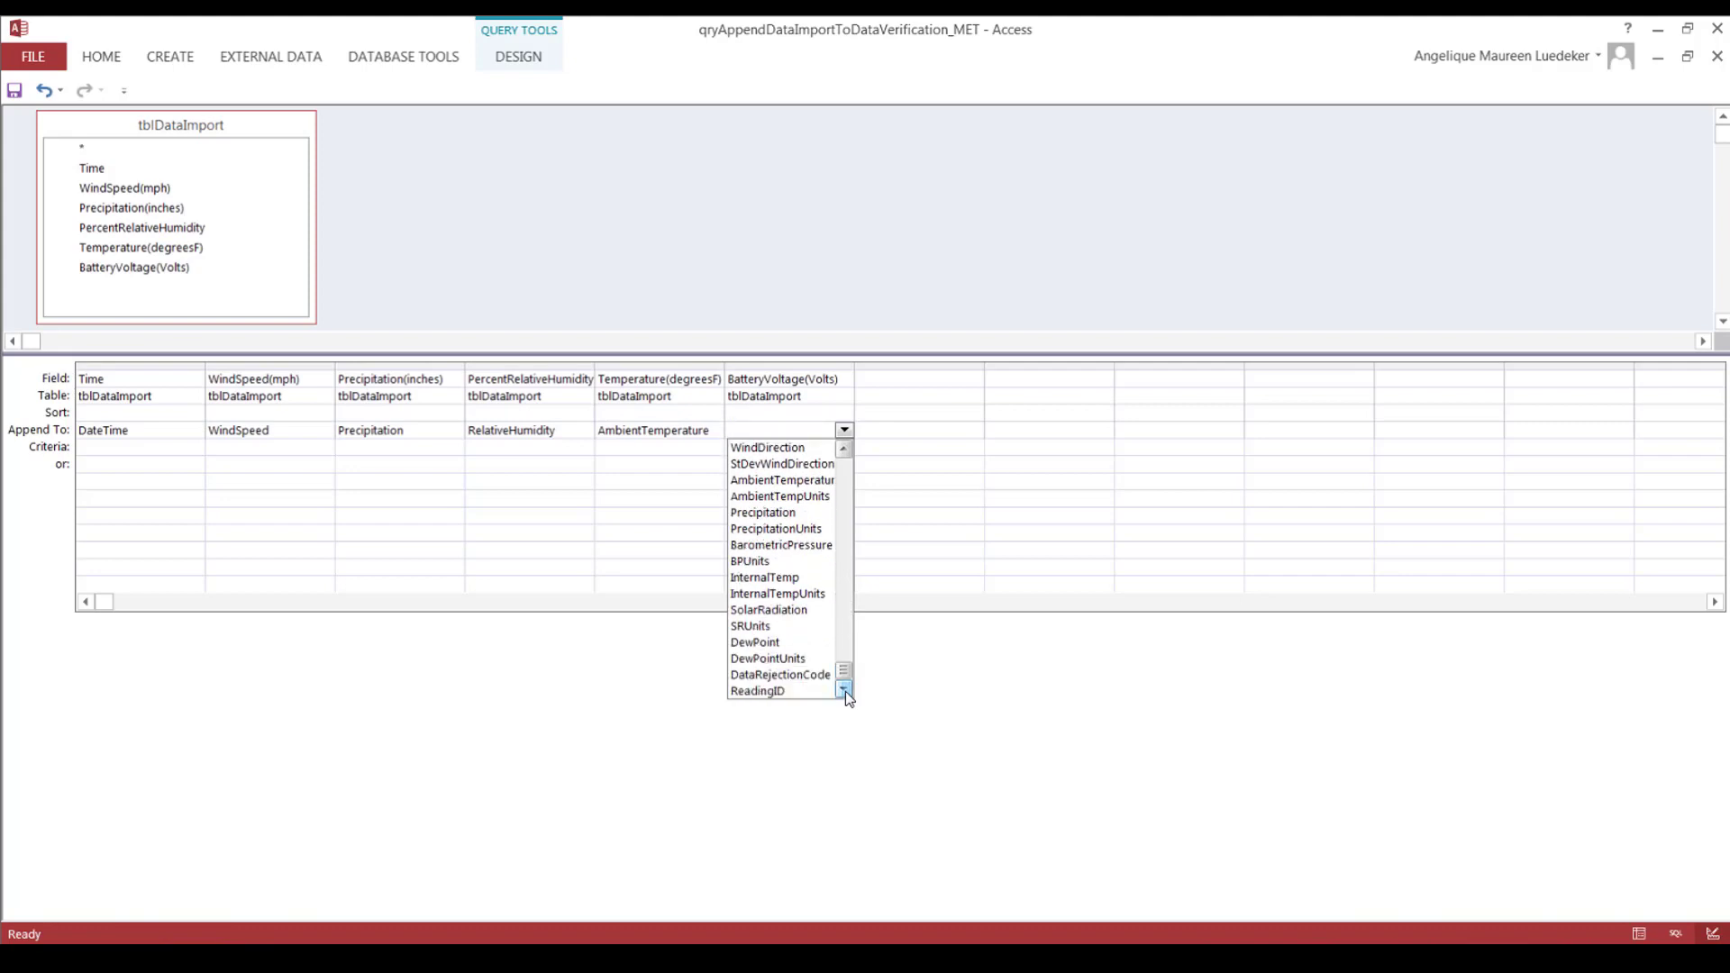
pyautogui.moveTo(845, 673); pyautogui.dragTo(813, 412)
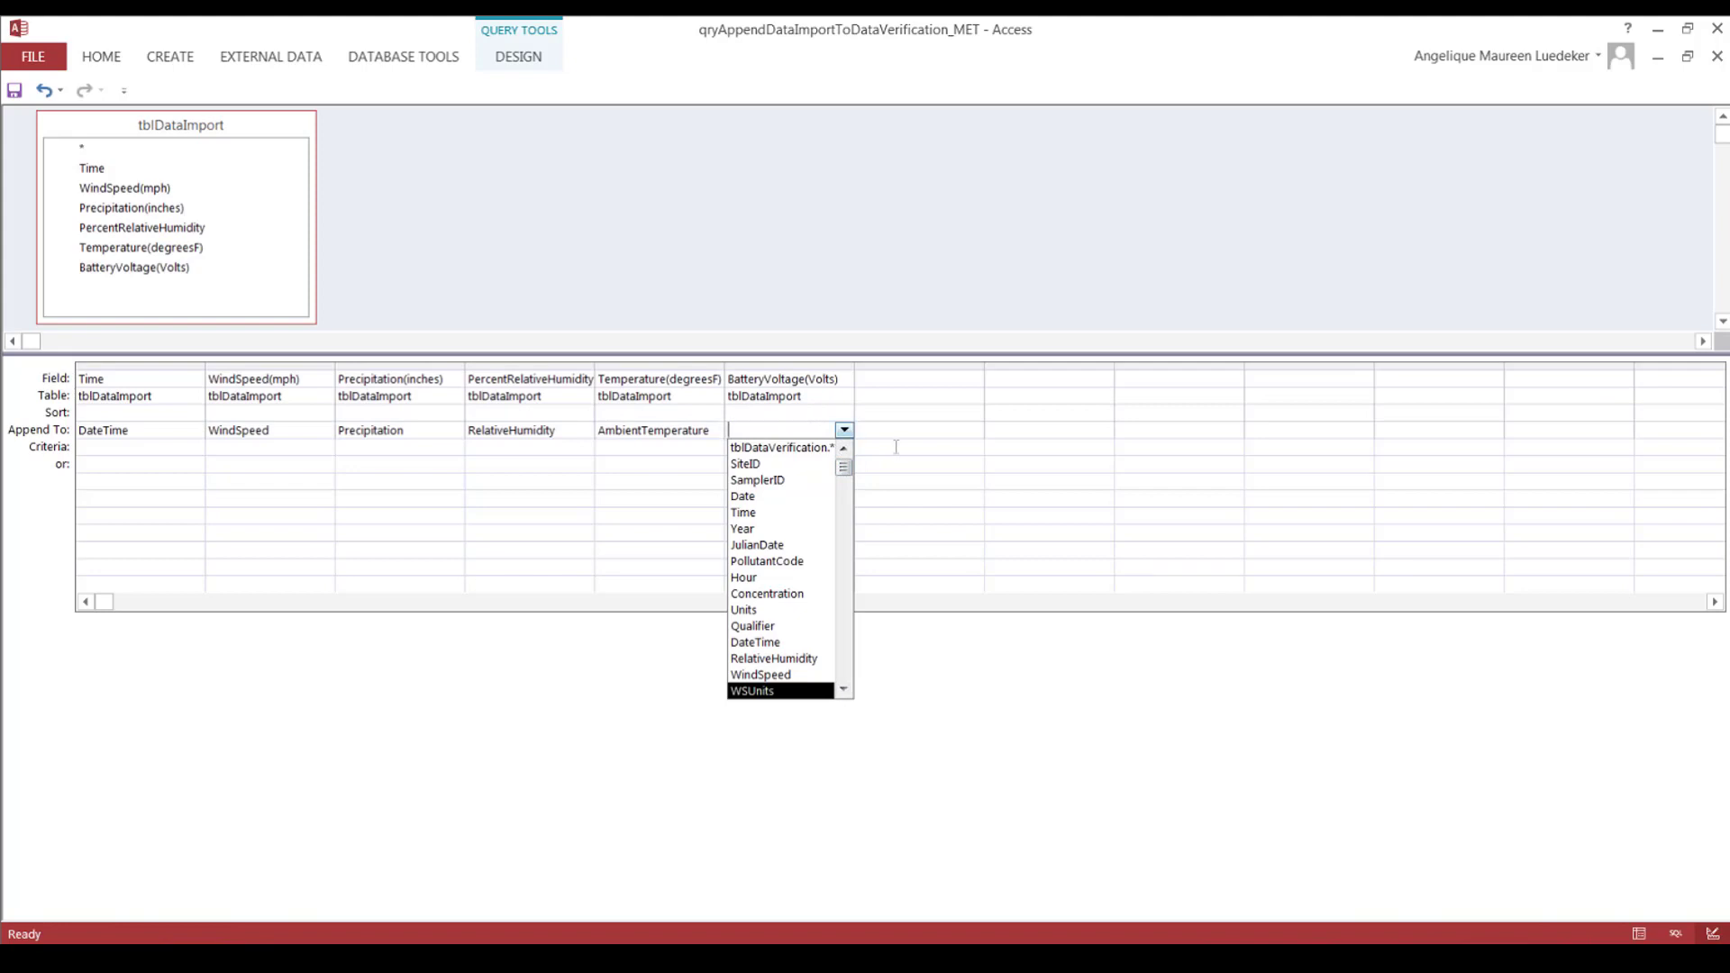
pyautogui.press('Escape')
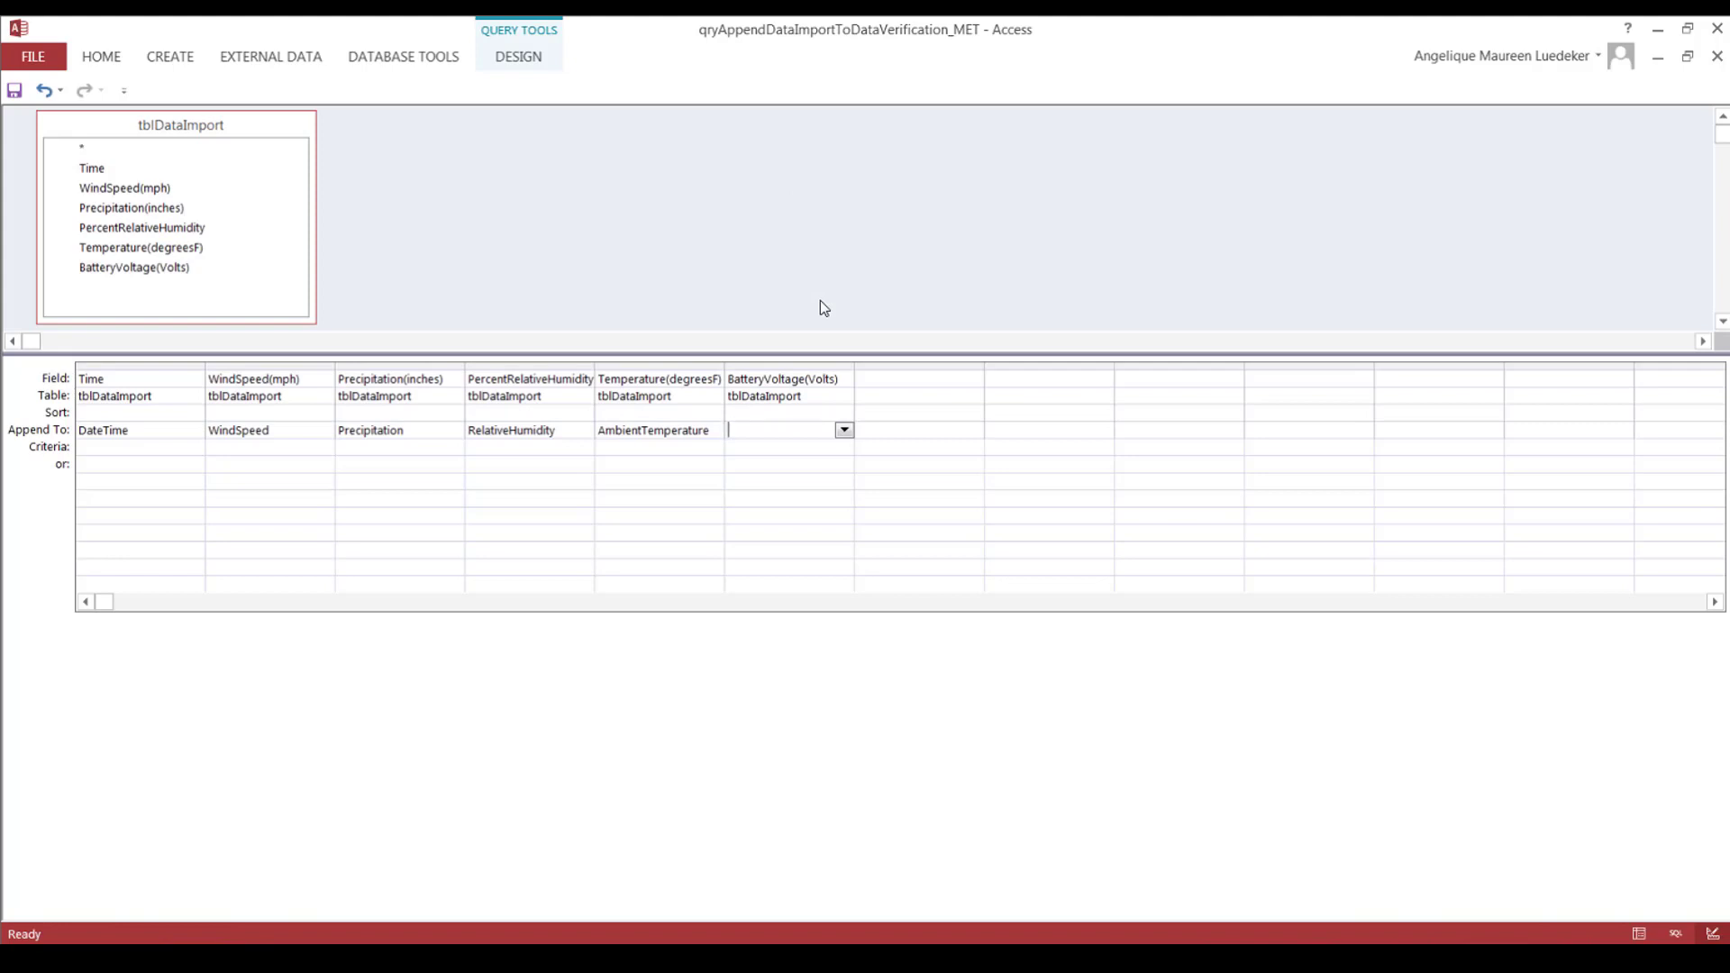
# Step: Save the append query and run the transfer from DataImport to the data verification table, accepting the appended rows
pyautogui.click(15, 99)
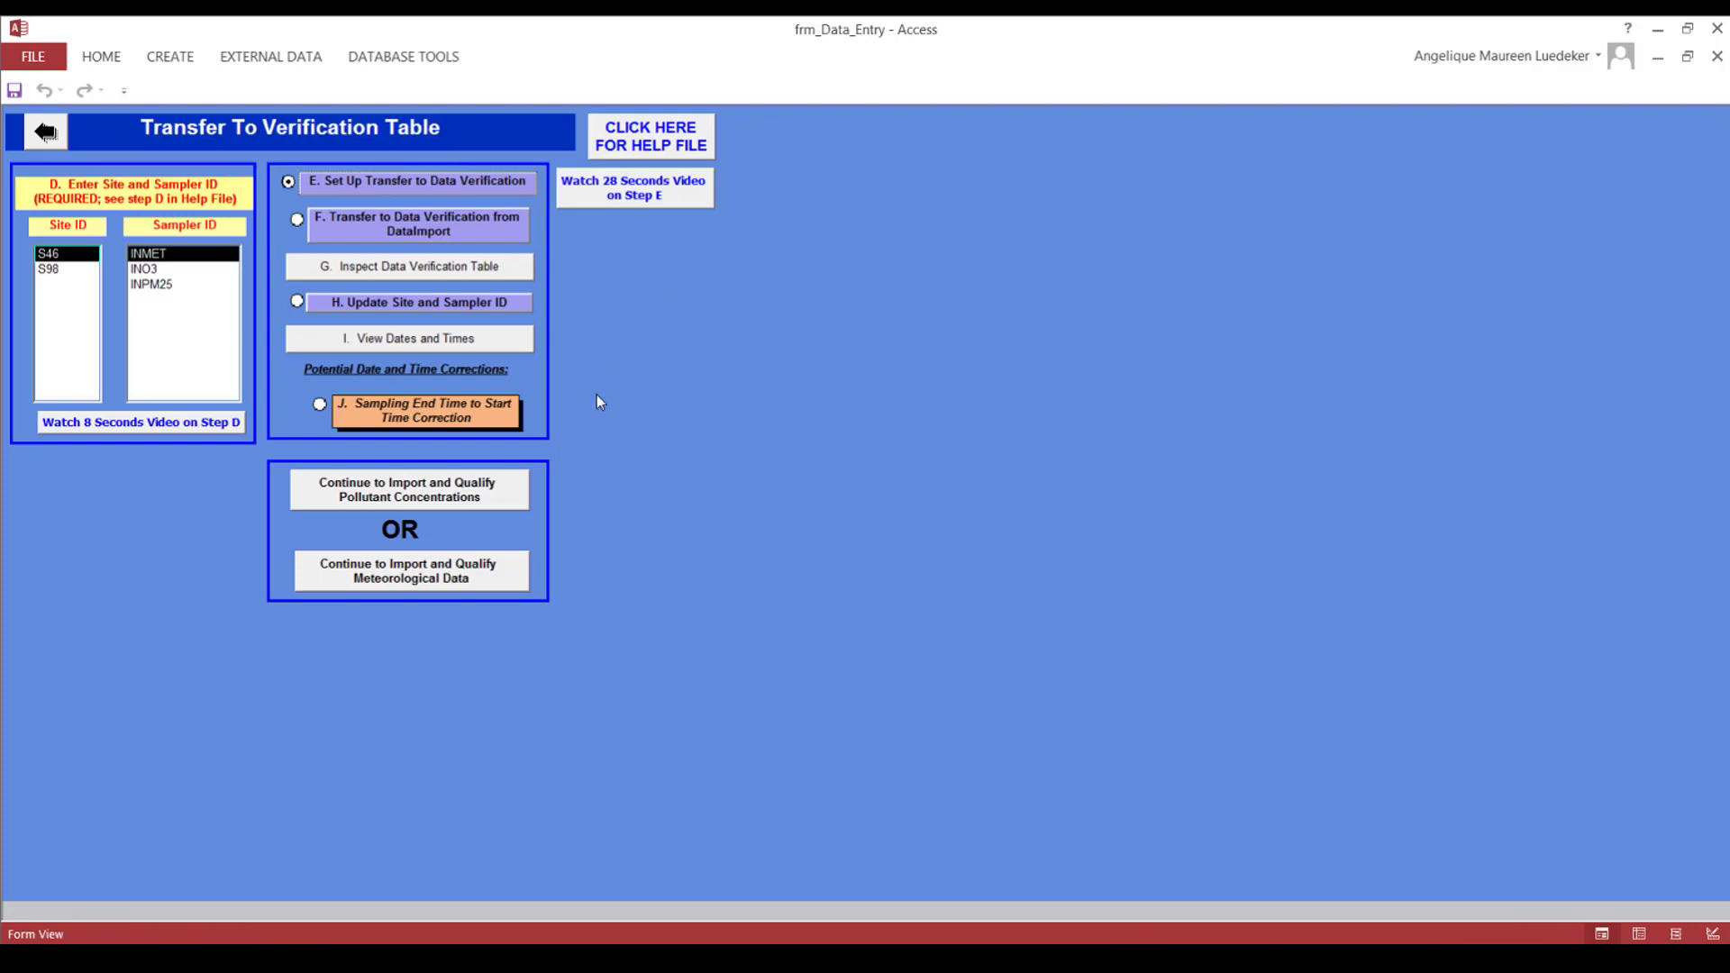
pyautogui.click(400, 231)
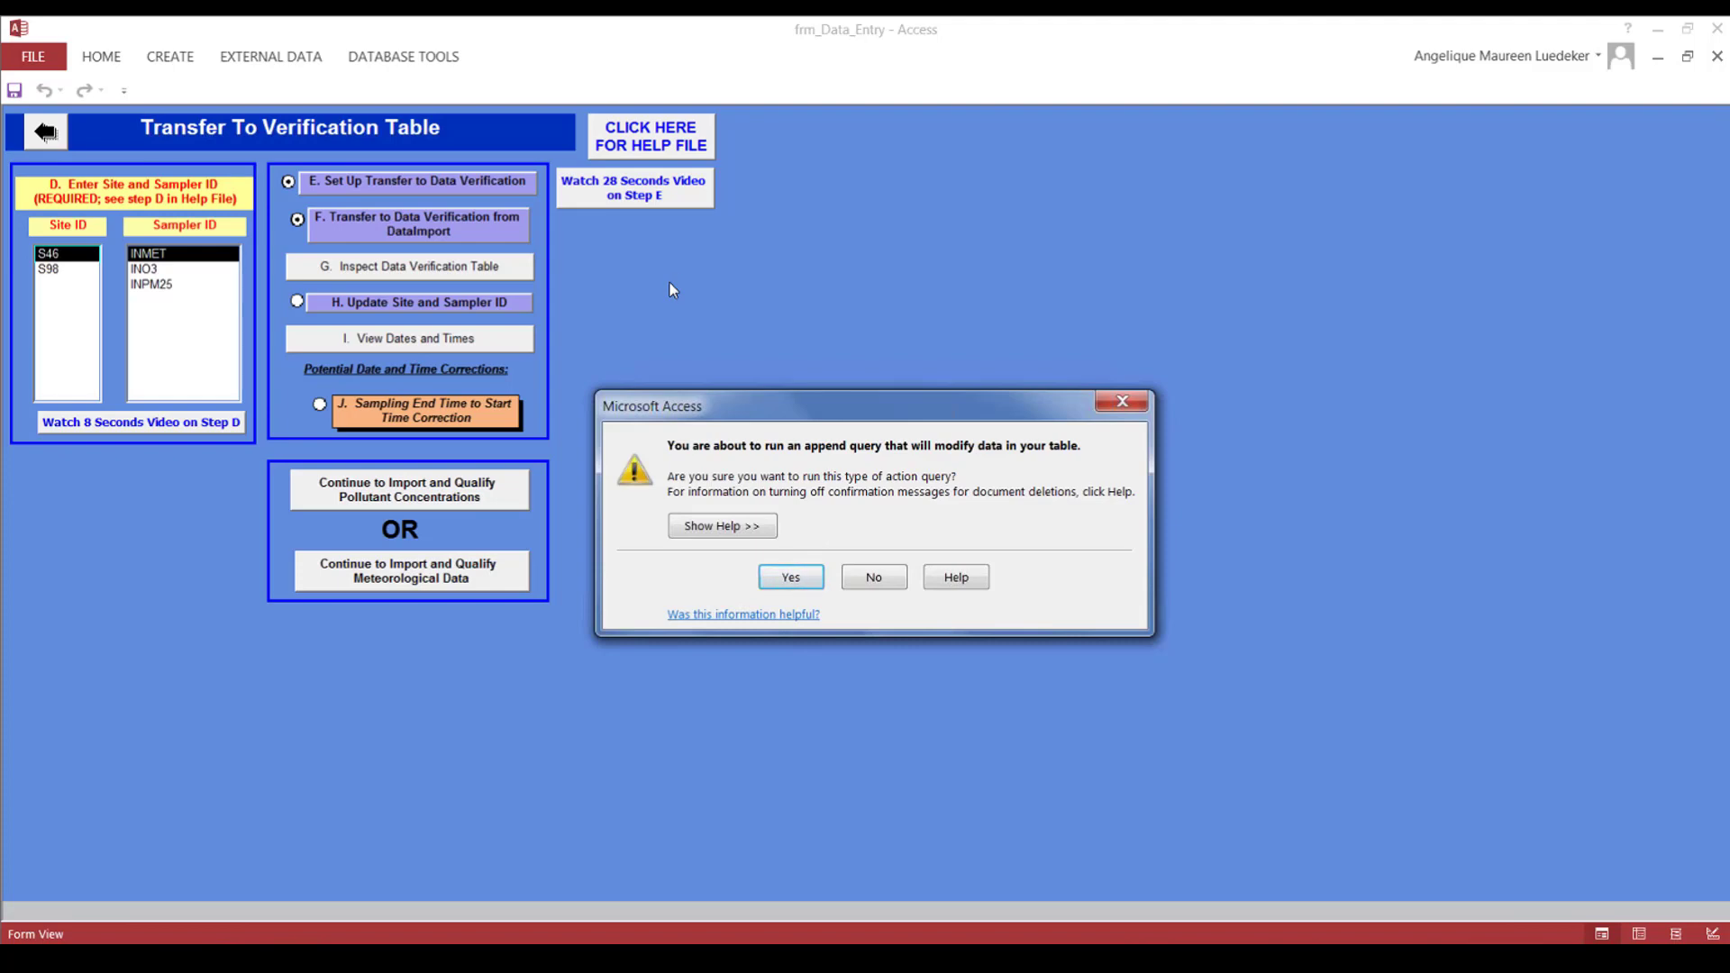
pyautogui.click(793, 581)
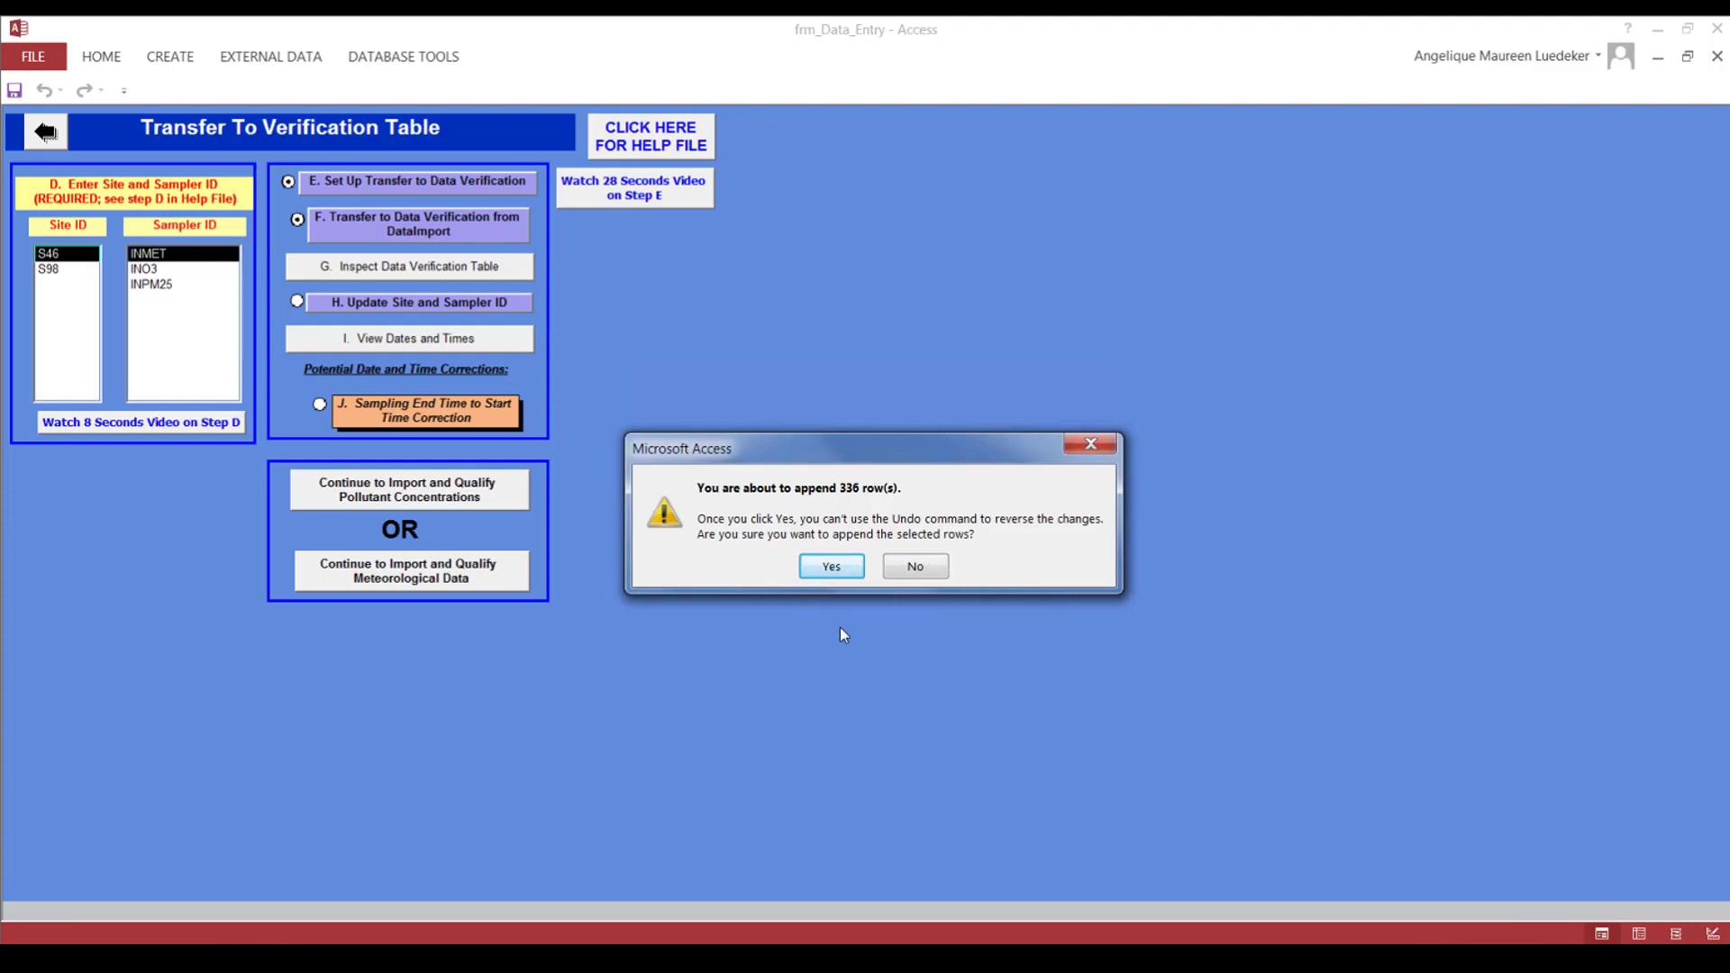
pyautogui.click(842, 566)
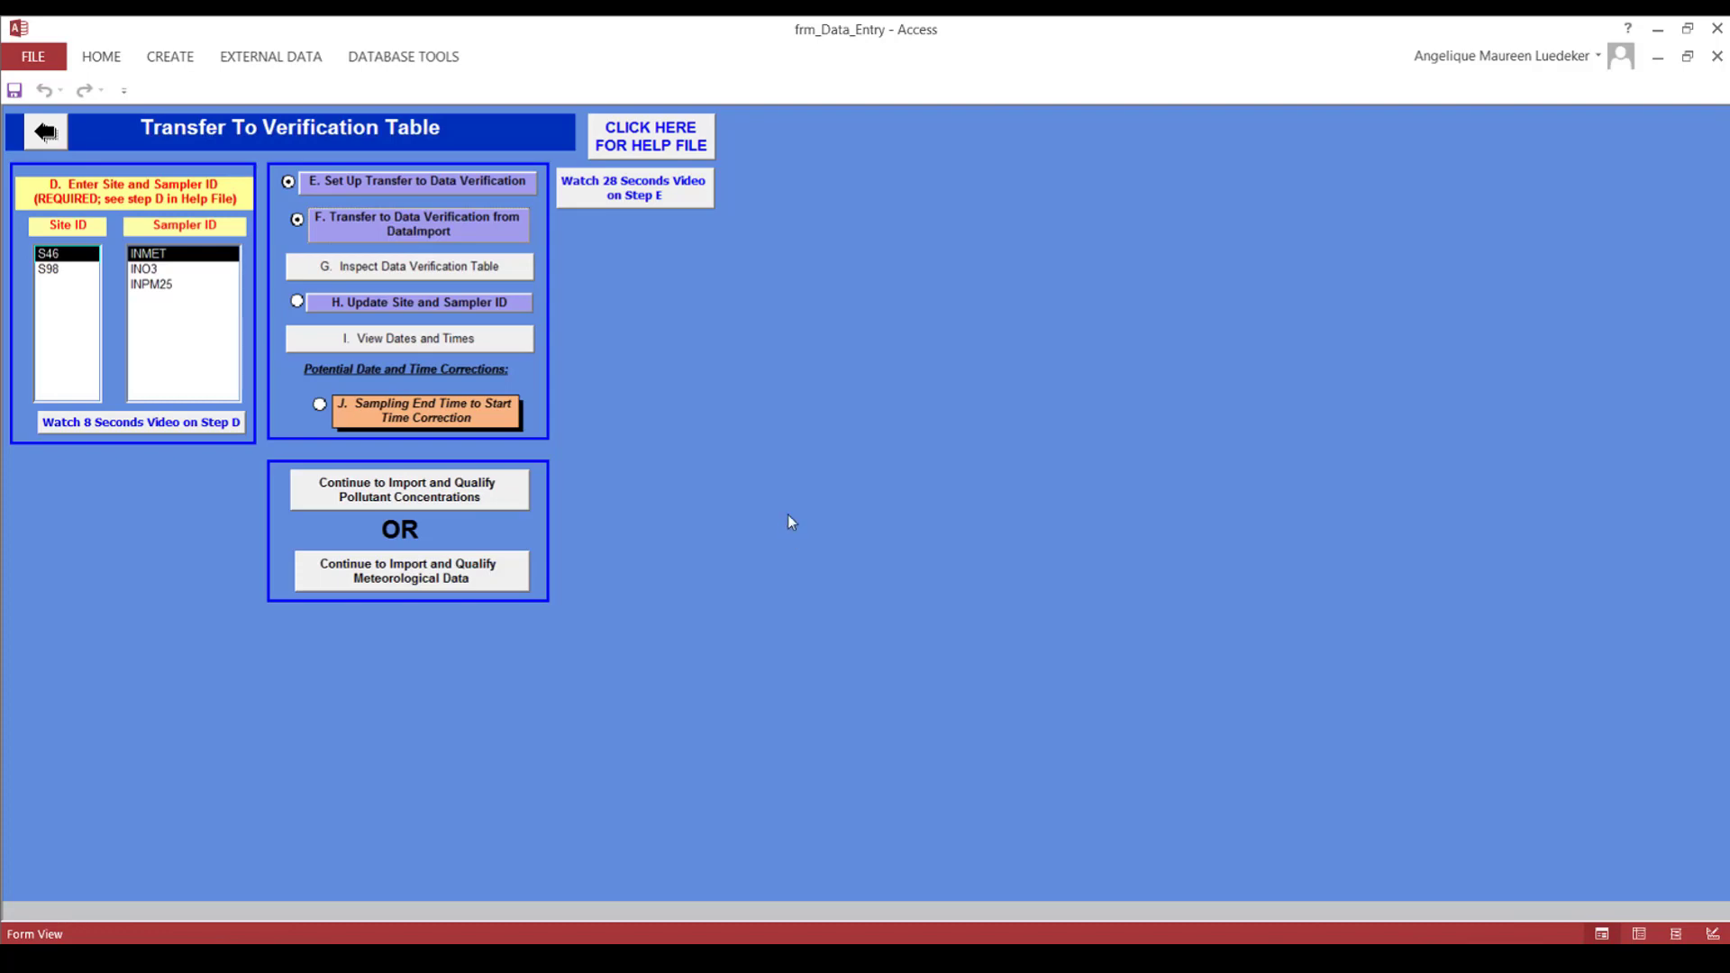
# Step: Inspect the data verification table's DateTime, humidity, wind speed, temperature and precipitation columns down to the last records, and close it
pyautogui.click(451, 268)
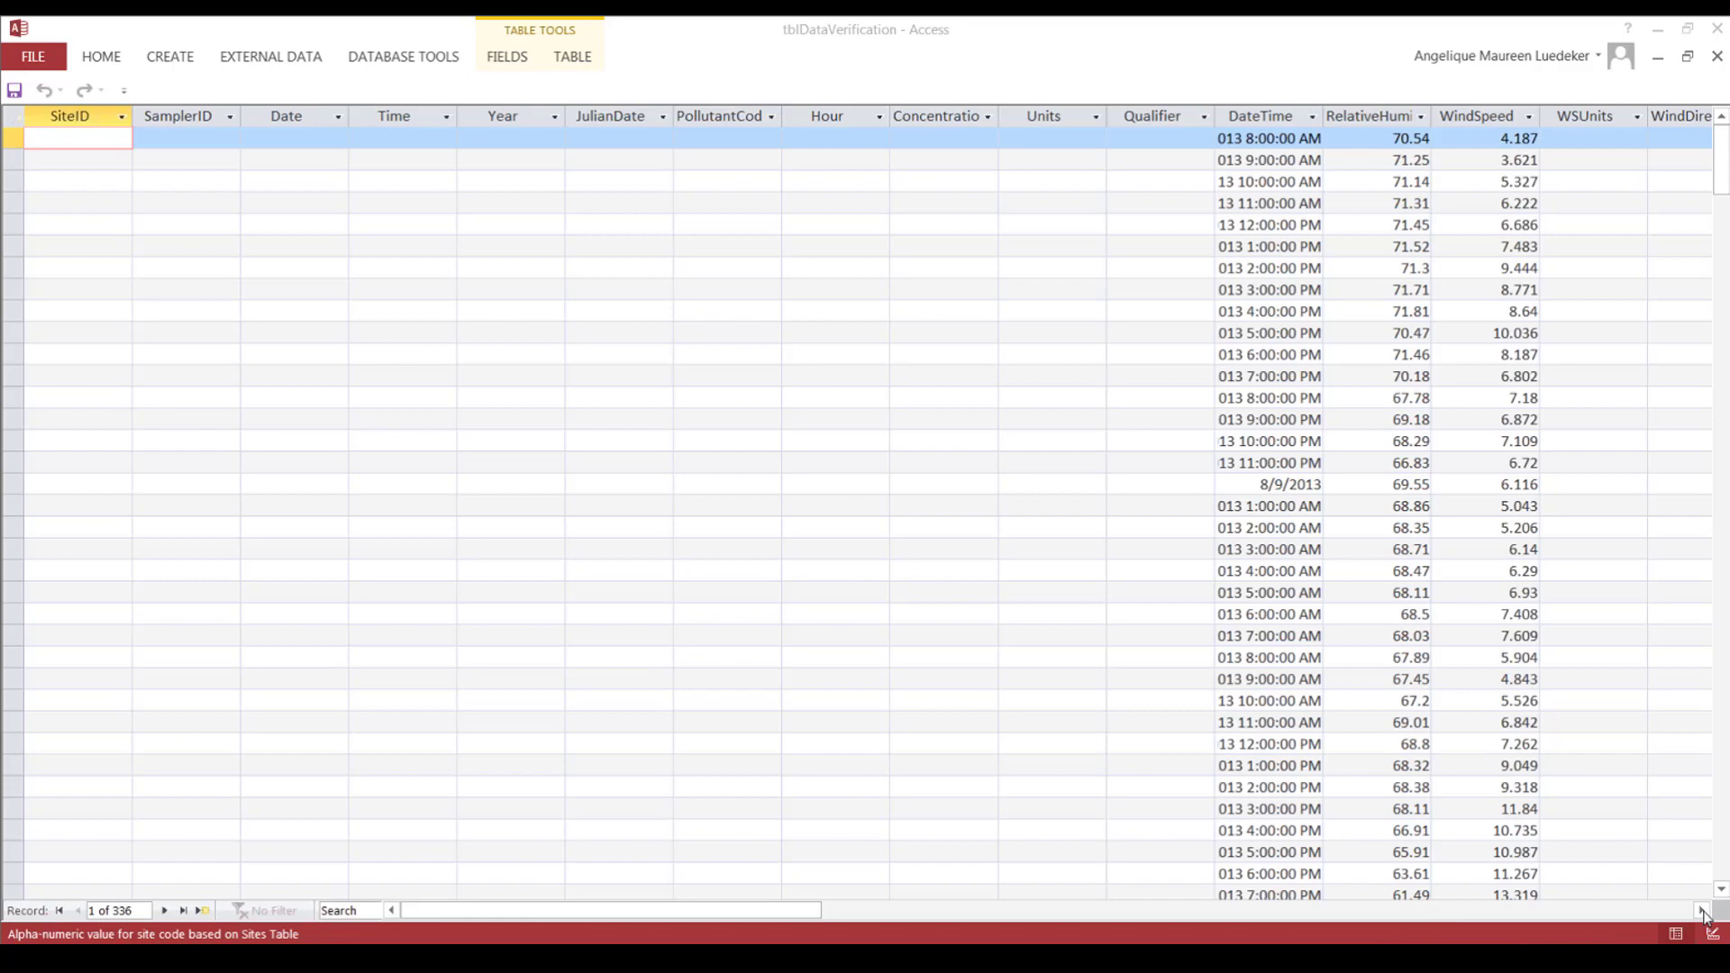
pyautogui.click(1702, 911)
pyautogui.click(1703, 911)
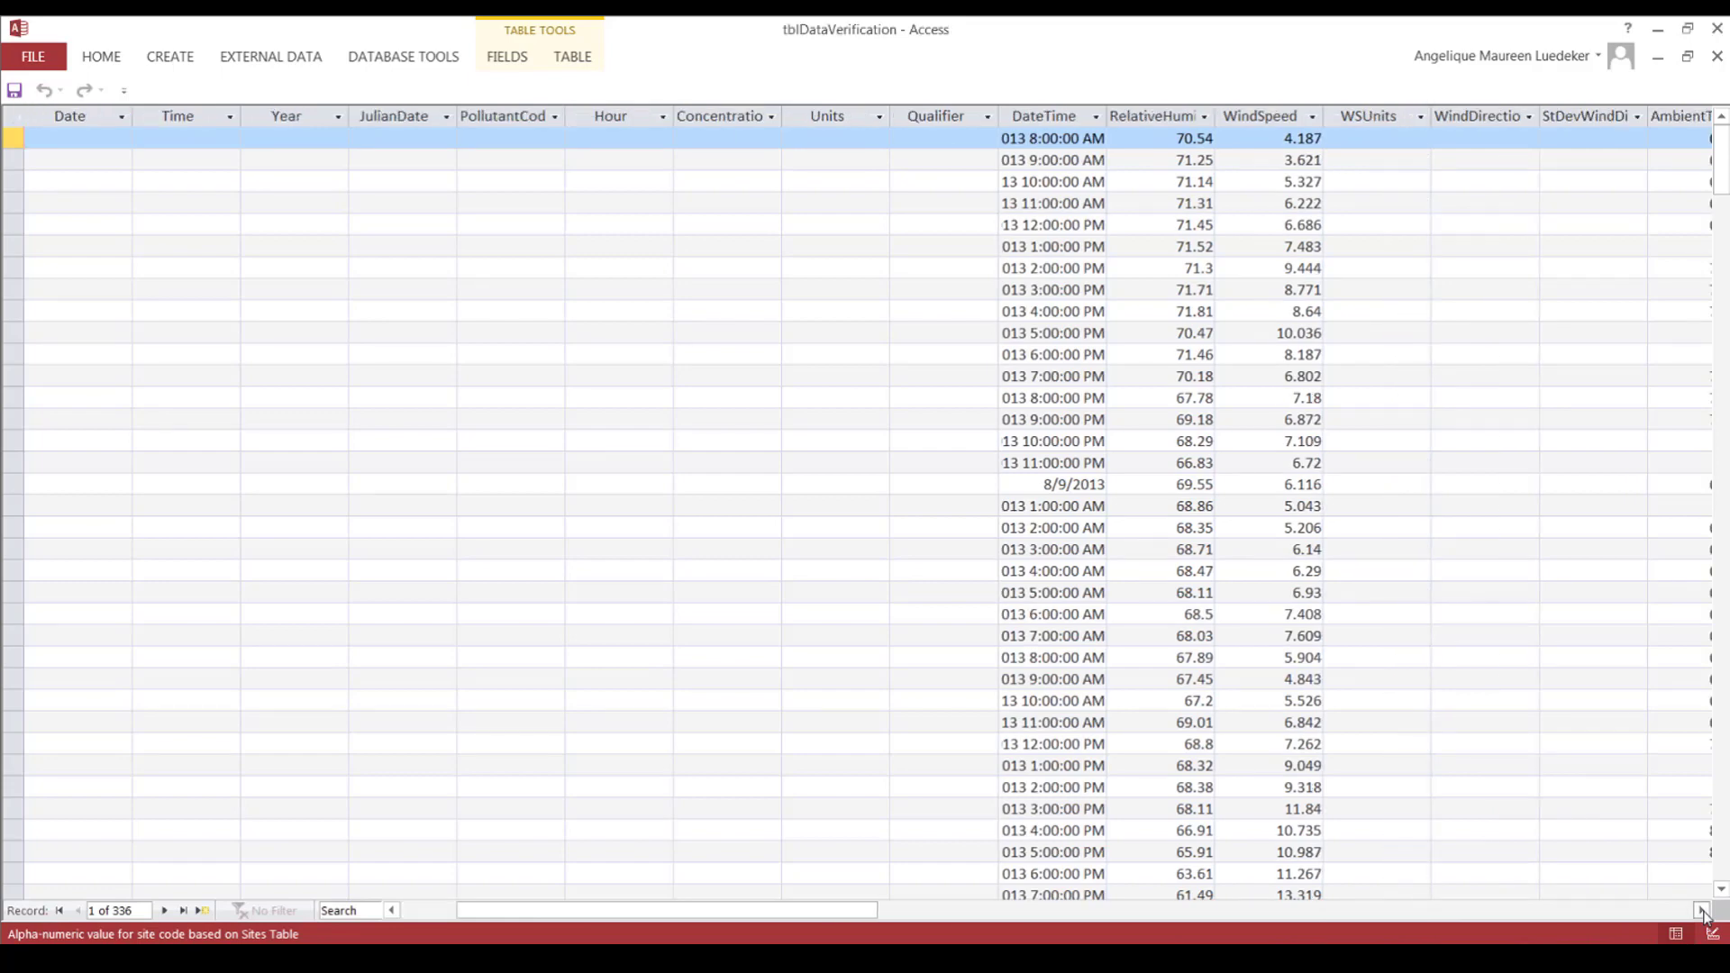
pyautogui.click(1703, 911)
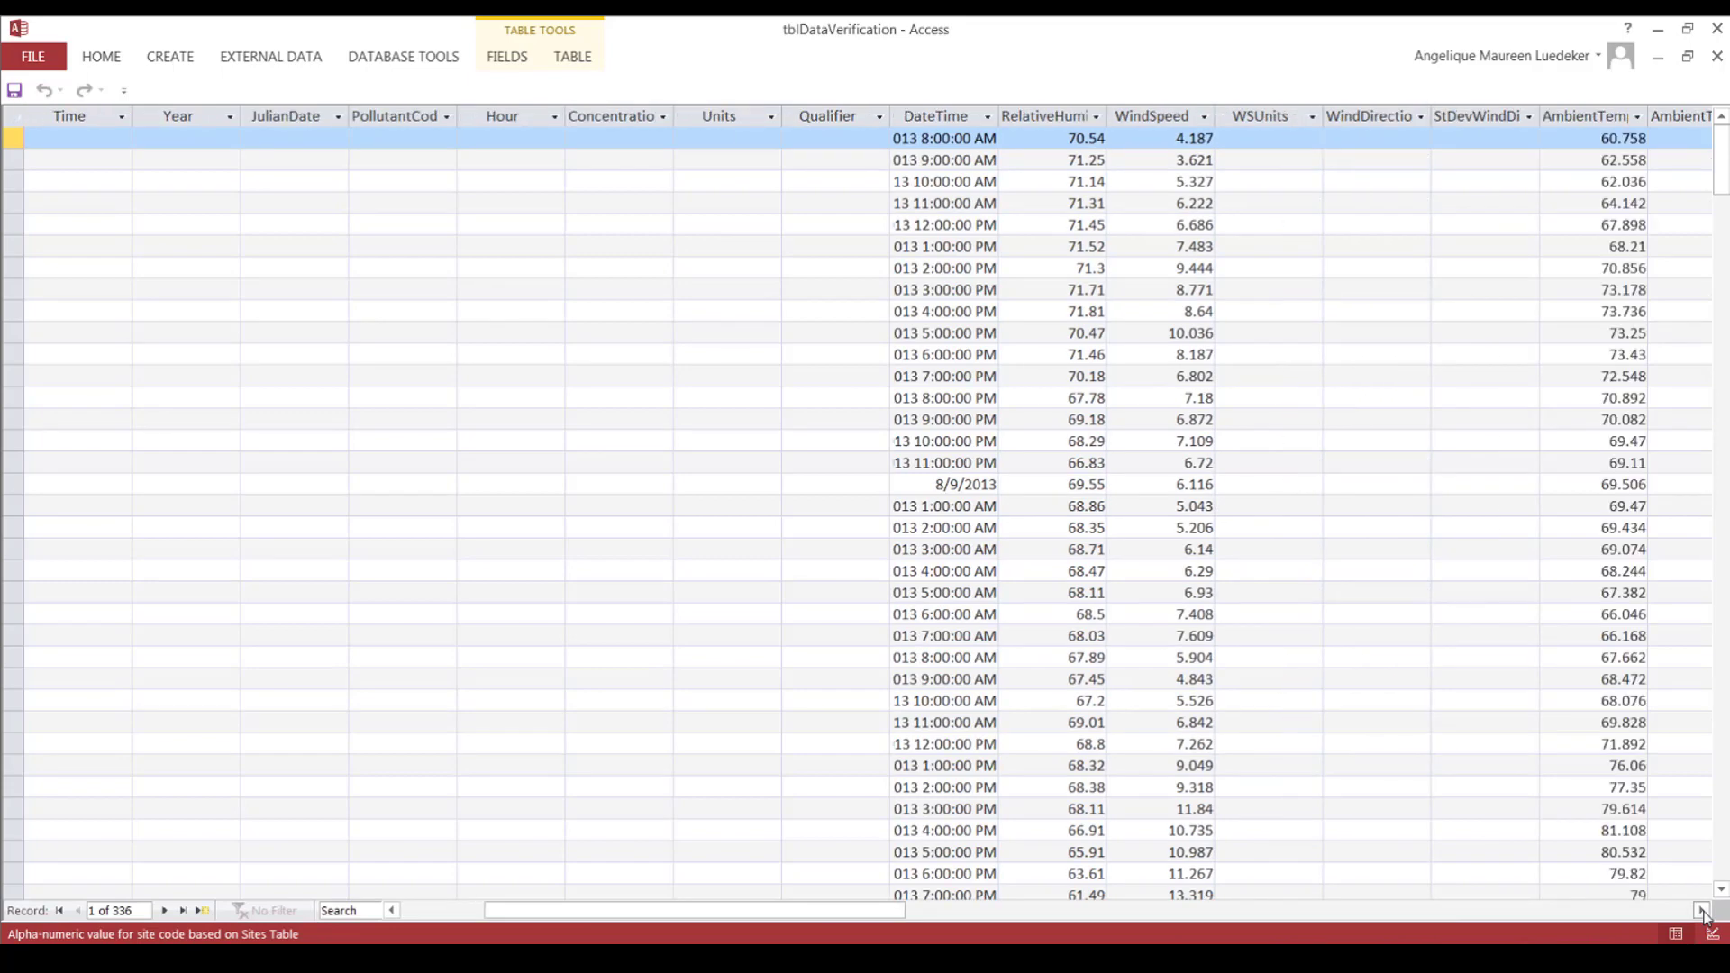
pyautogui.click(1702, 911)
pyautogui.click(1702, 911)
pyautogui.click(1702, 911)
pyautogui.click(1702, 911)
pyautogui.click(1702, 911)
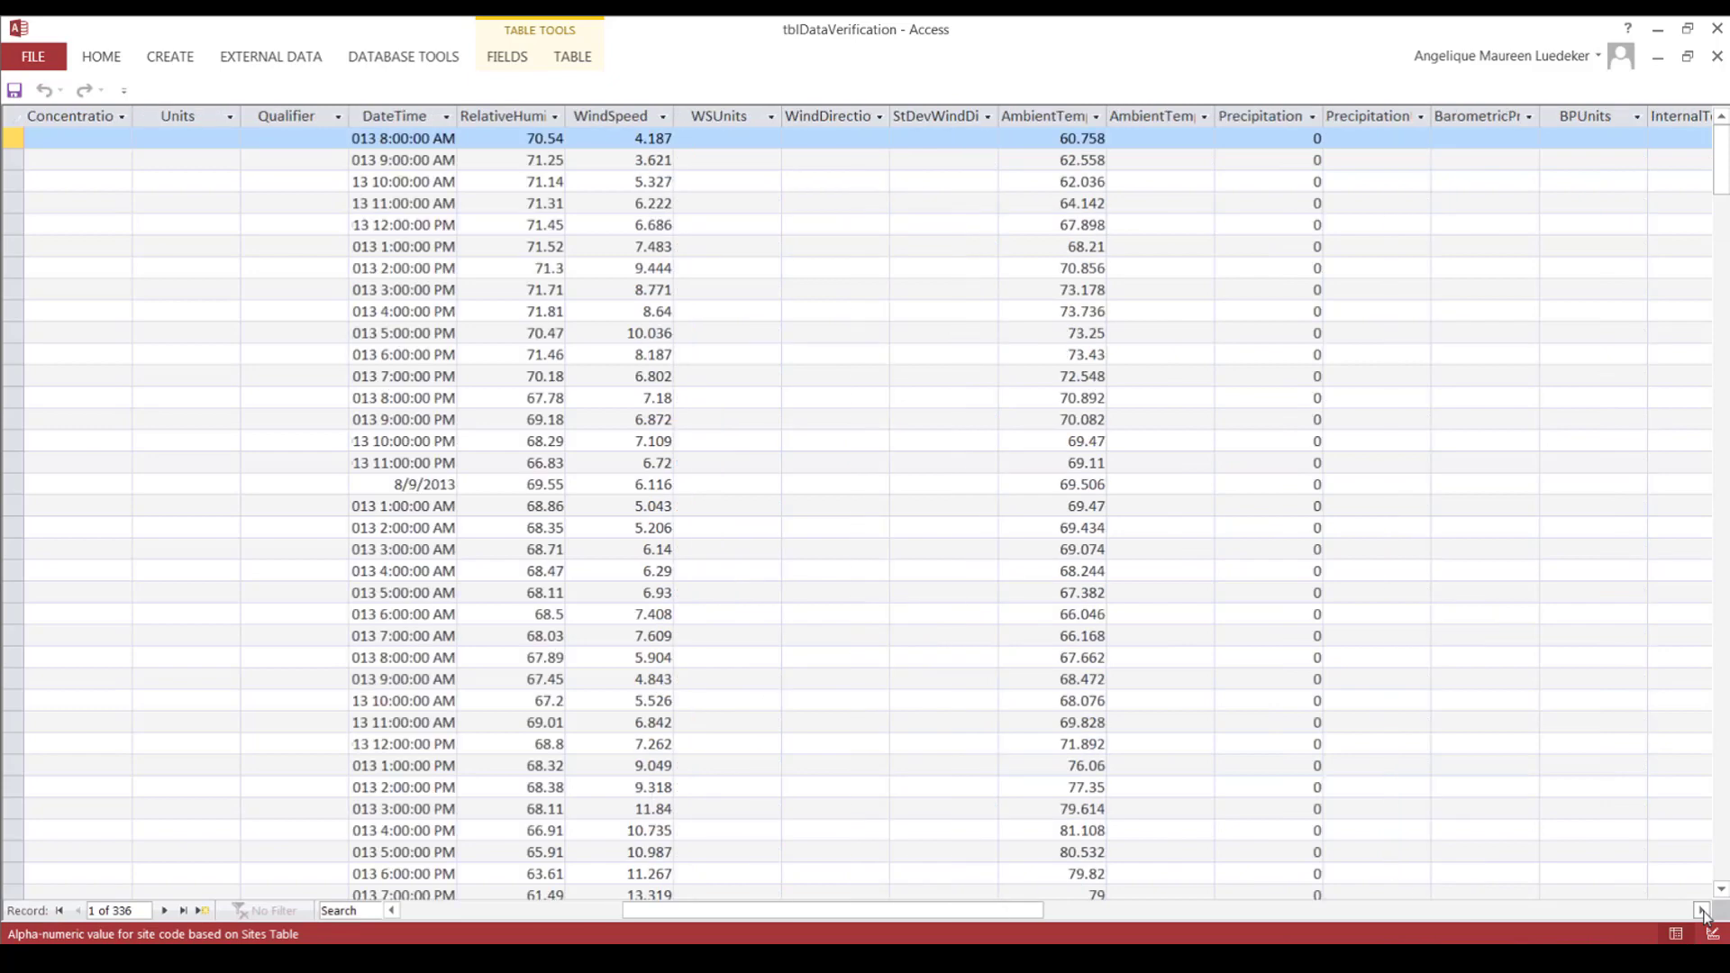
pyautogui.click(1702, 911)
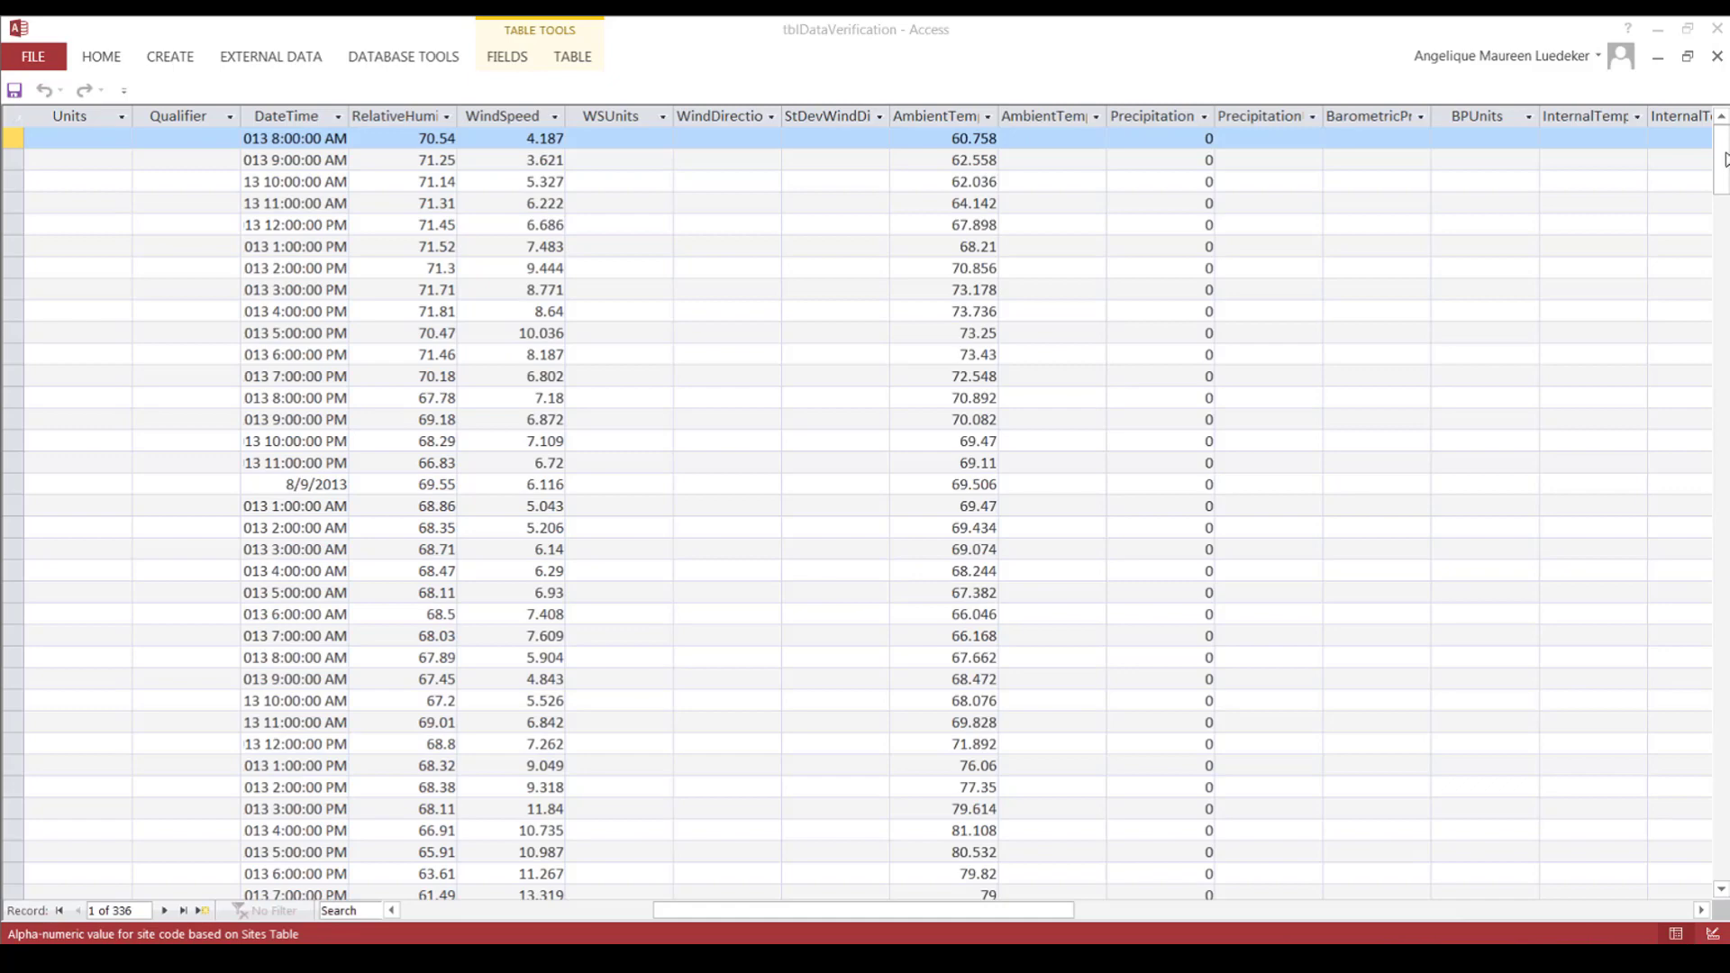
pyautogui.click(1723, 181)
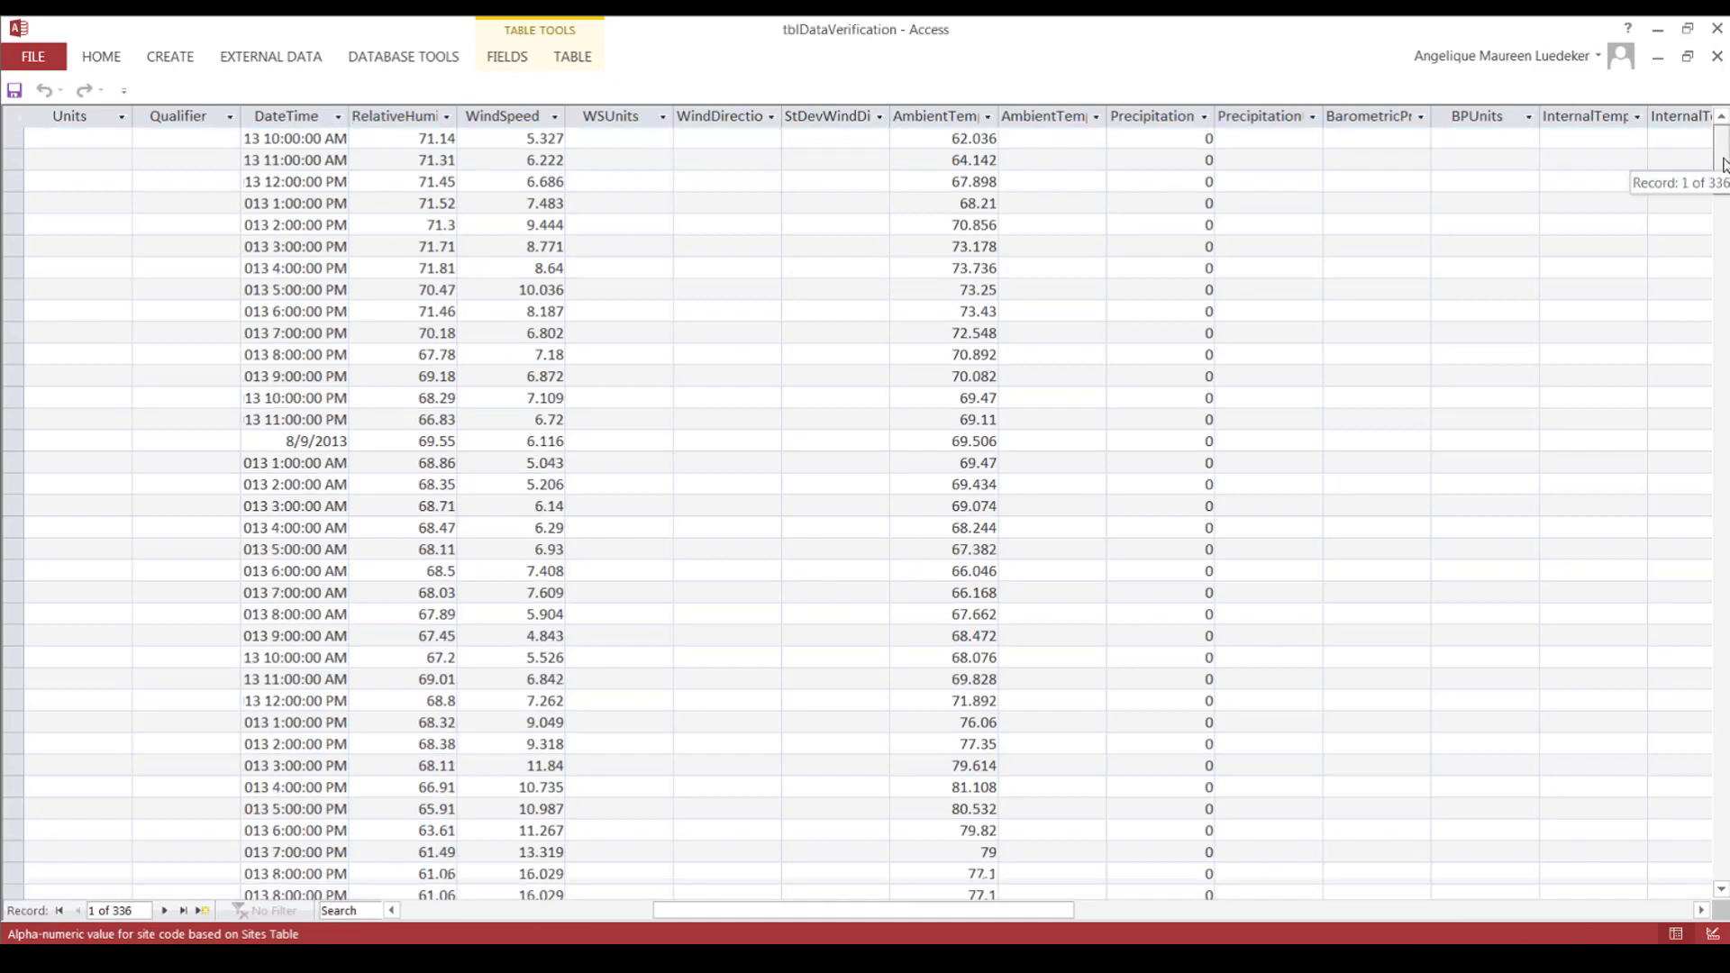
pyautogui.scroll(-20, 1722, 180)
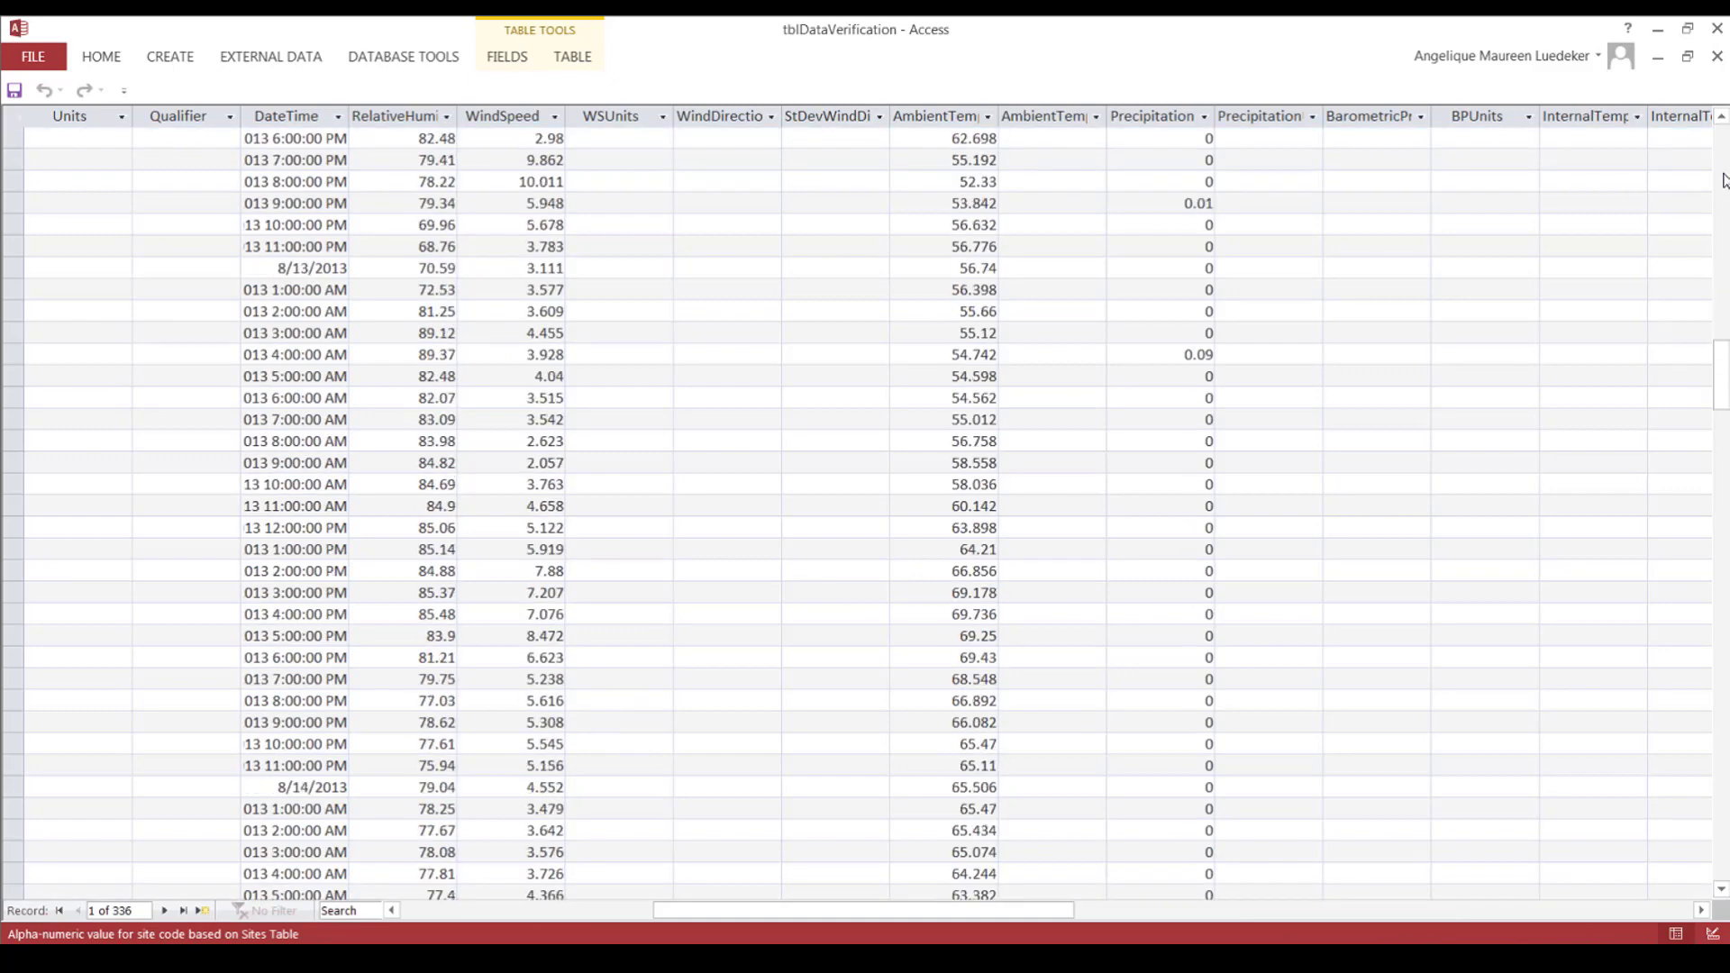
pyautogui.scroll(-10, 1723, 180)
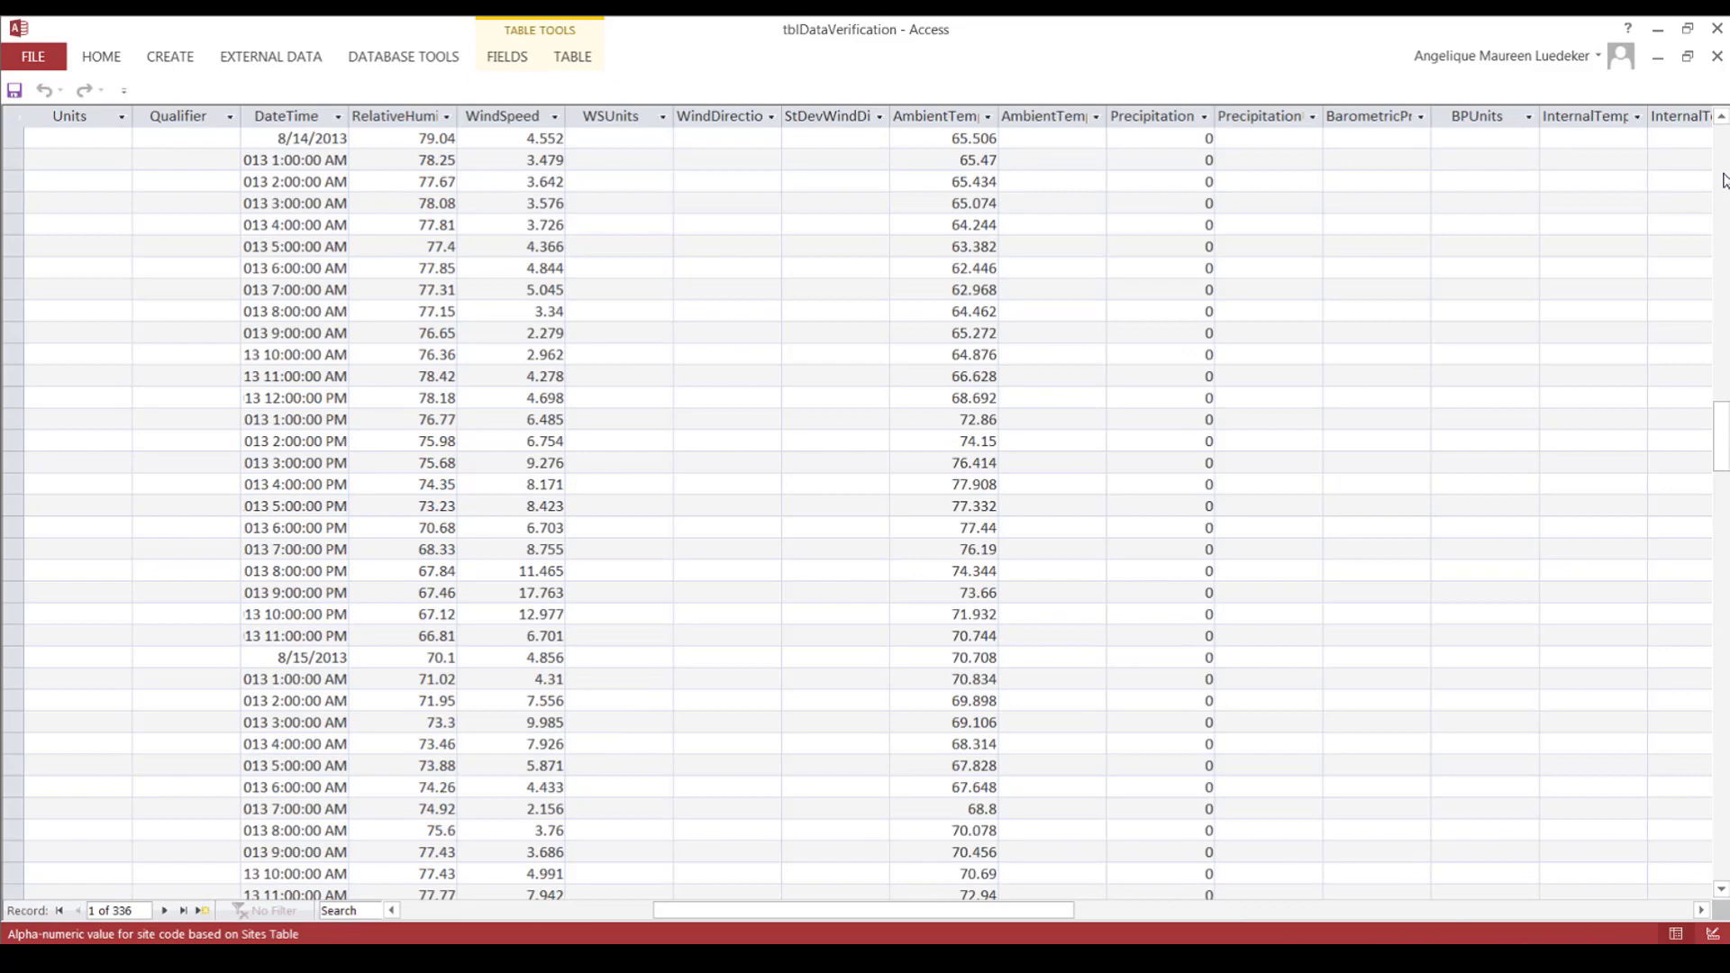
pyautogui.scroll(-5, 1722, 180)
pyautogui.scroll(-19, 1723, 180)
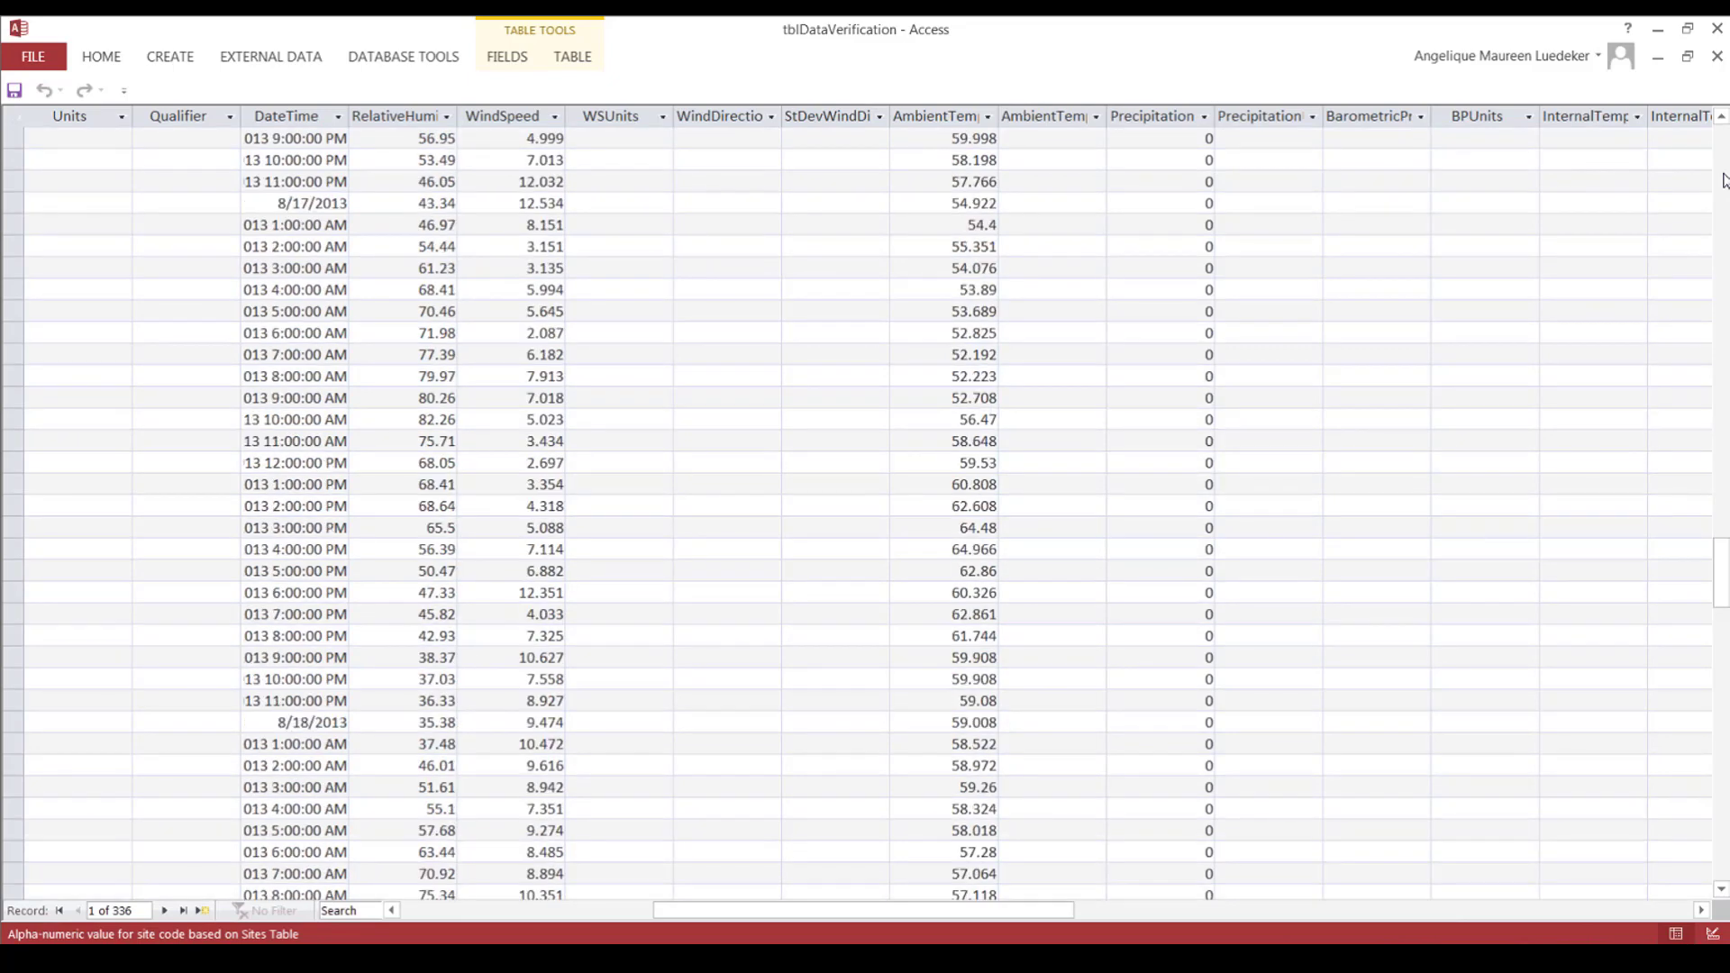
pyautogui.scroll(-13, 1723, 180)
pyautogui.scroll(-12, 1722, 181)
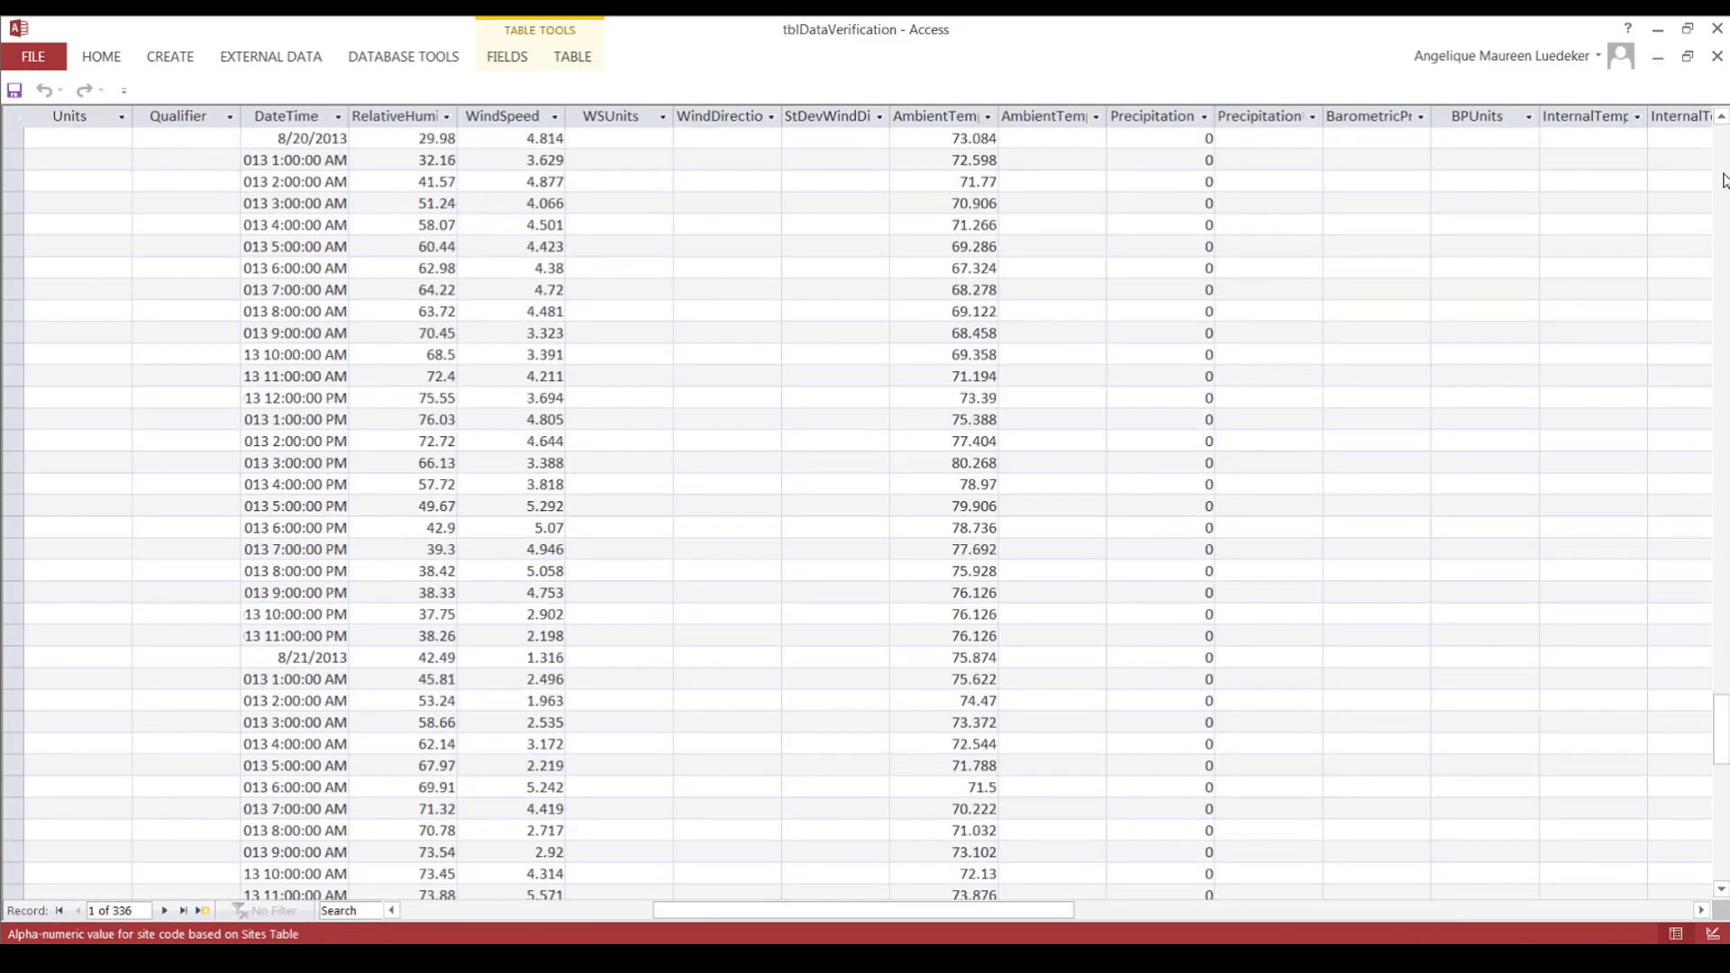
pyautogui.scroll(-9, 1723, 180)
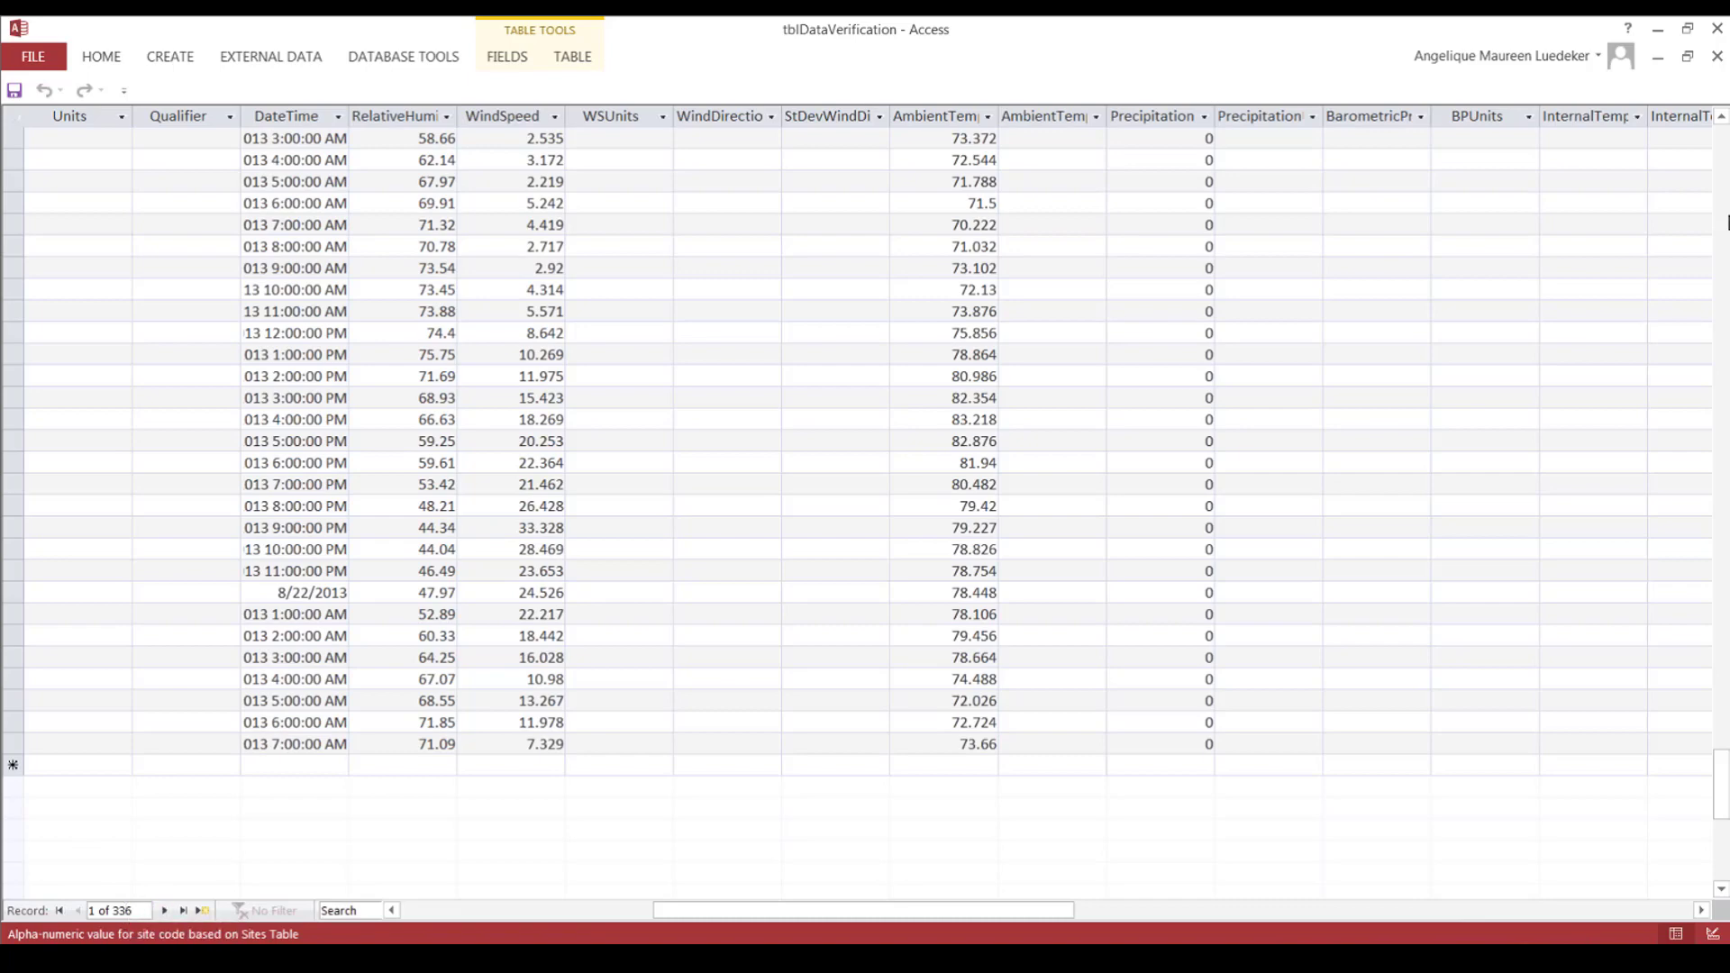
pyautogui.scroll(3, 1727, 223)
pyautogui.scroll(5, 1727, 222)
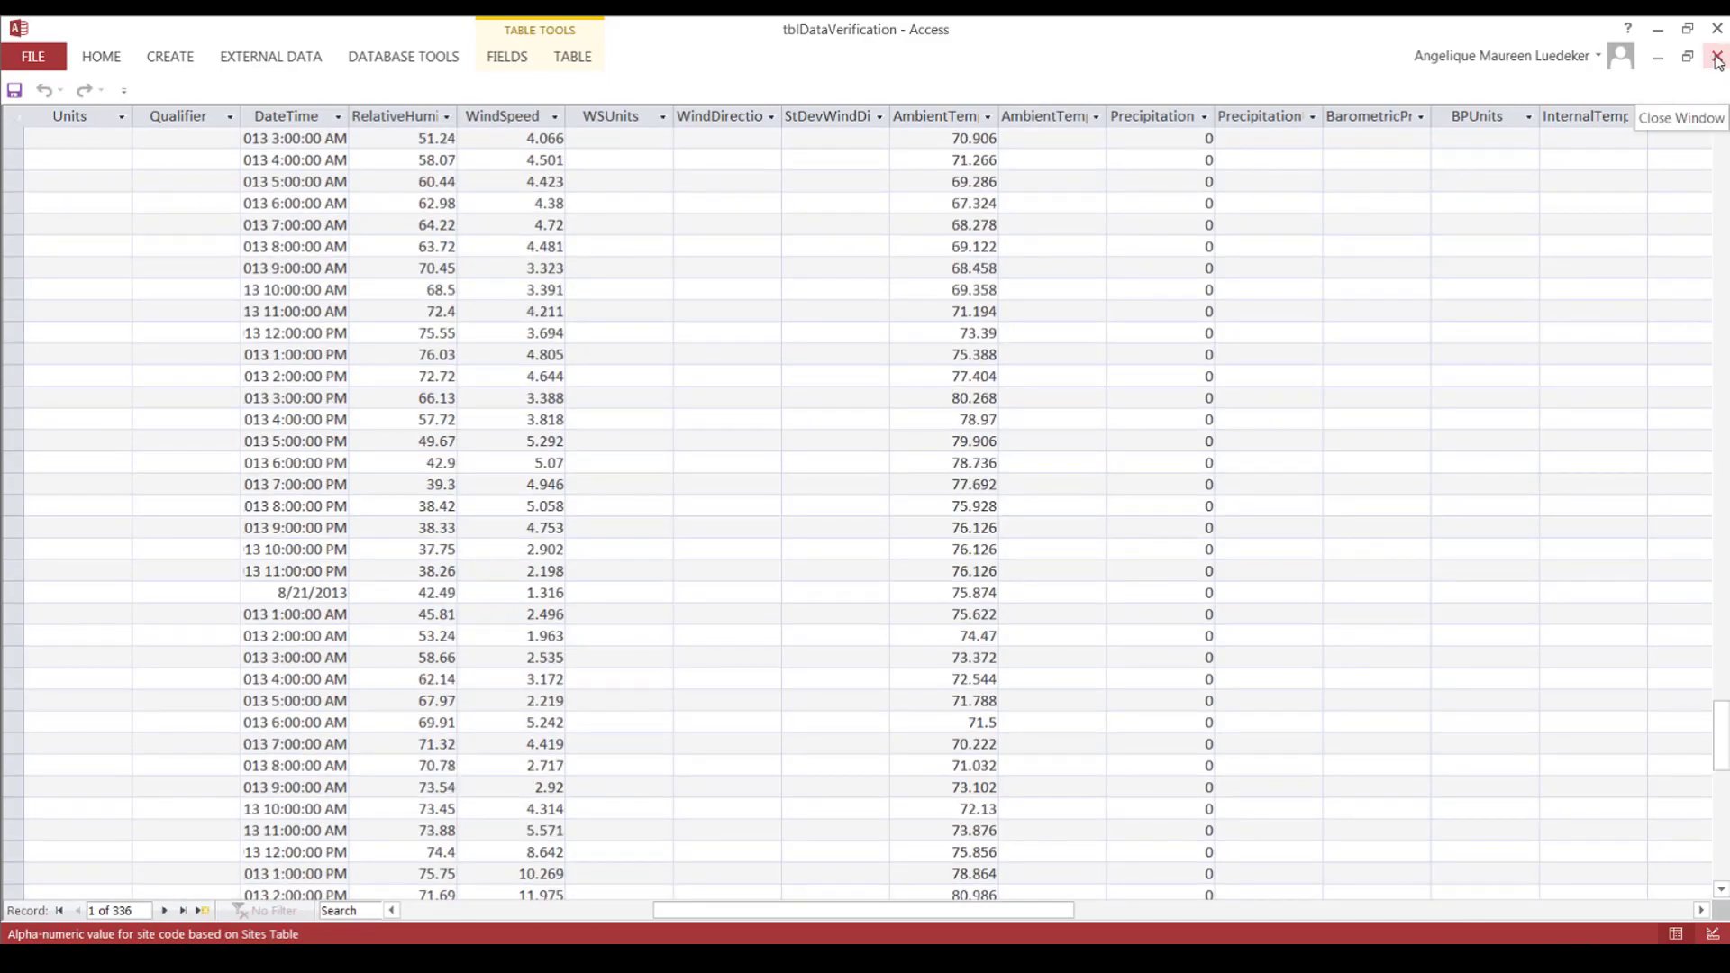
pyautogui.click(1720, 61)
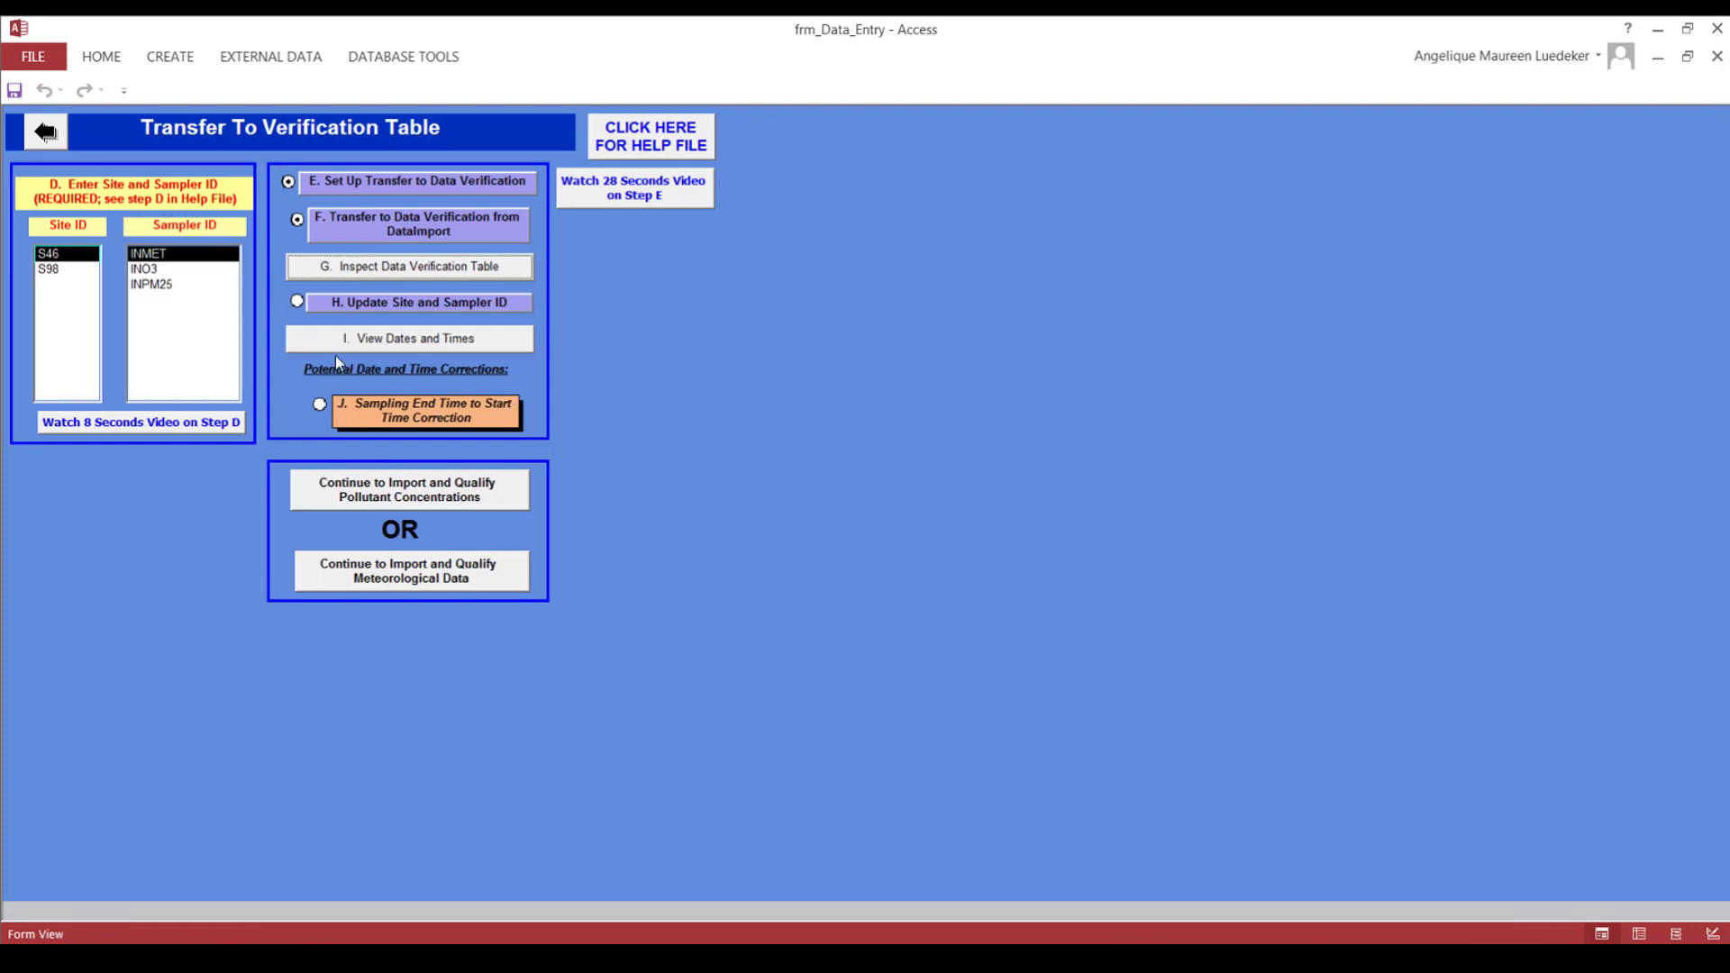
# Step: Run the Site and Sampler ID update for site S46 and sampler INMET on the data verification records
pyautogui.click(382, 305)
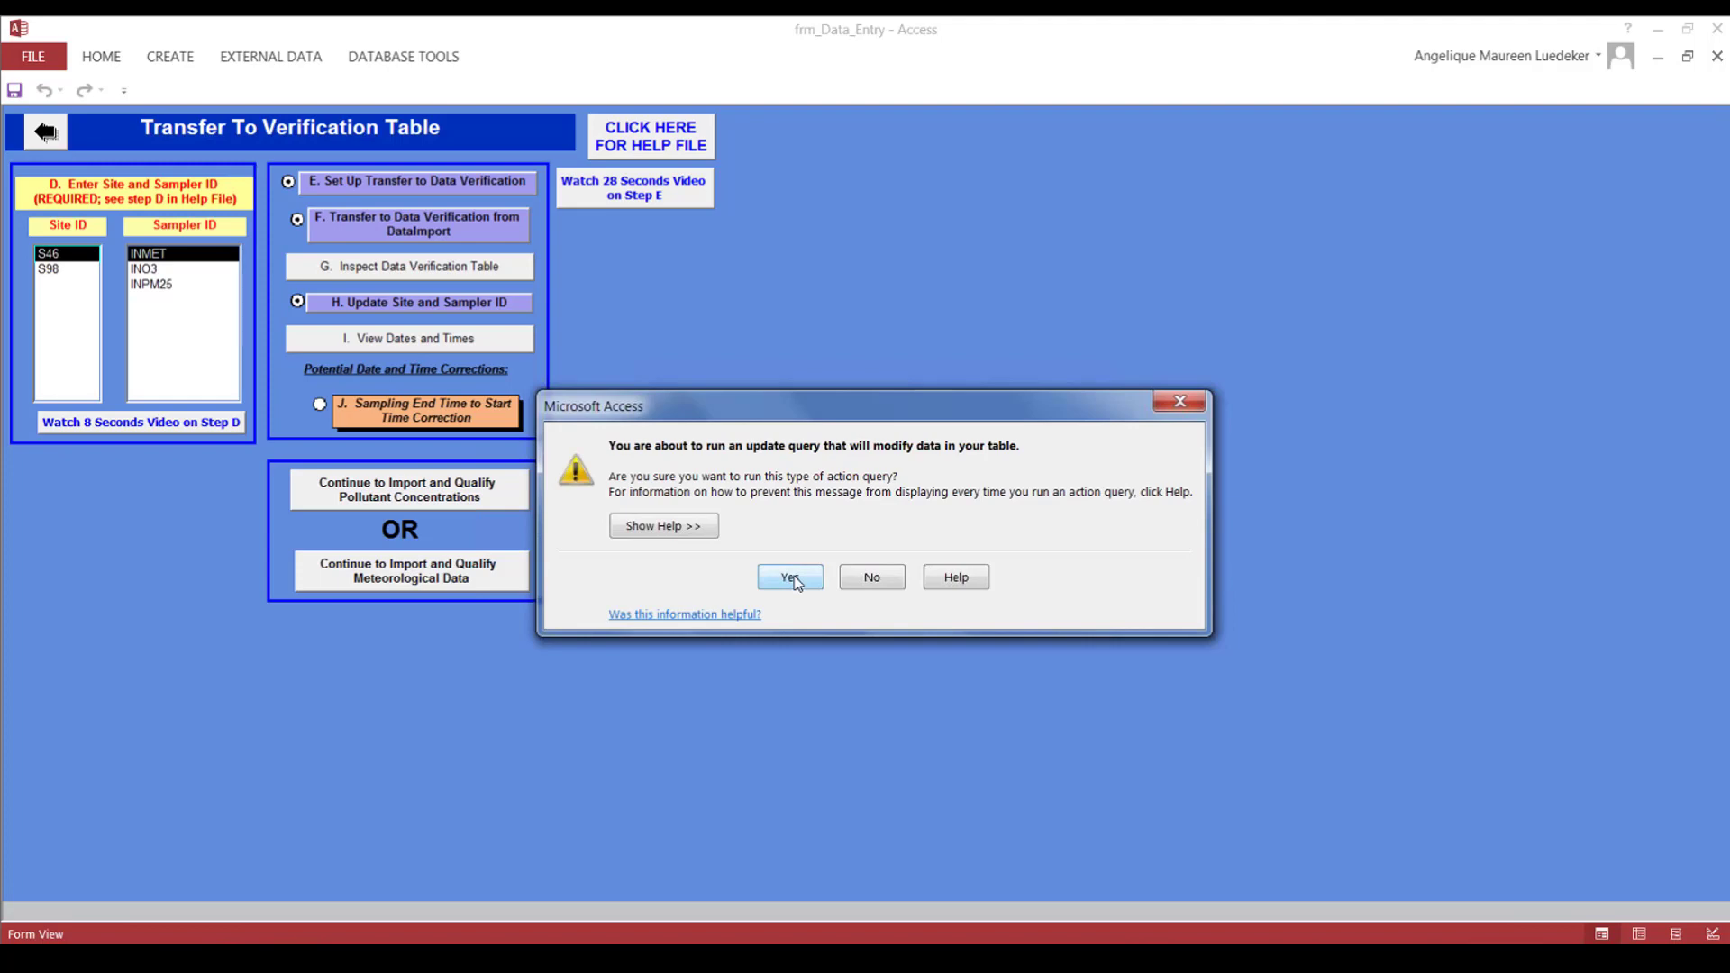
pyautogui.click(792, 578)
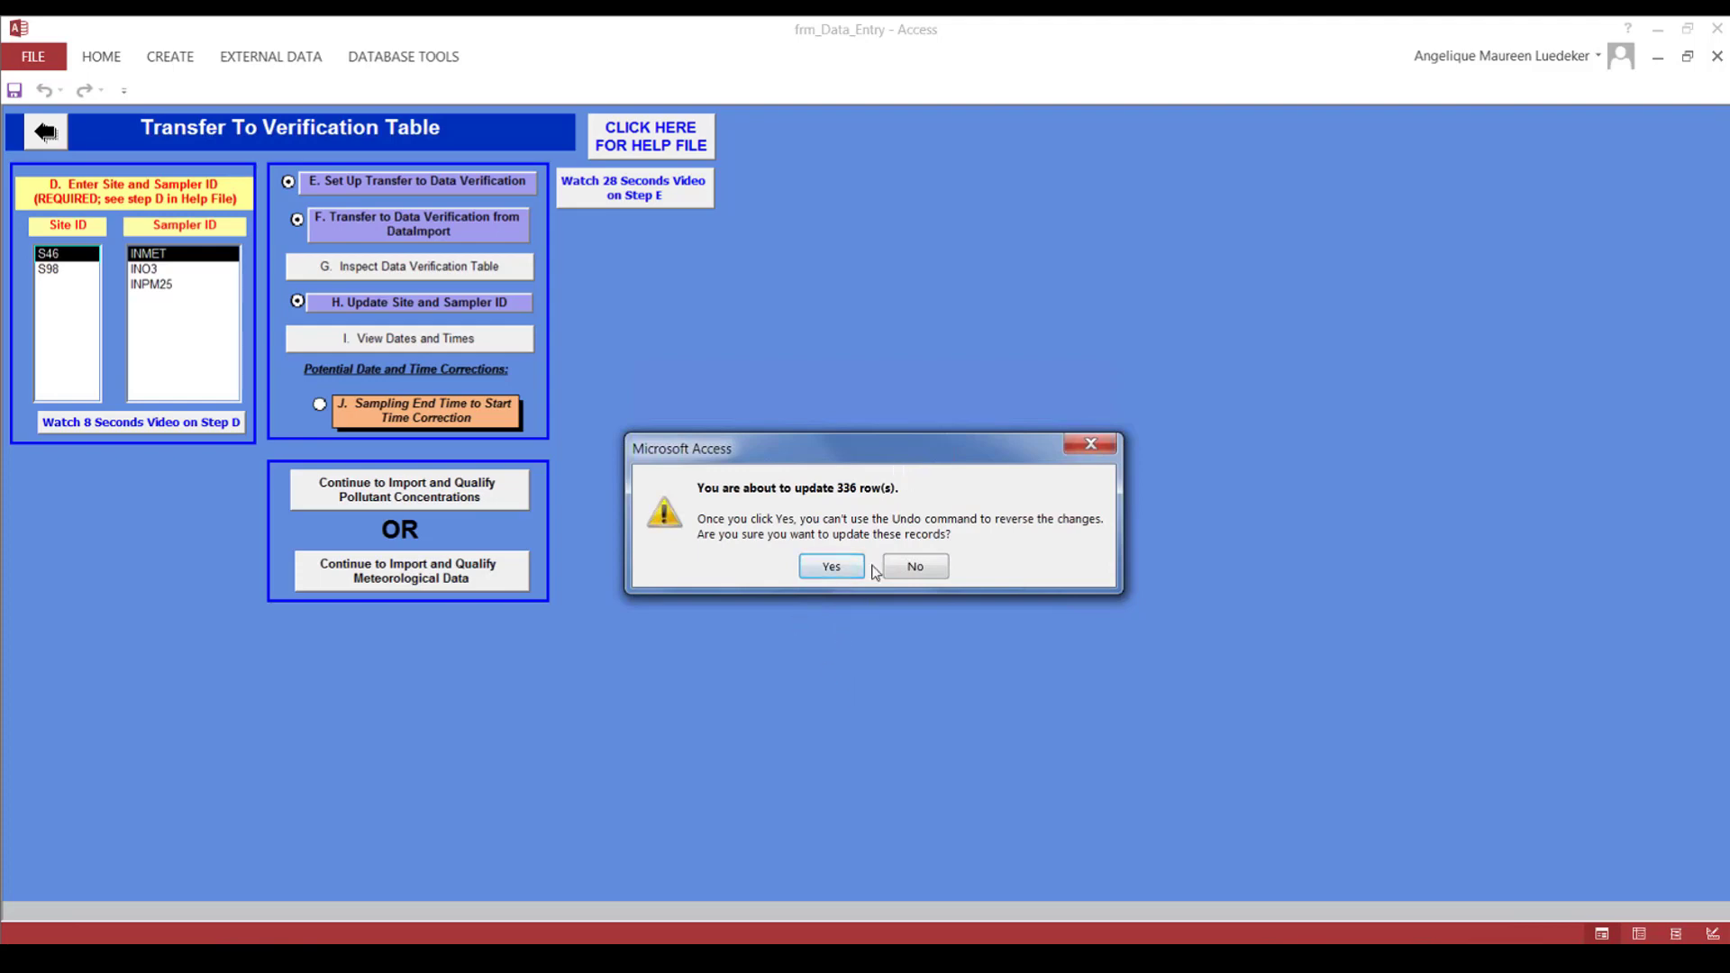
pyautogui.click(831, 567)
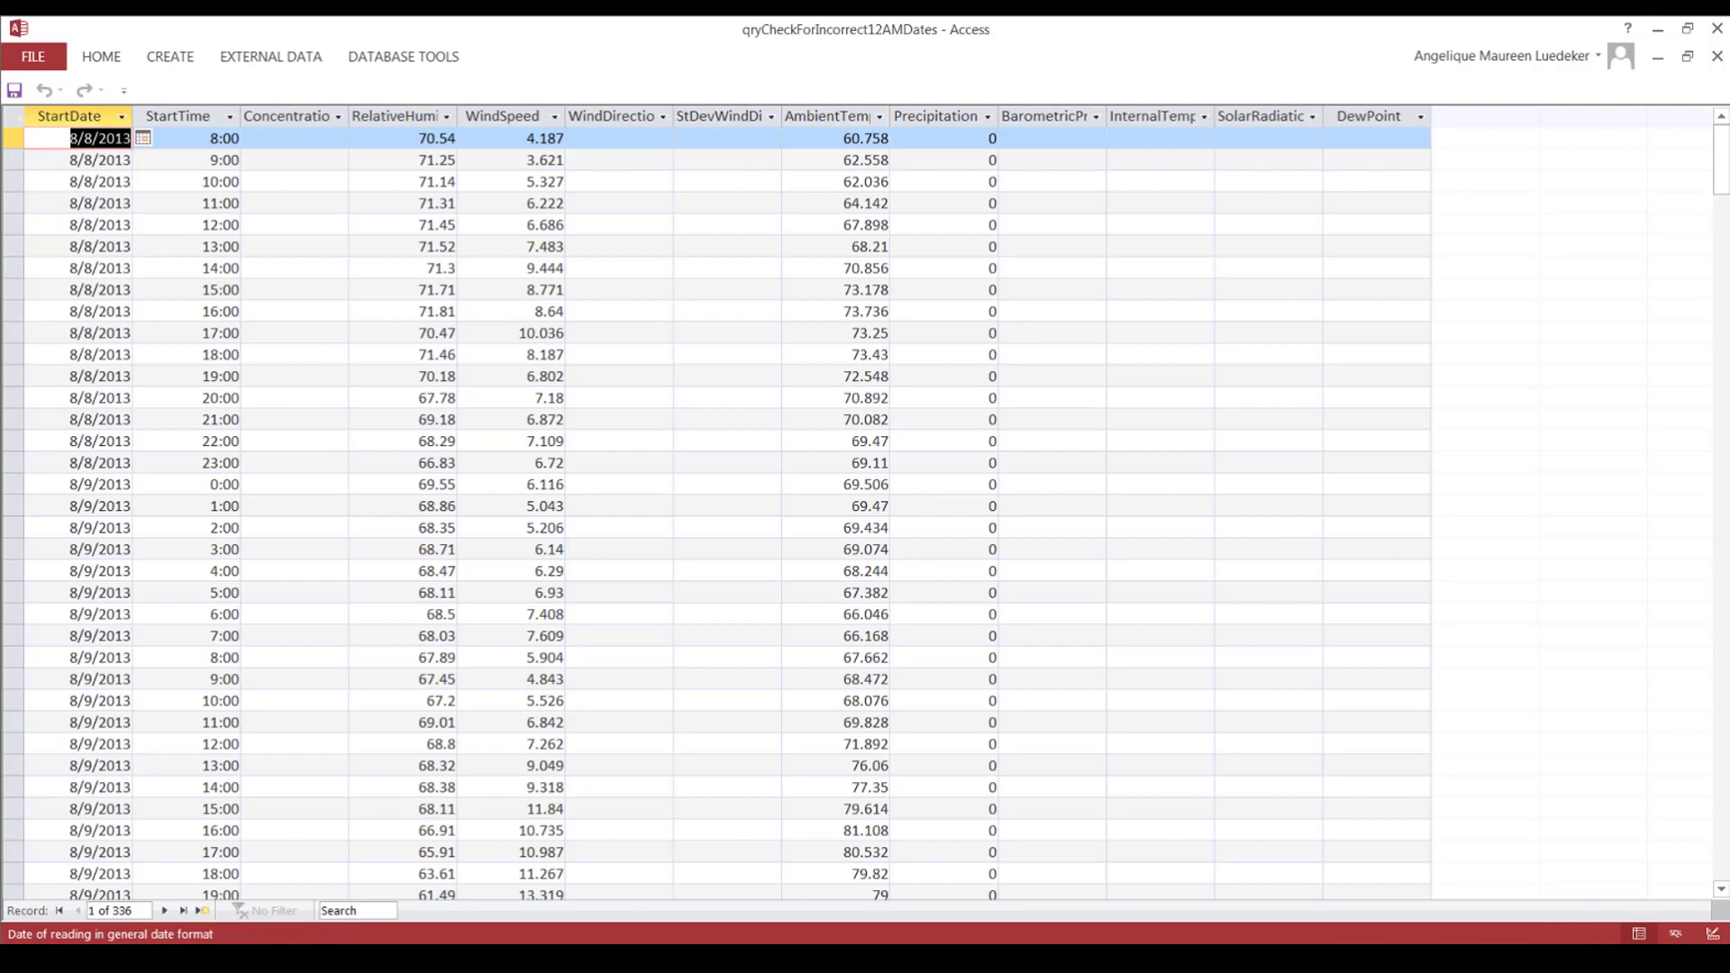
# Step: Examine the start dates and times of the verification records through to the last row, checking the midnight dates
pyautogui.scroll(-2, 717, 509)
pyautogui.scroll(-6, 717, 509)
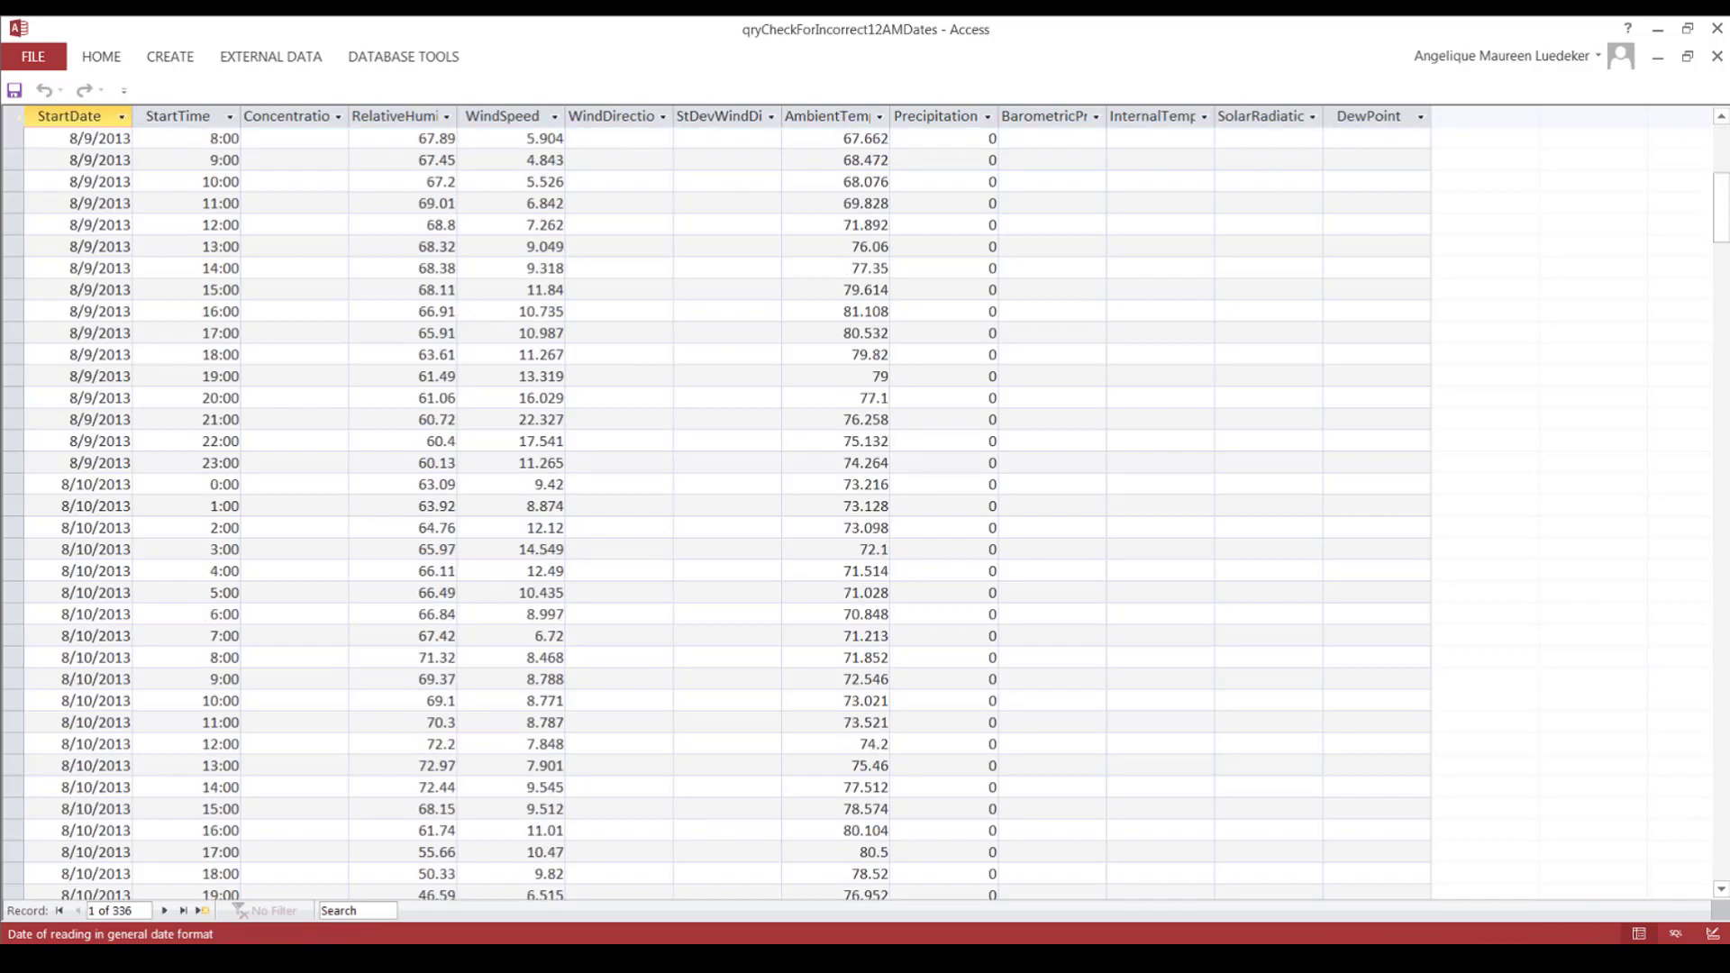
pyautogui.scroll(-10, 717, 509)
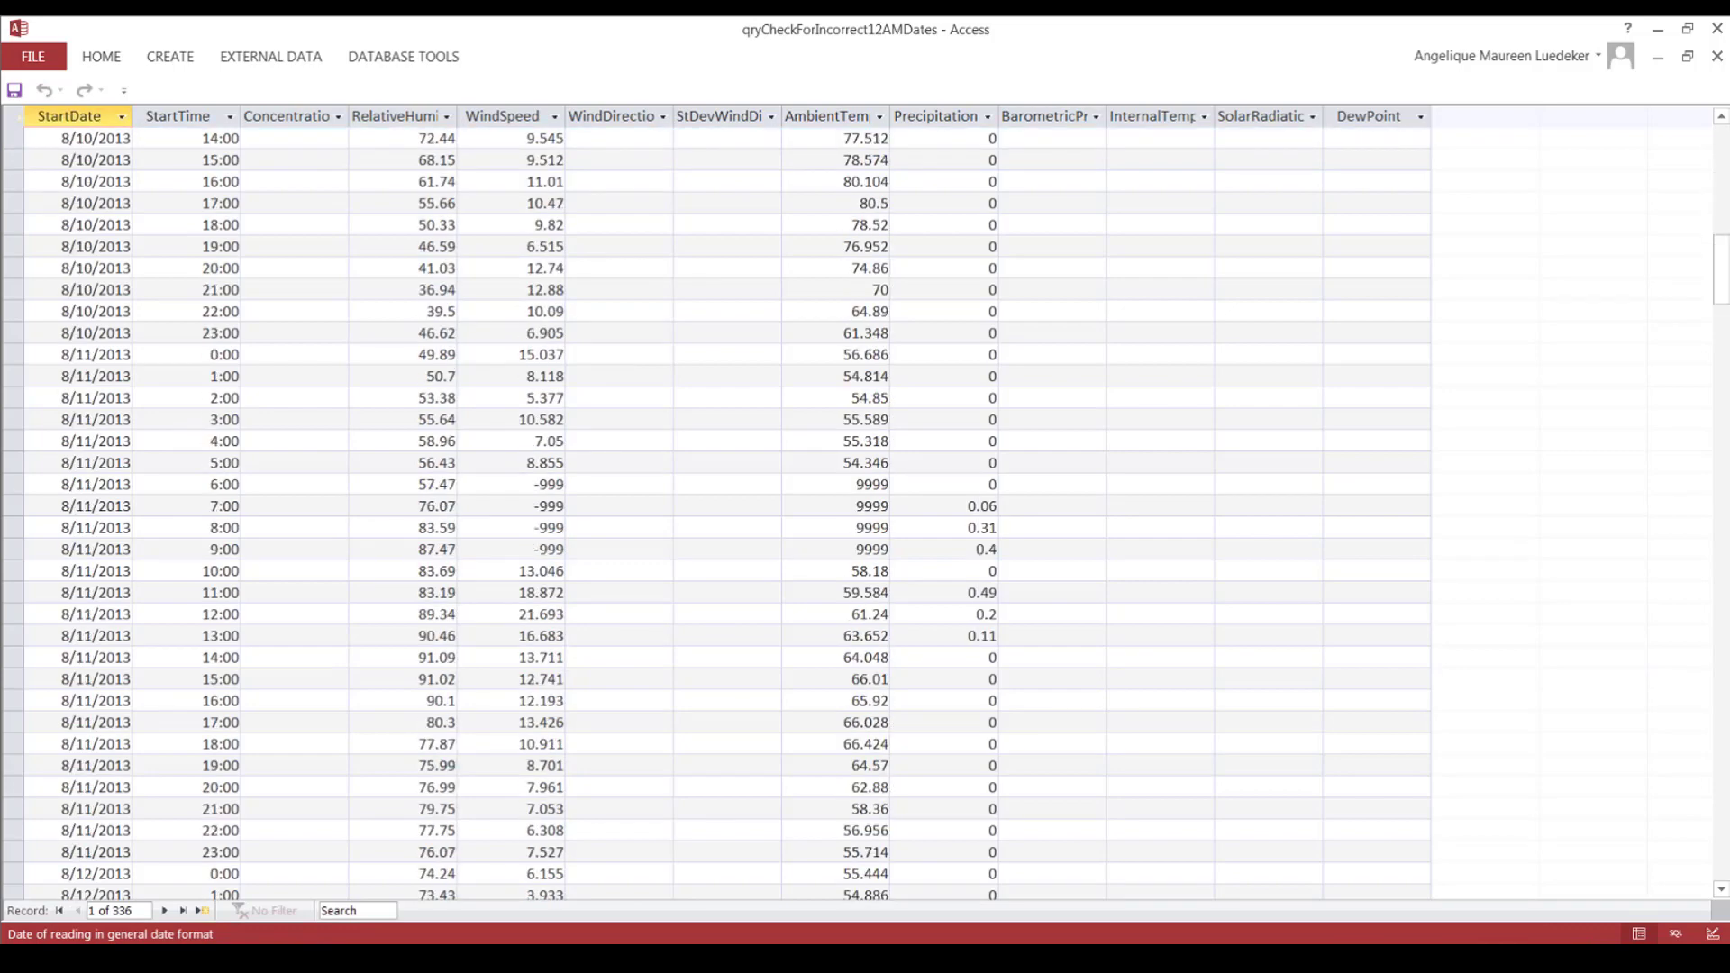
pyautogui.scroll(-12, 717, 509)
pyautogui.scroll(-20, 718, 510)
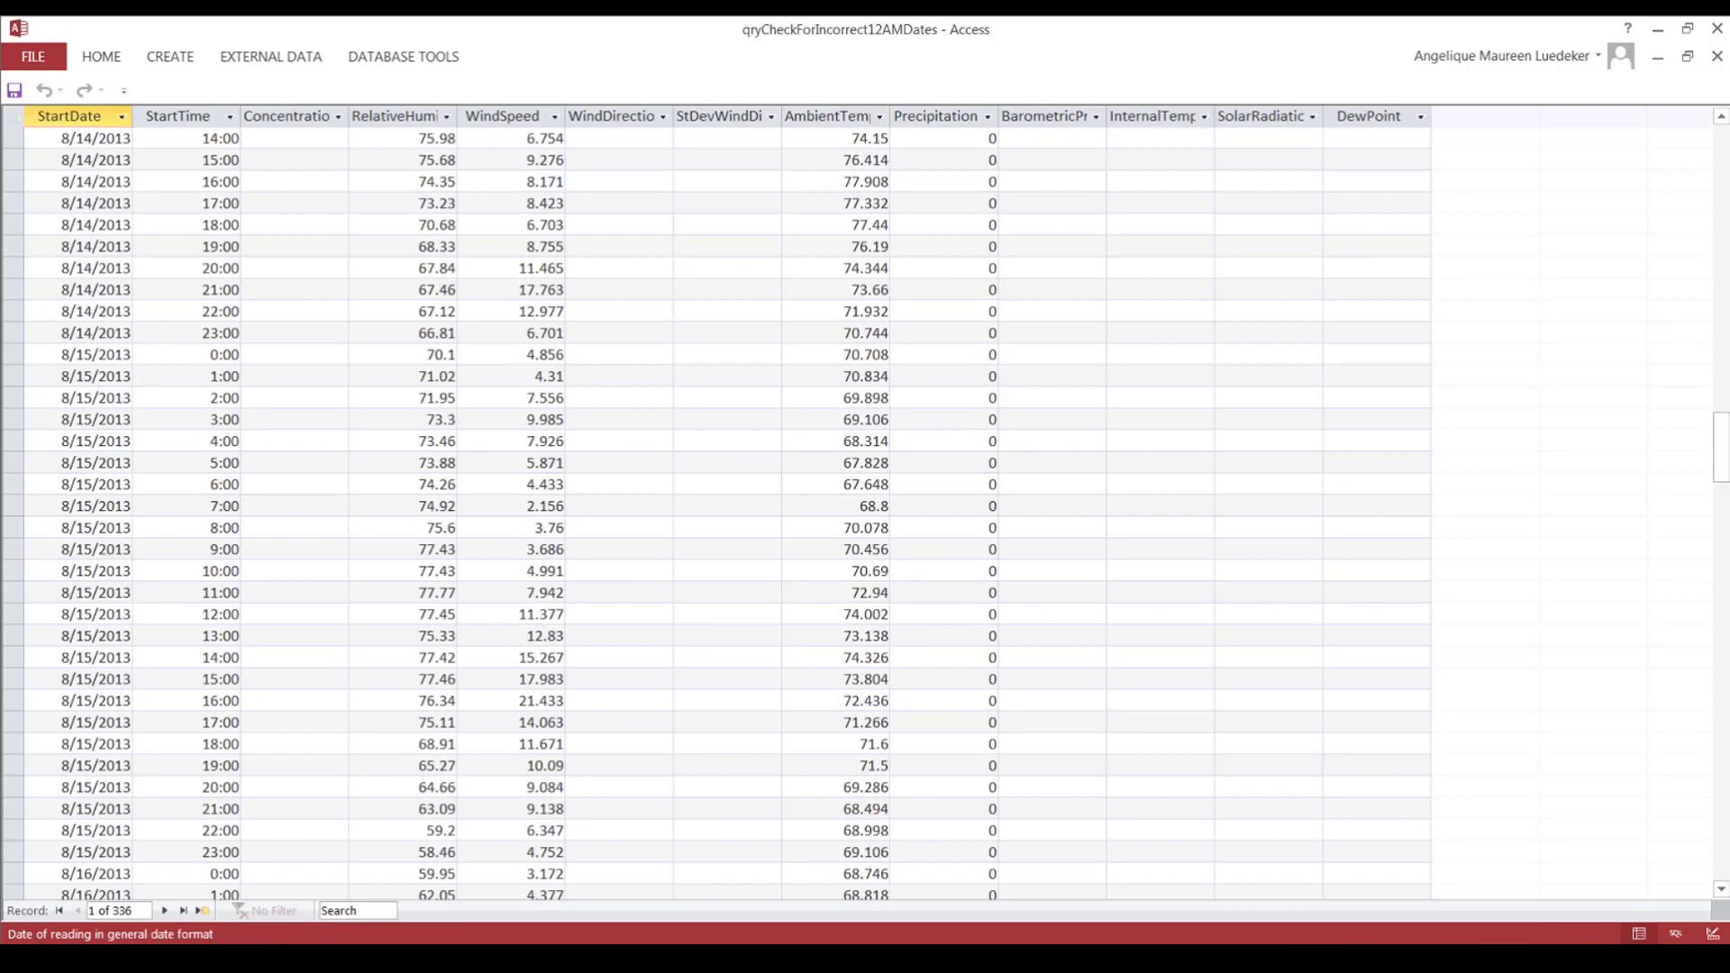
pyautogui.scroll(-12, 717, 509)
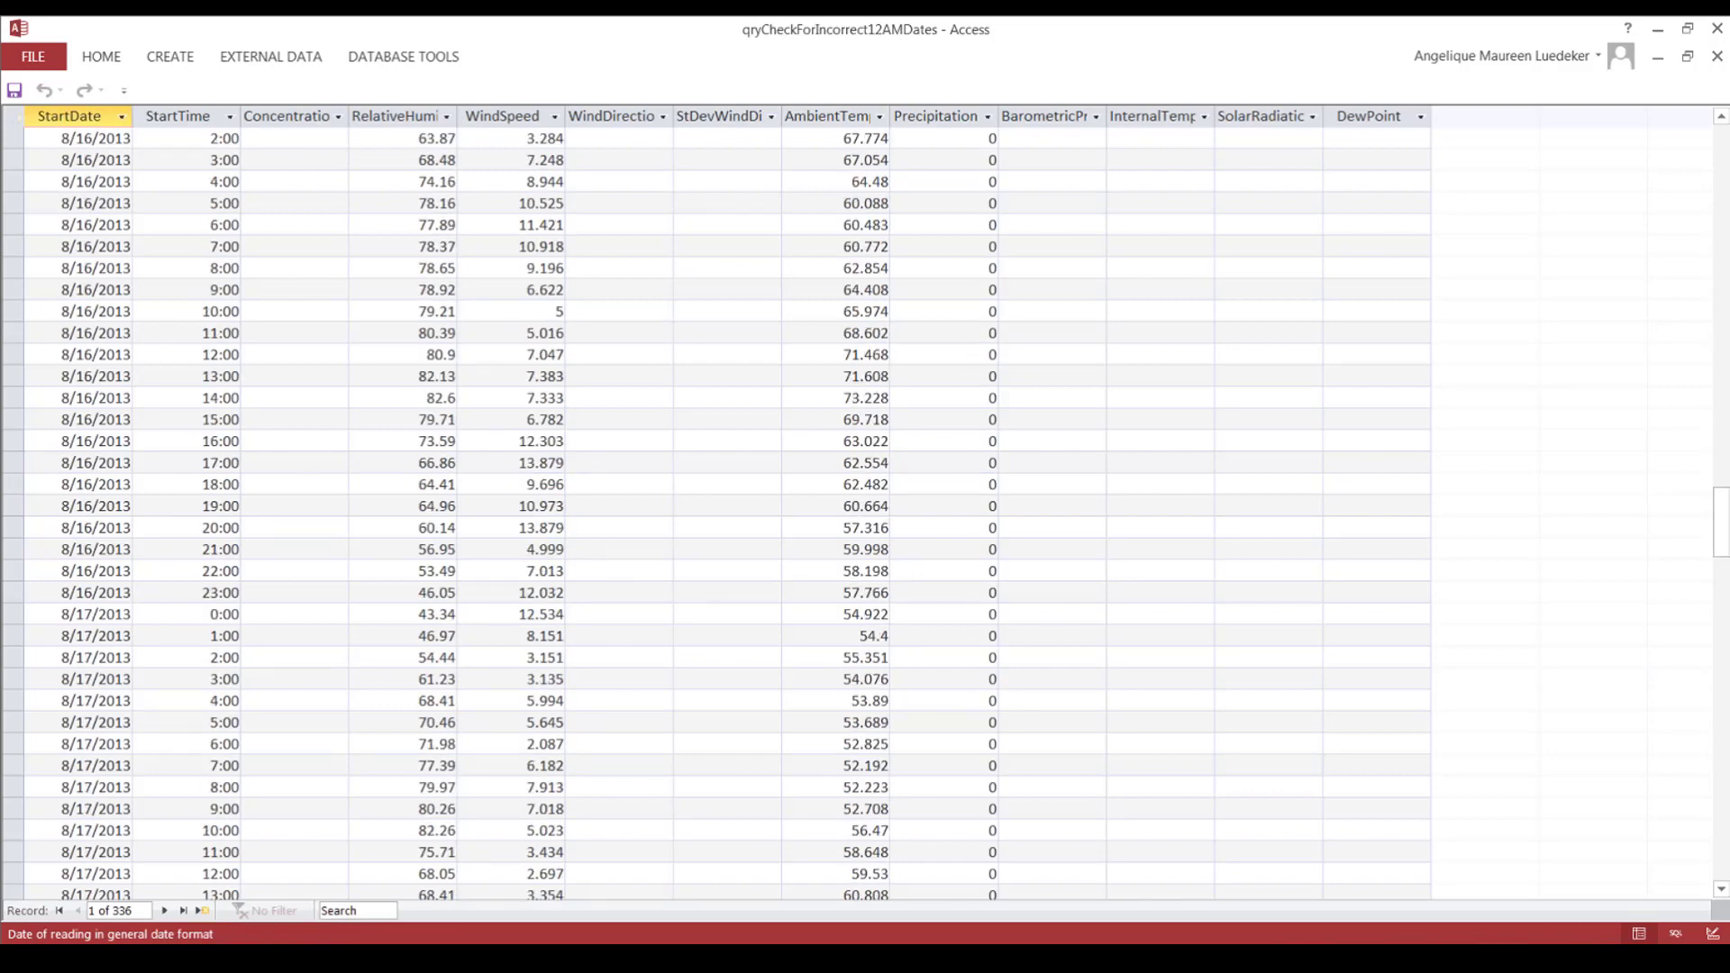
pyautogui.scroll(-20, 718, 509)
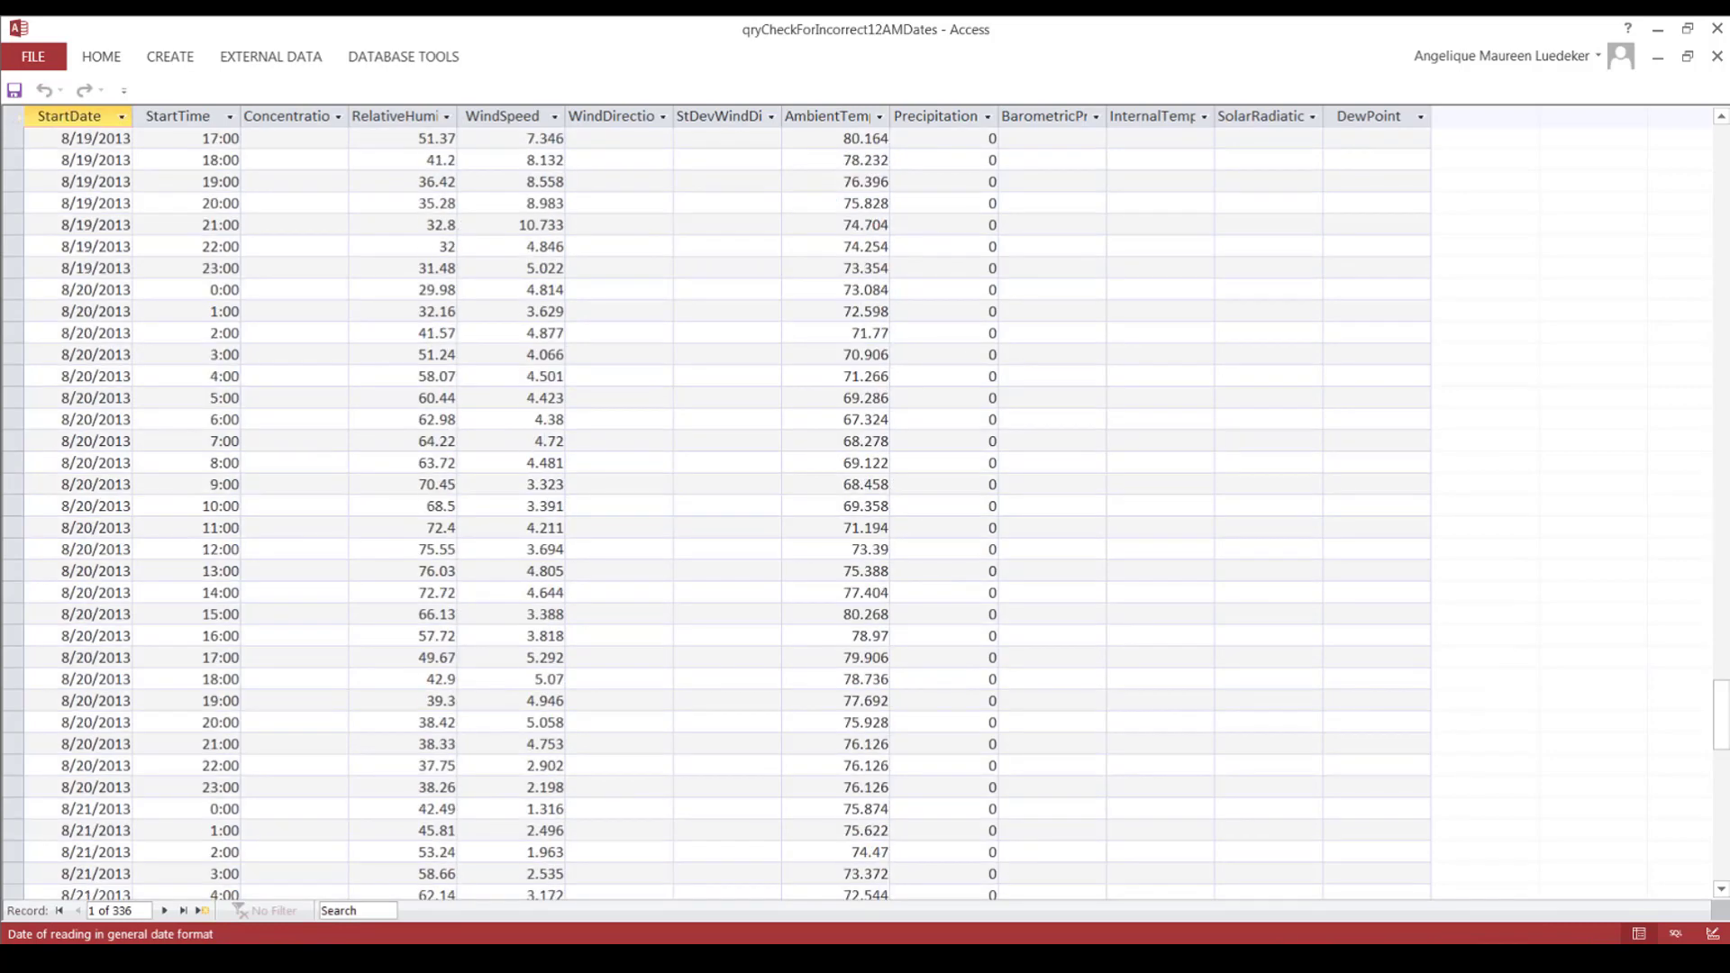
pyautogui.scroll(-11, 717, 510)
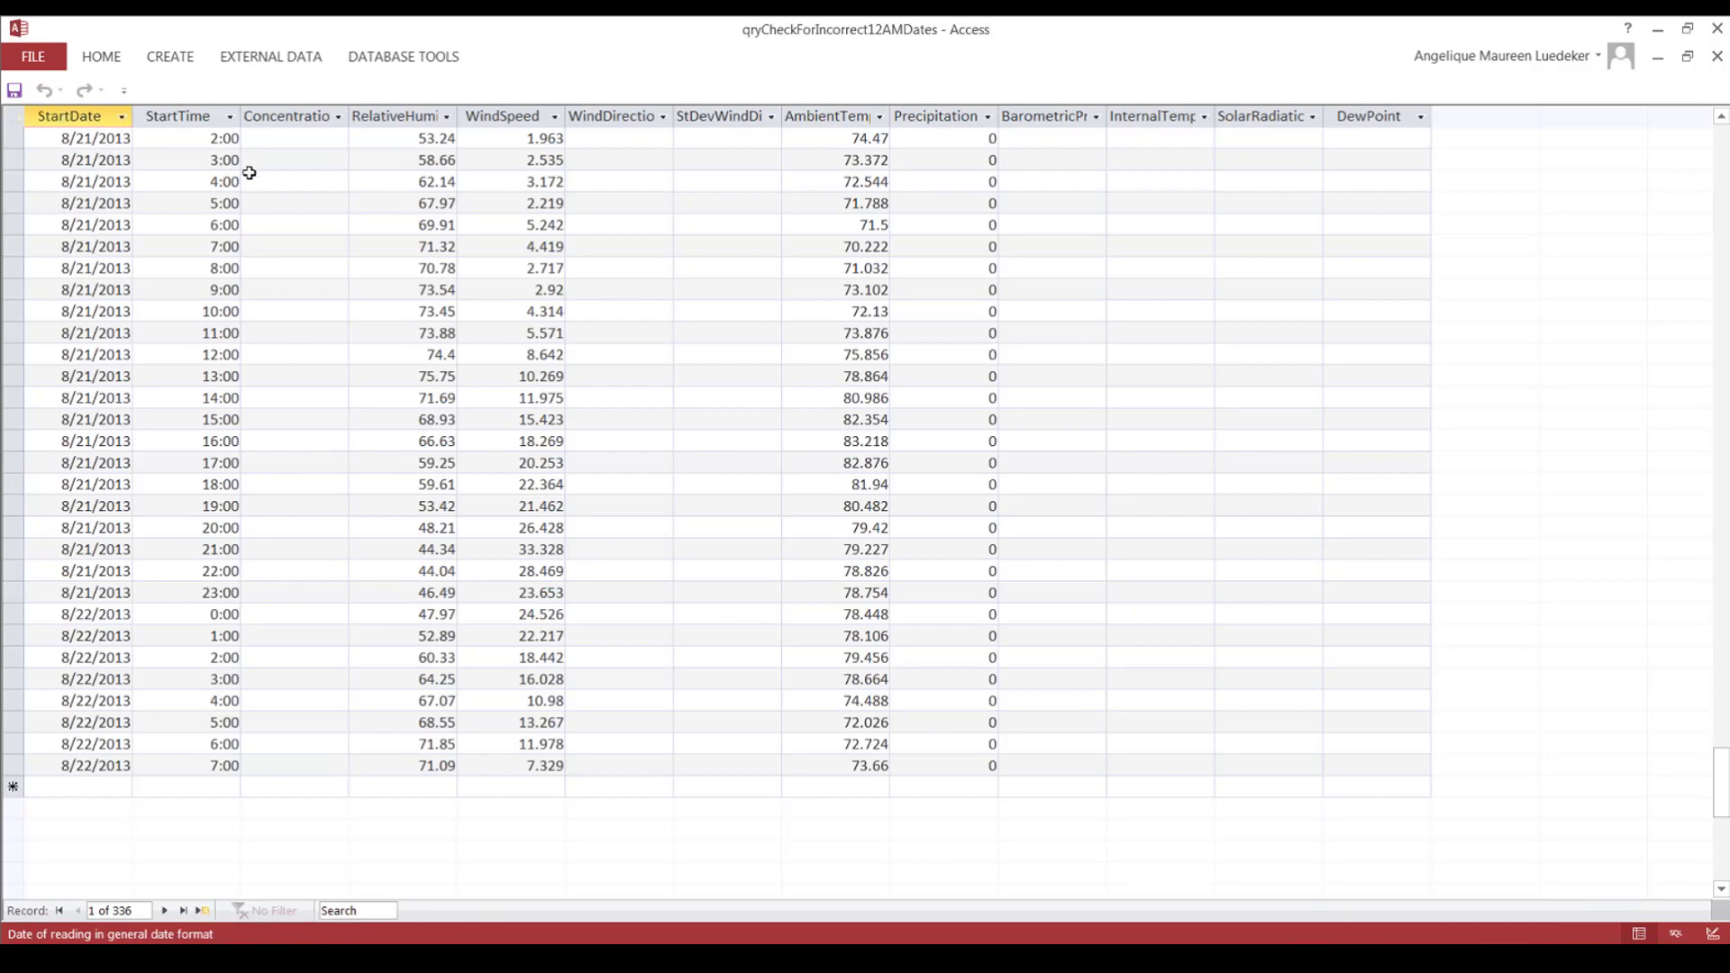
# Step: Continue to qualifying meteorological data and update the met units to mph for wind speed, in for precipitation and F for ambient temperature
pyautogui.click(1717, 55)
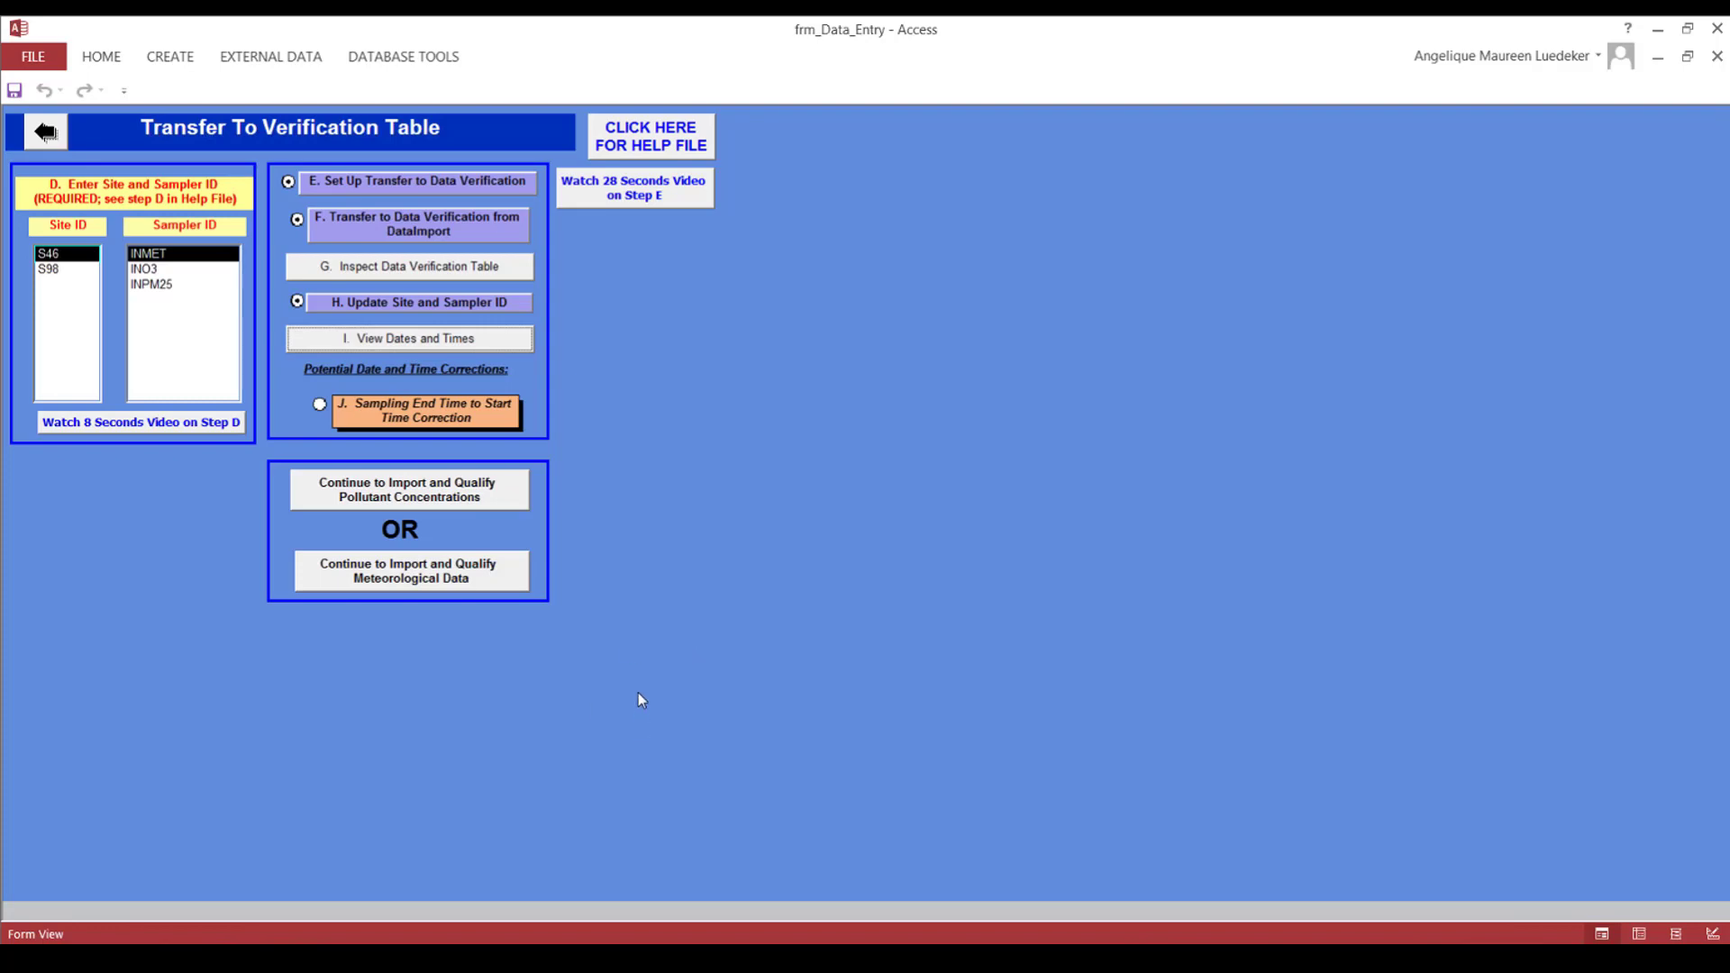
pyautogui.click(512, 576)
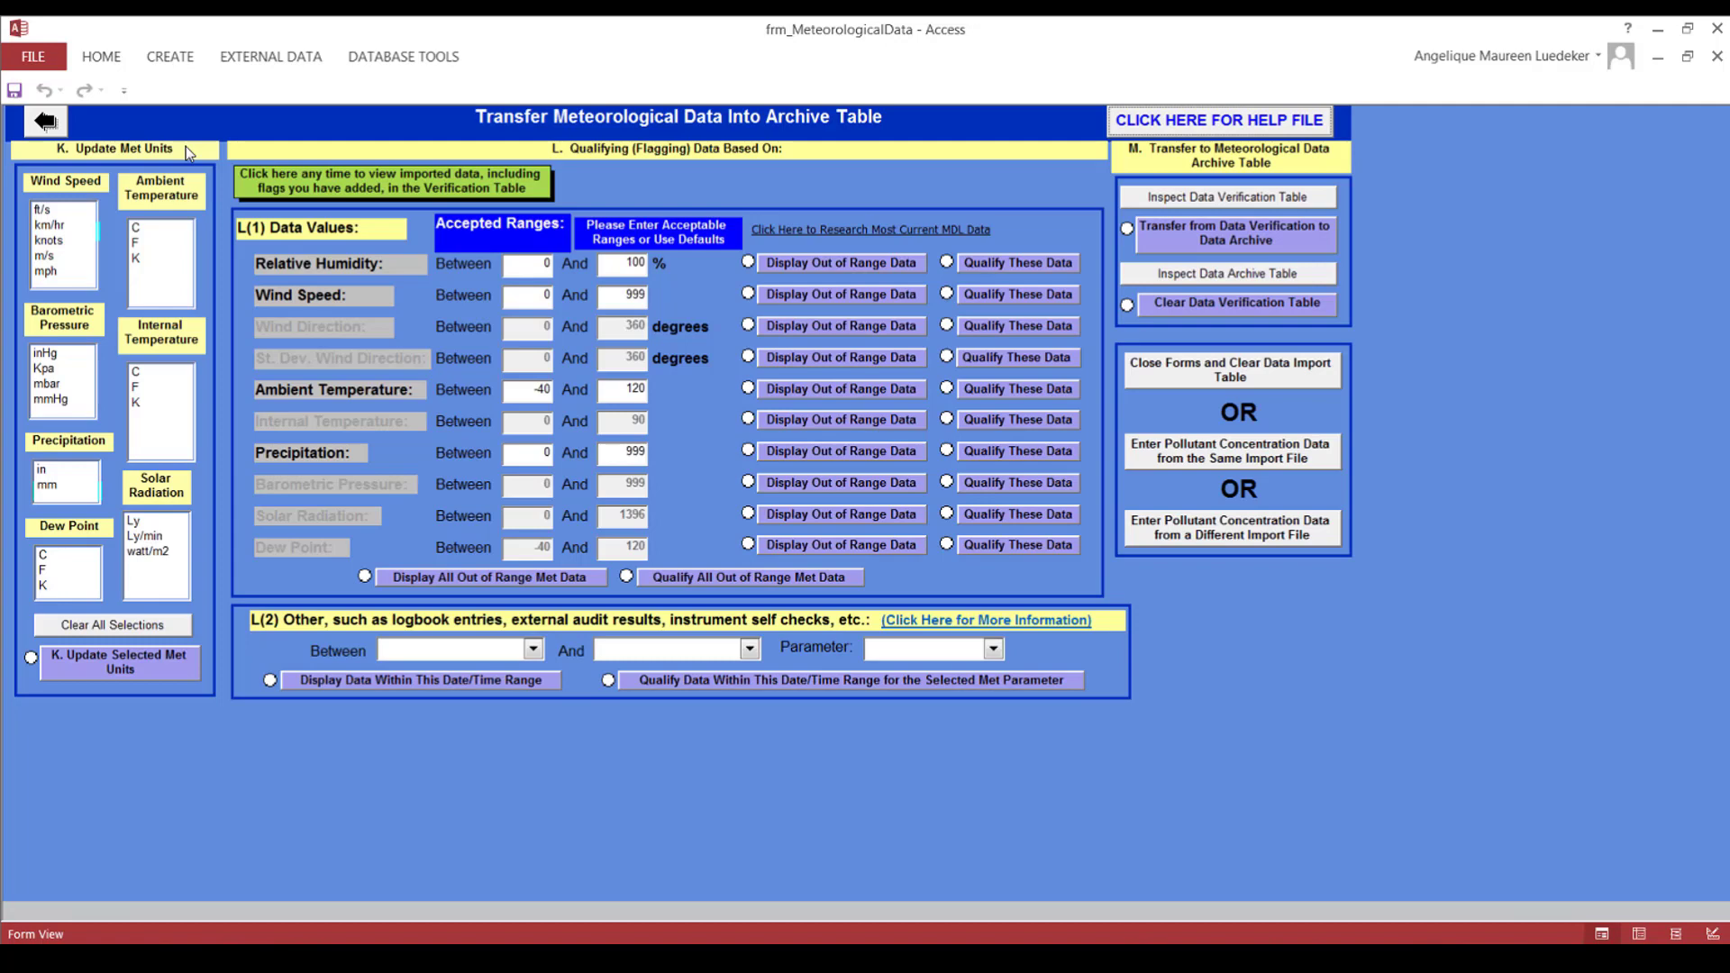
pyautogui.click(53, 271)
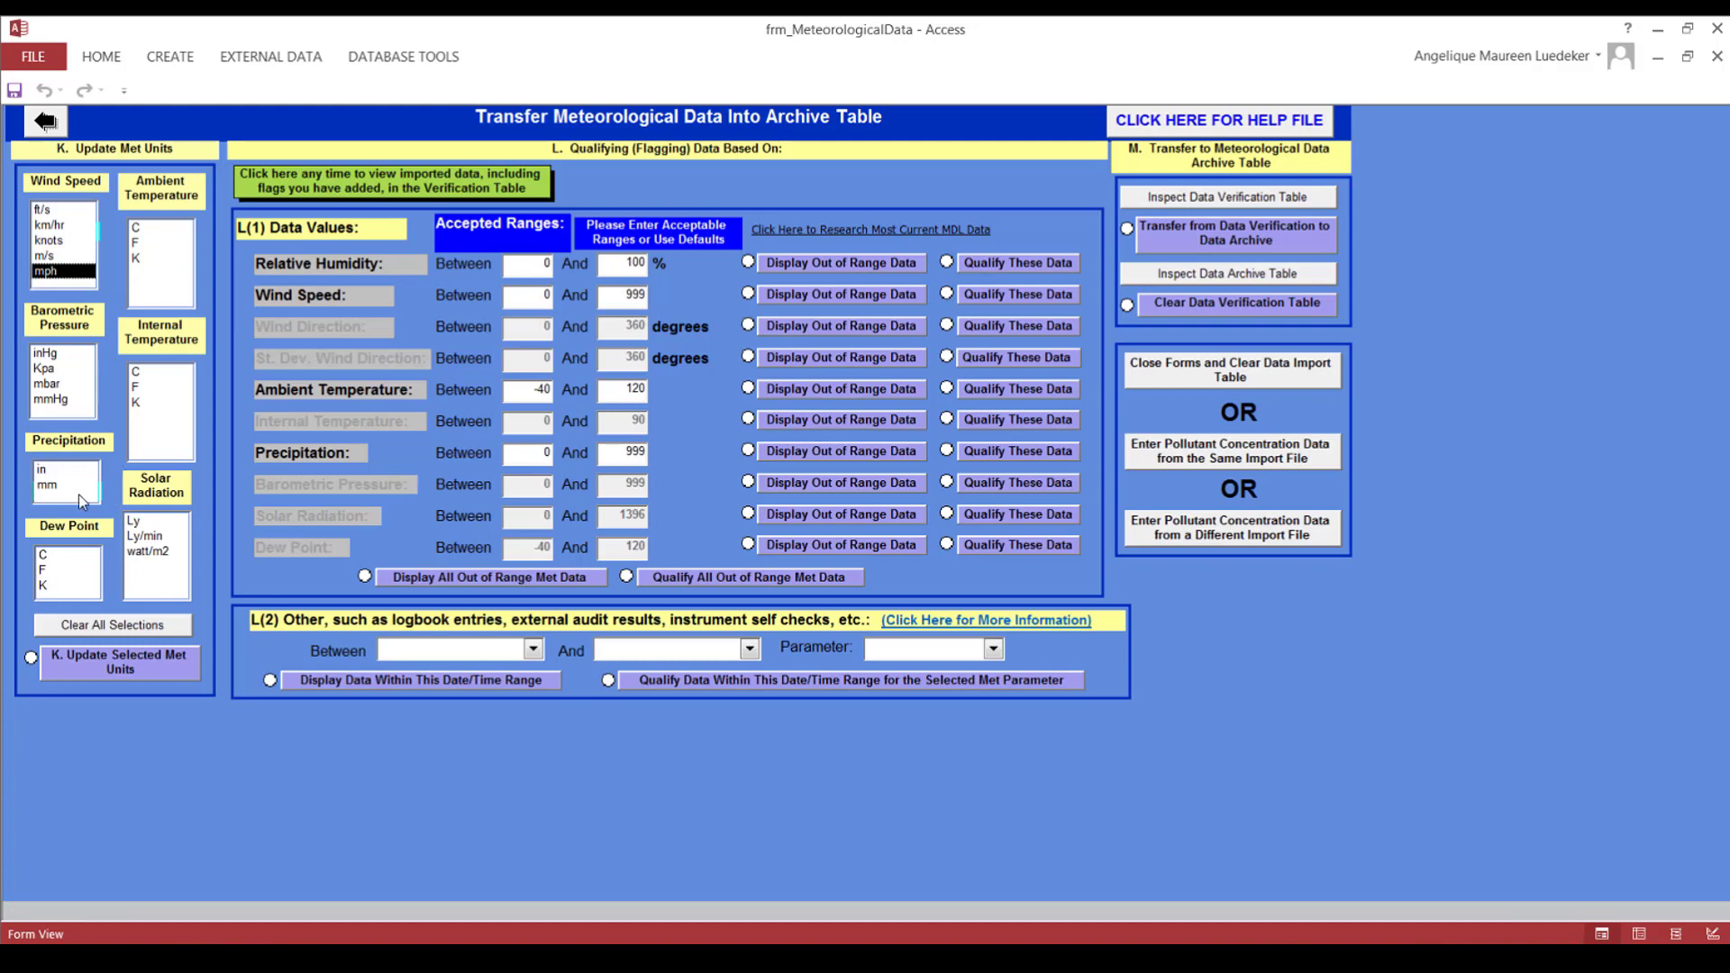
pyautogui.click(57, 470)
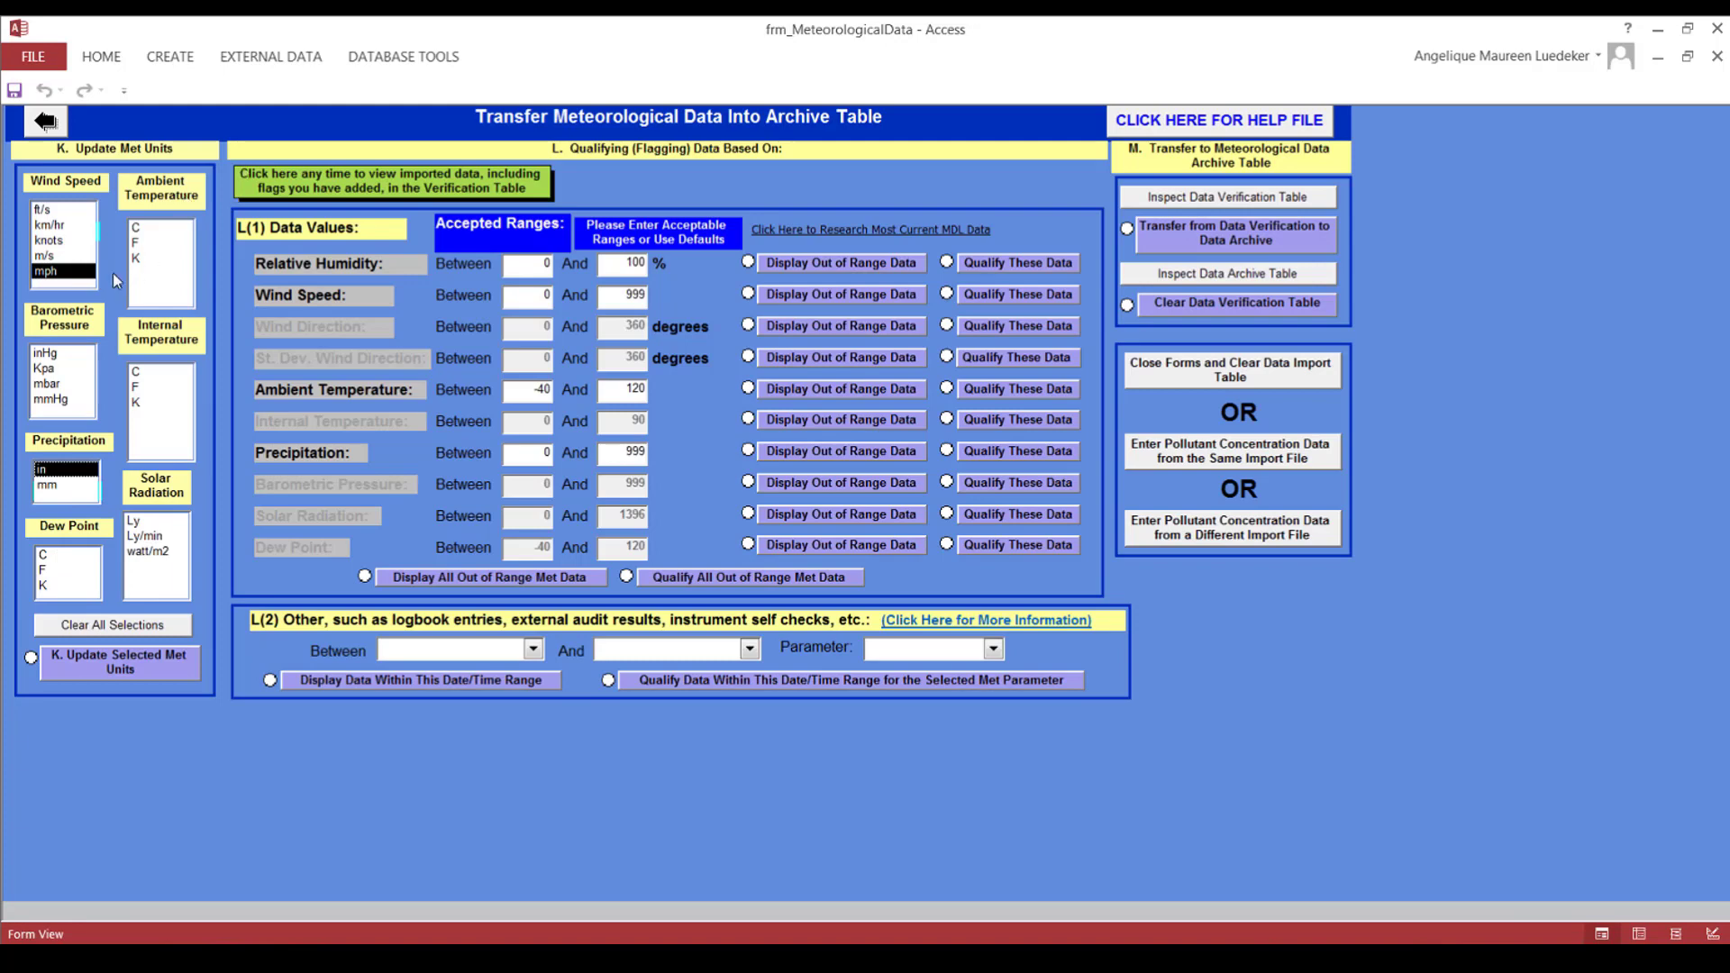
pyautogui.click(149, 243)
pyautogui.click(159, 663)
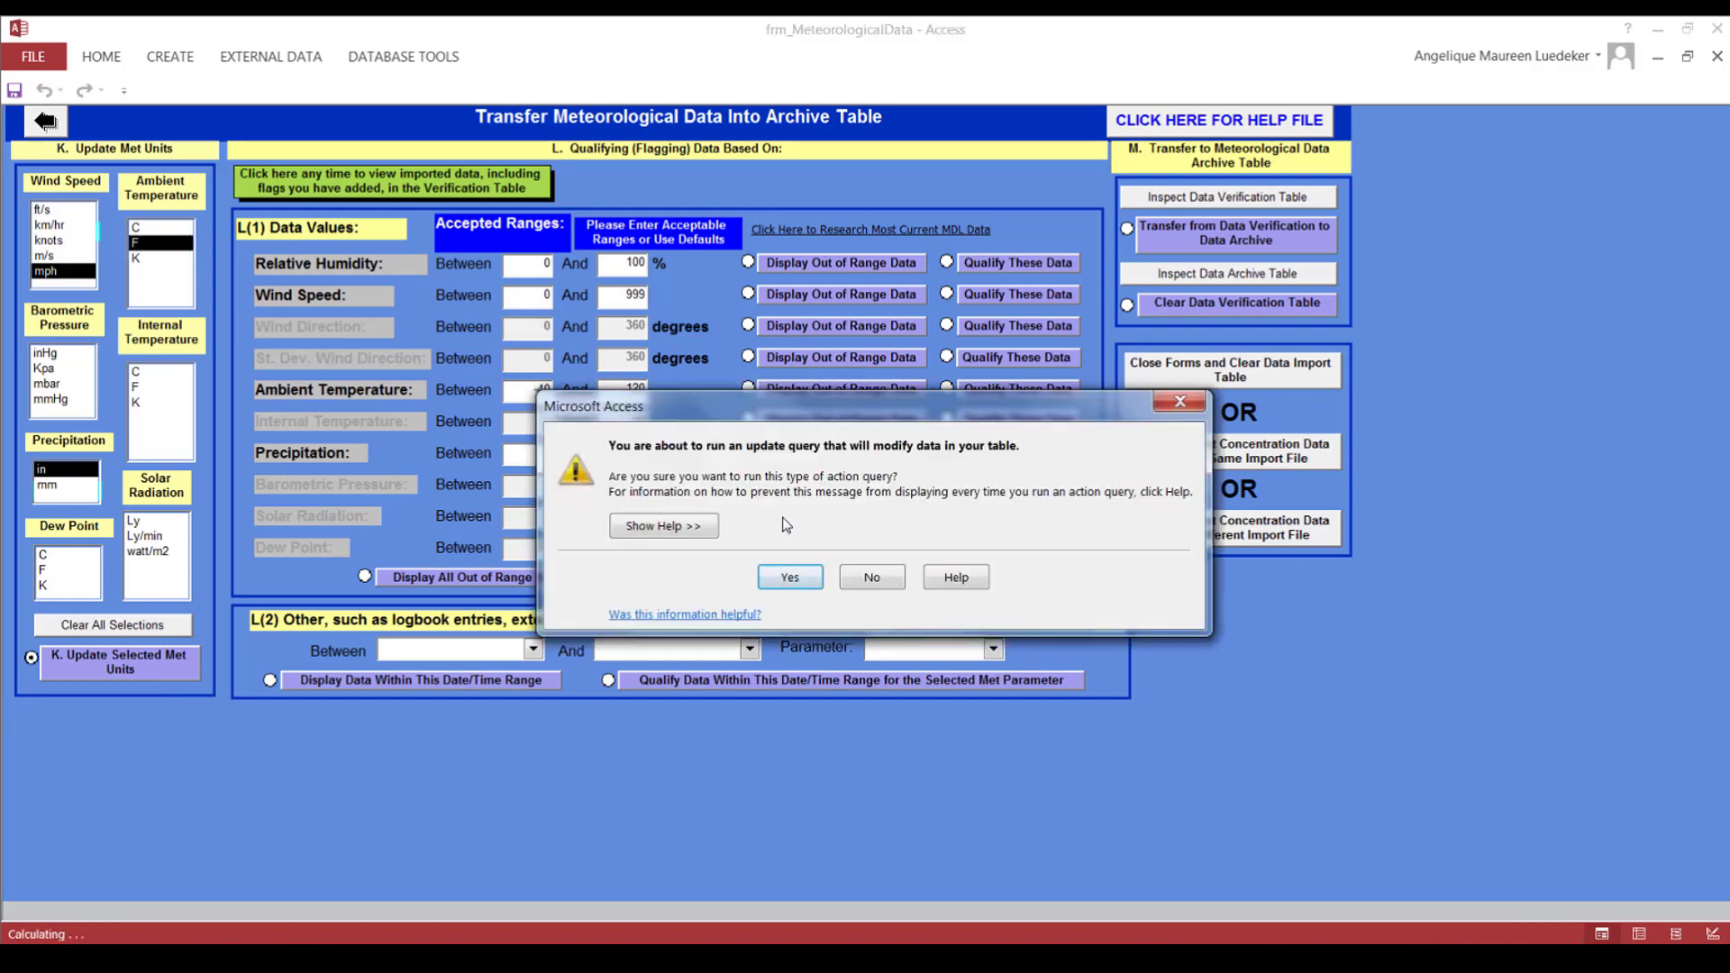
pyautogui.click(790, 577)
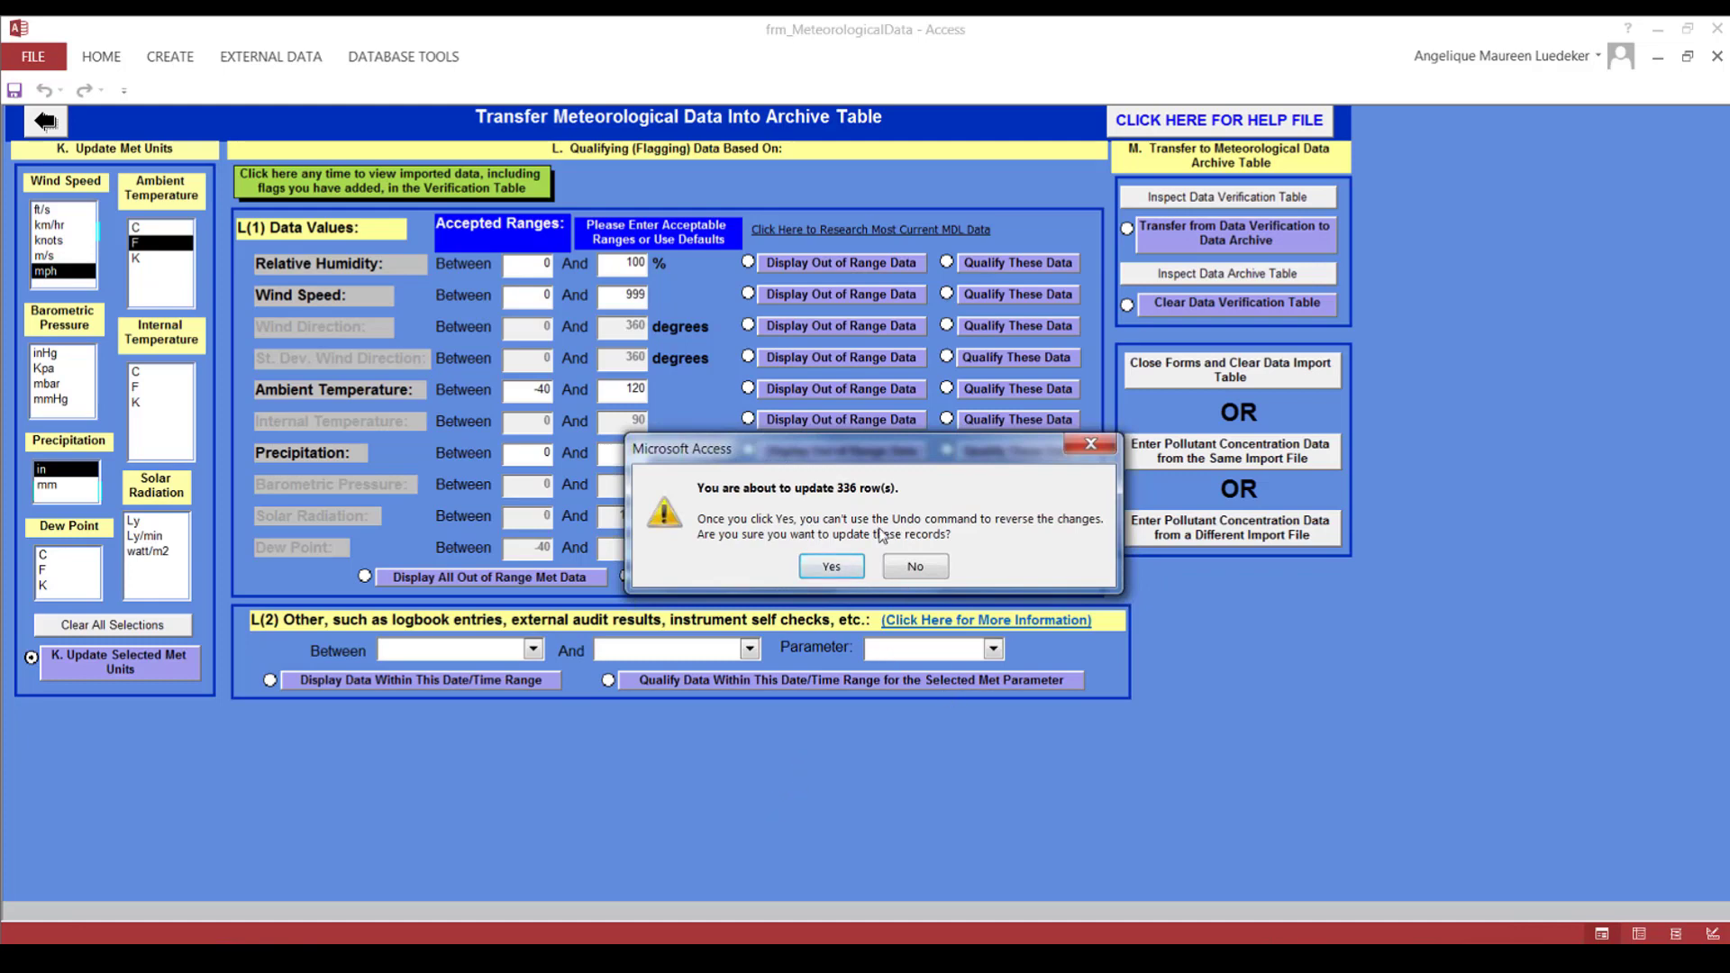
pyautogui.click(831, 566)
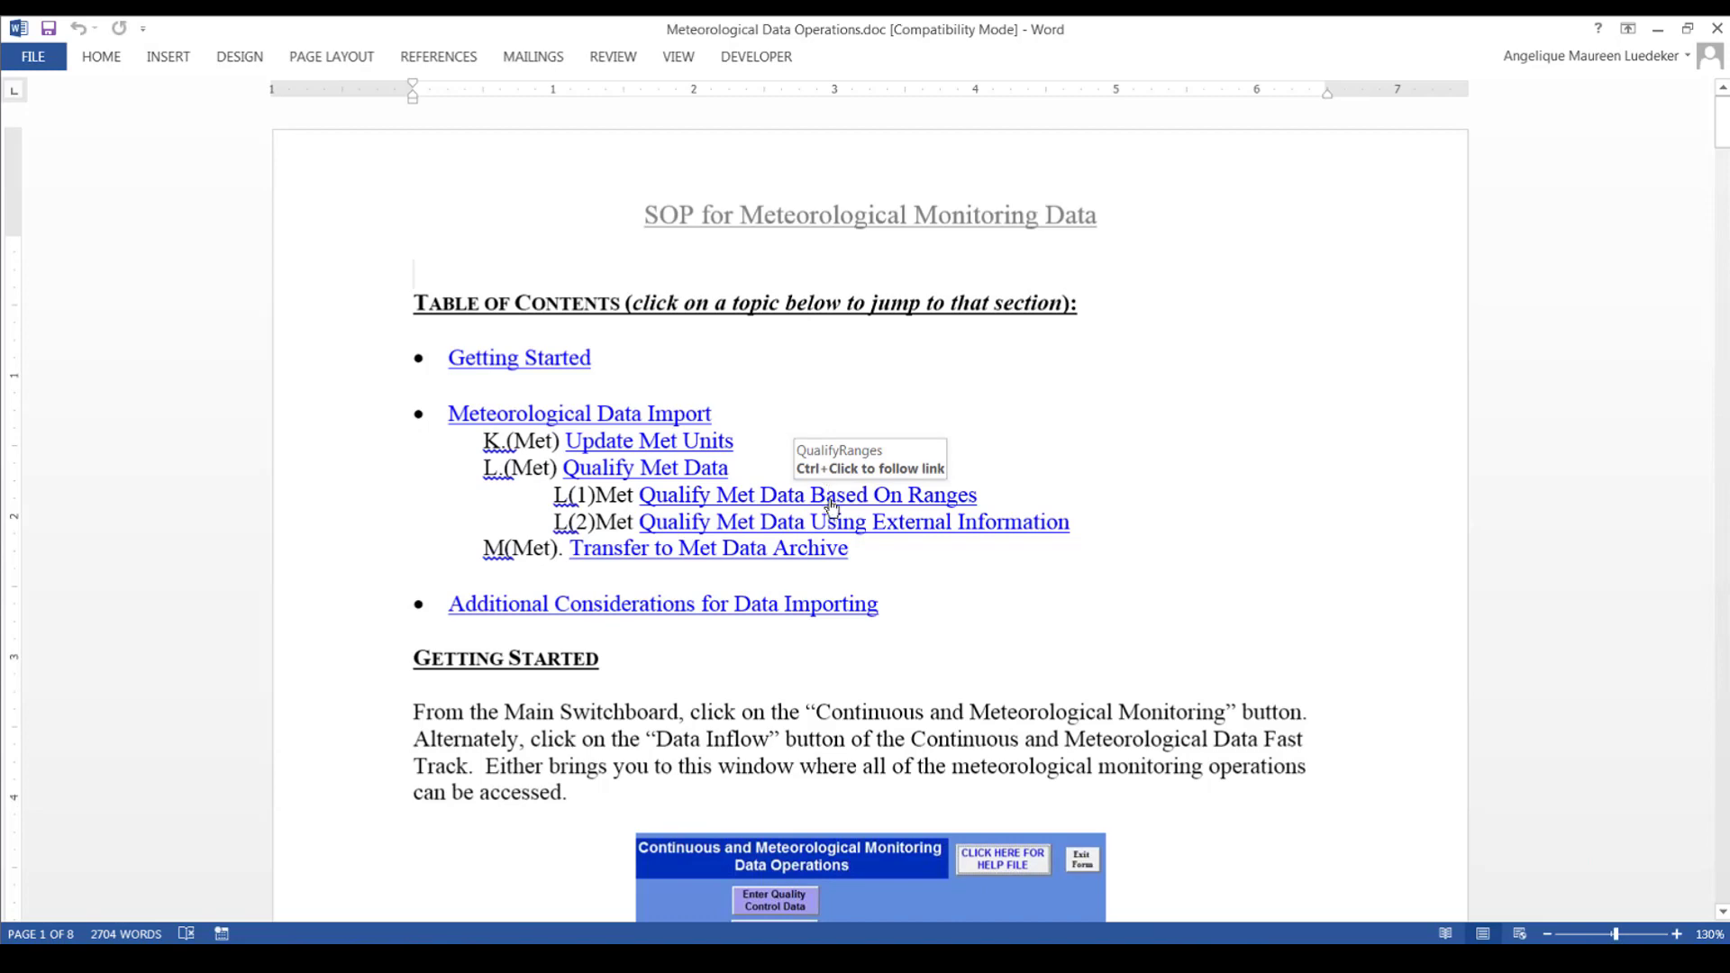
# Step: Read the SOP document's section on qualifying met data based on ranges, including the two ways to check the data
pyautogui.keyDown('ctrl'); pyautogui.click(891, 495); pyautogui.keyUp('ctrl')
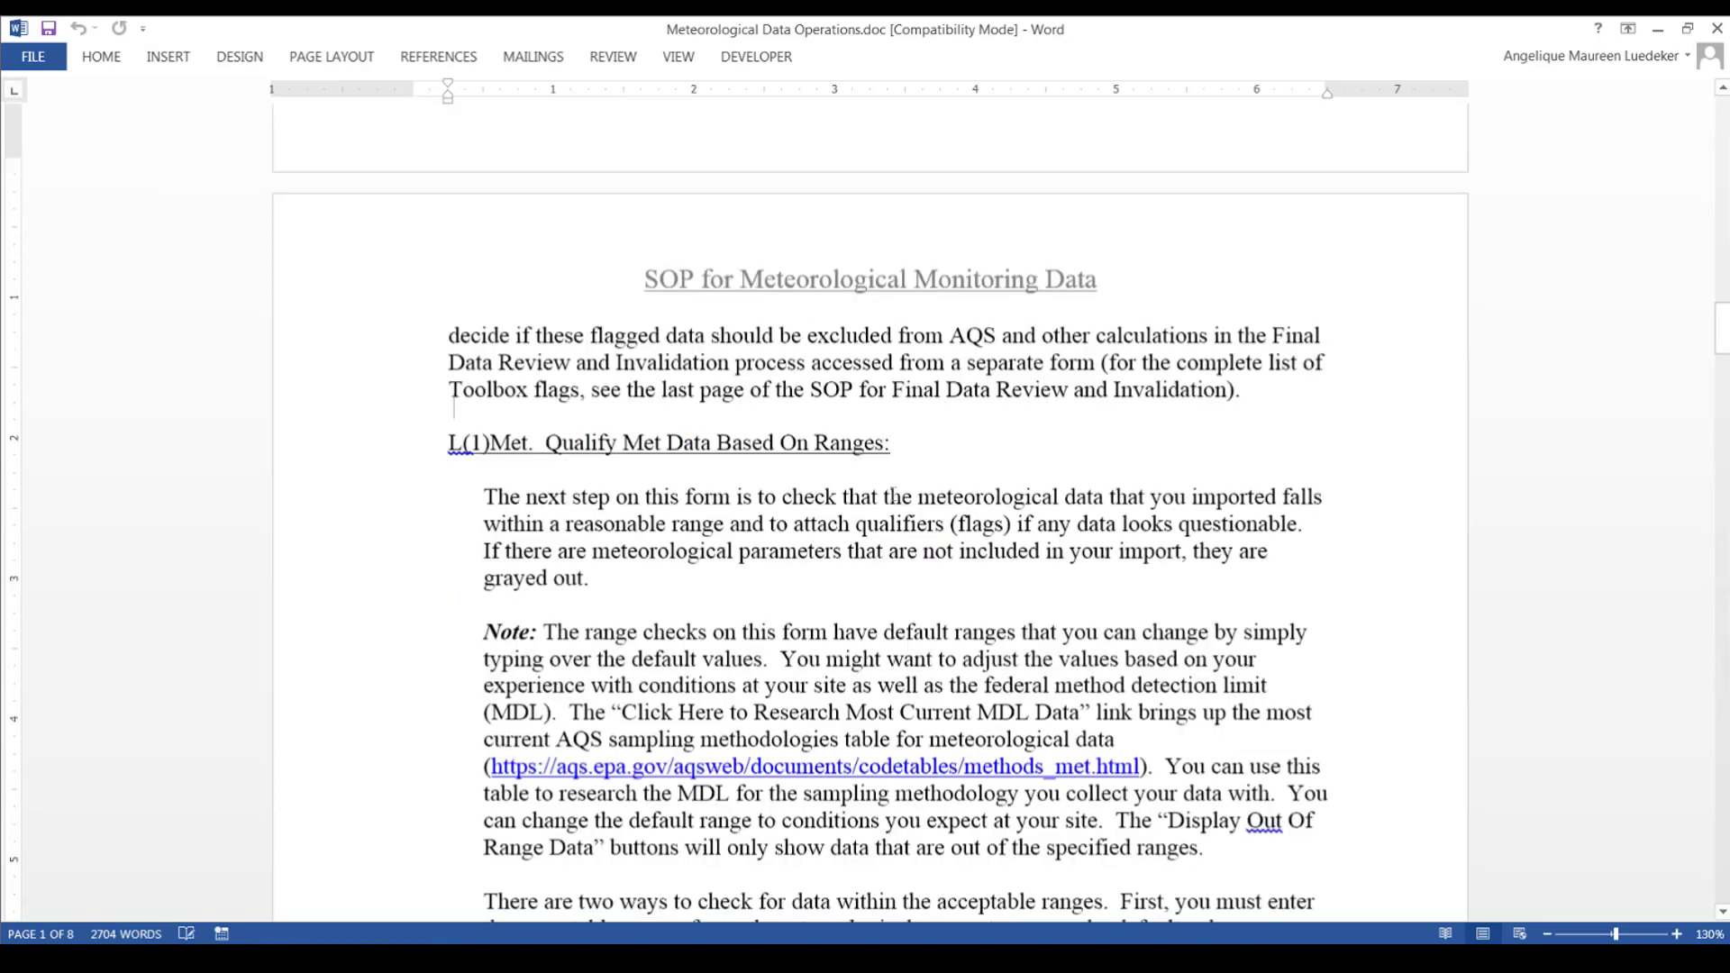
pyautogui.scroll(-2, 453, 401)
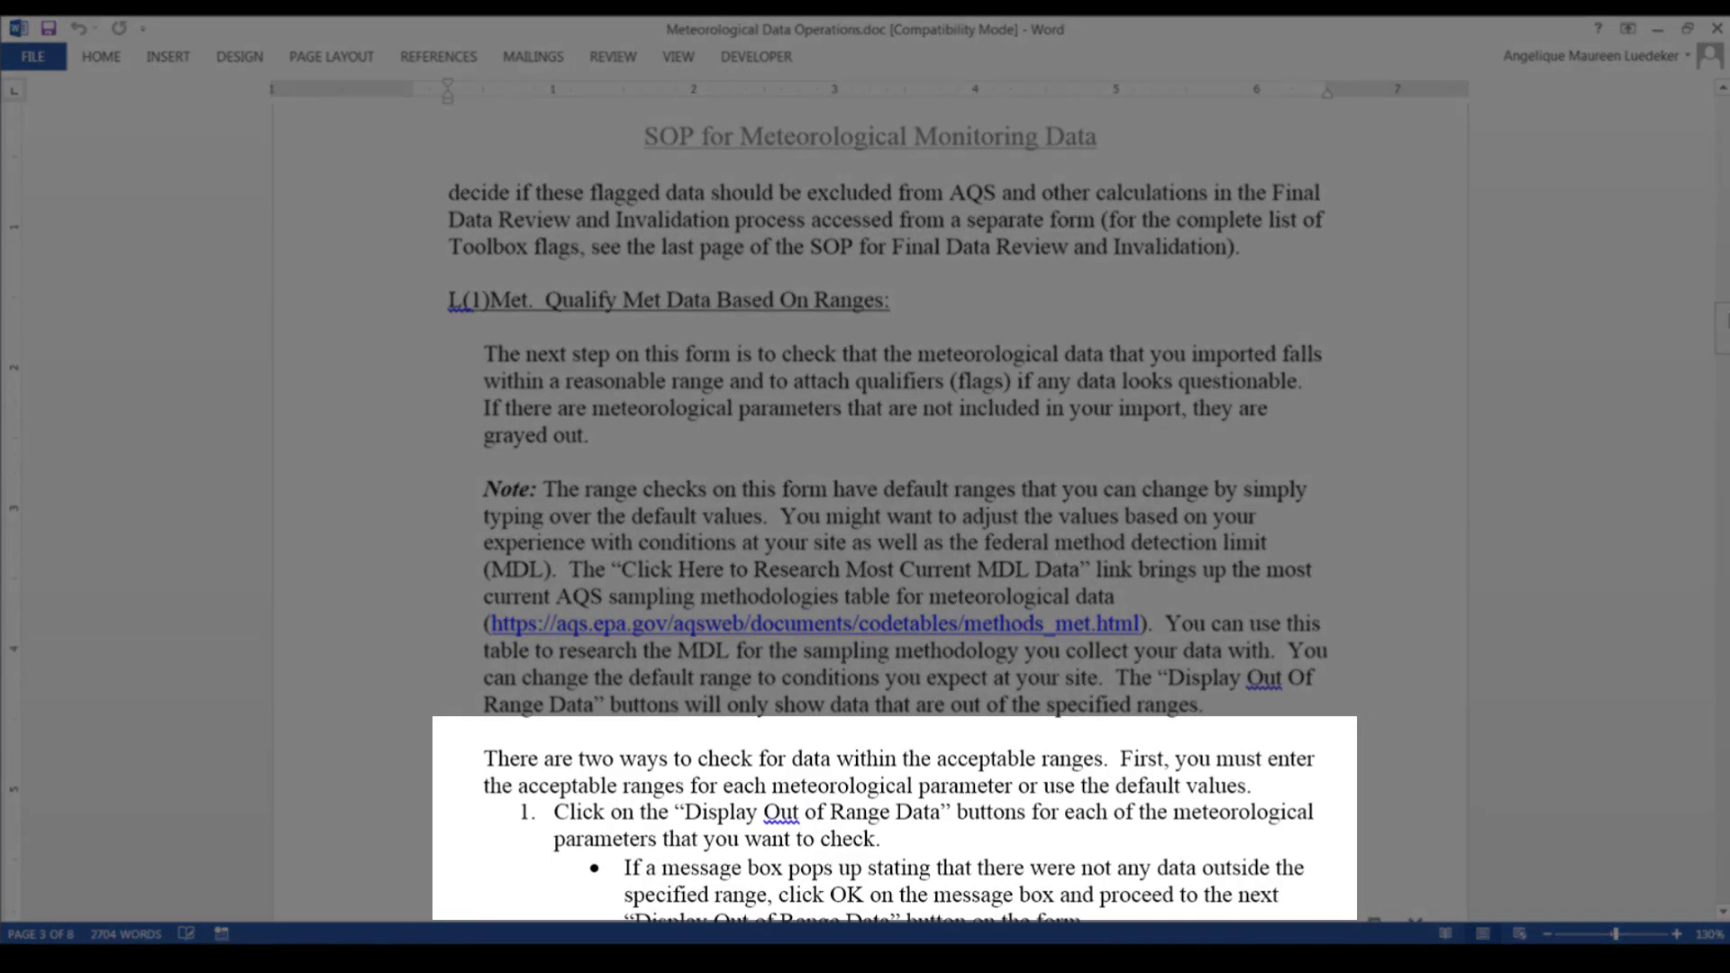
pyautogui.scroll(-7, 998, 286)
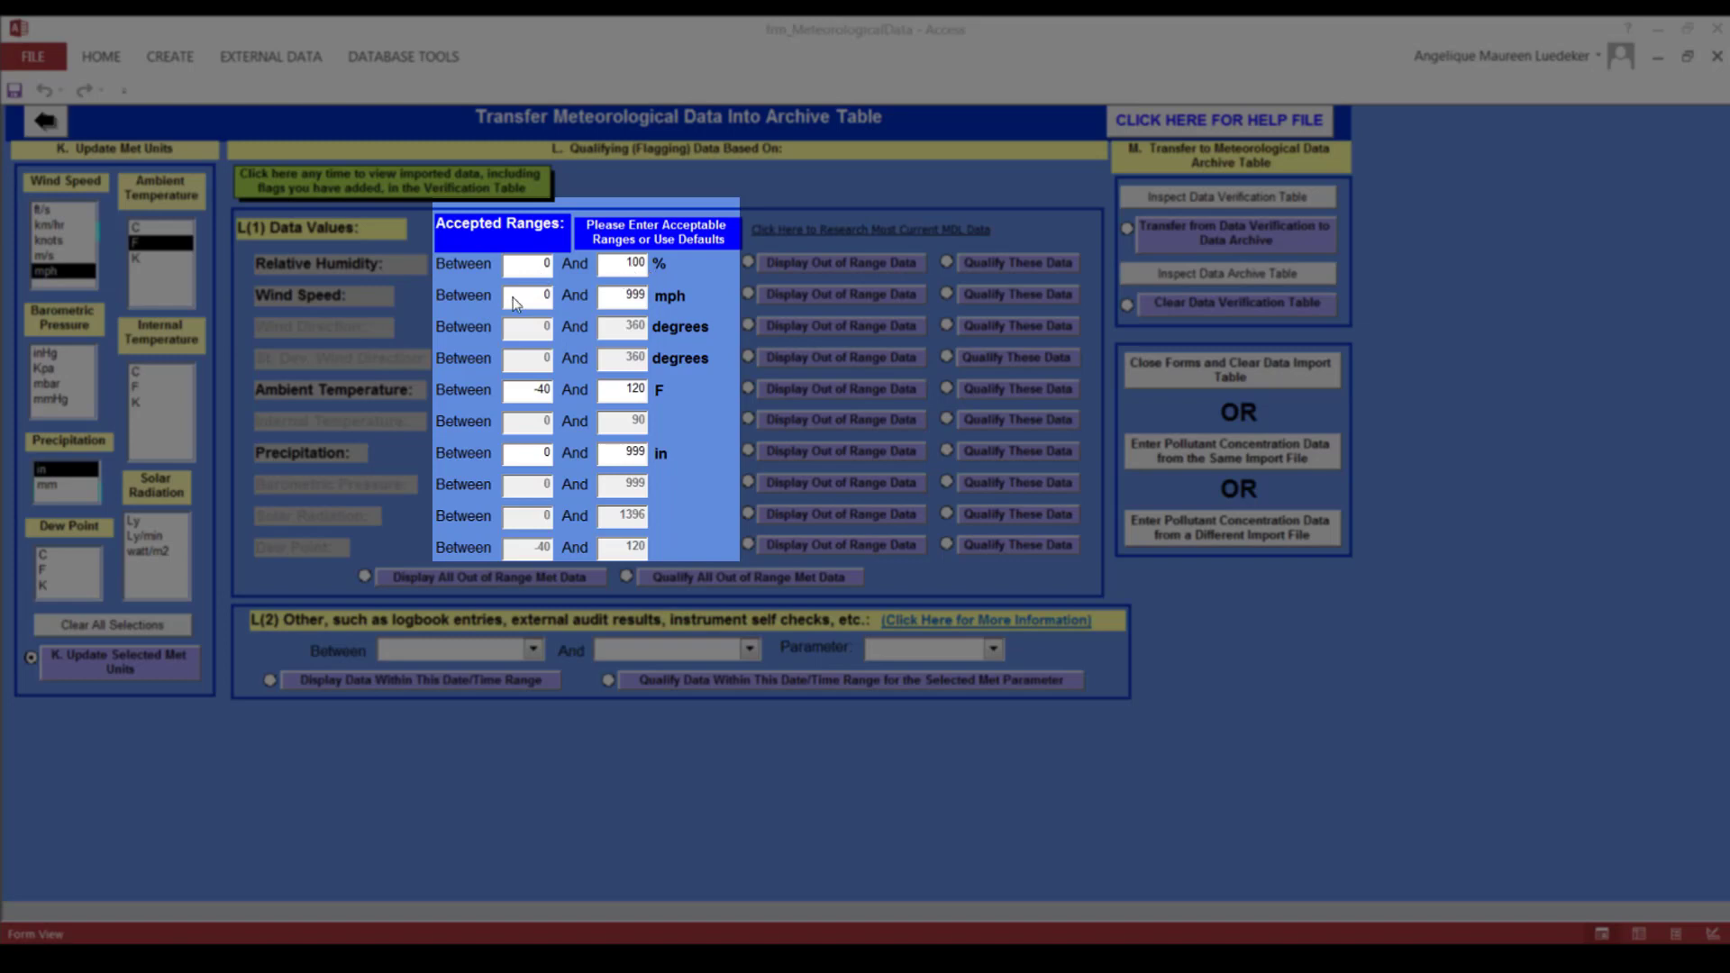
# Step: Set the accepted ranges to a wind speed maximum of 100 mph, an ambient temperature minimum of 0 F and a precipitation maximum of 4 in
pyautogui.click(629, 300)
pyautogui.doubleClick(629, 300)
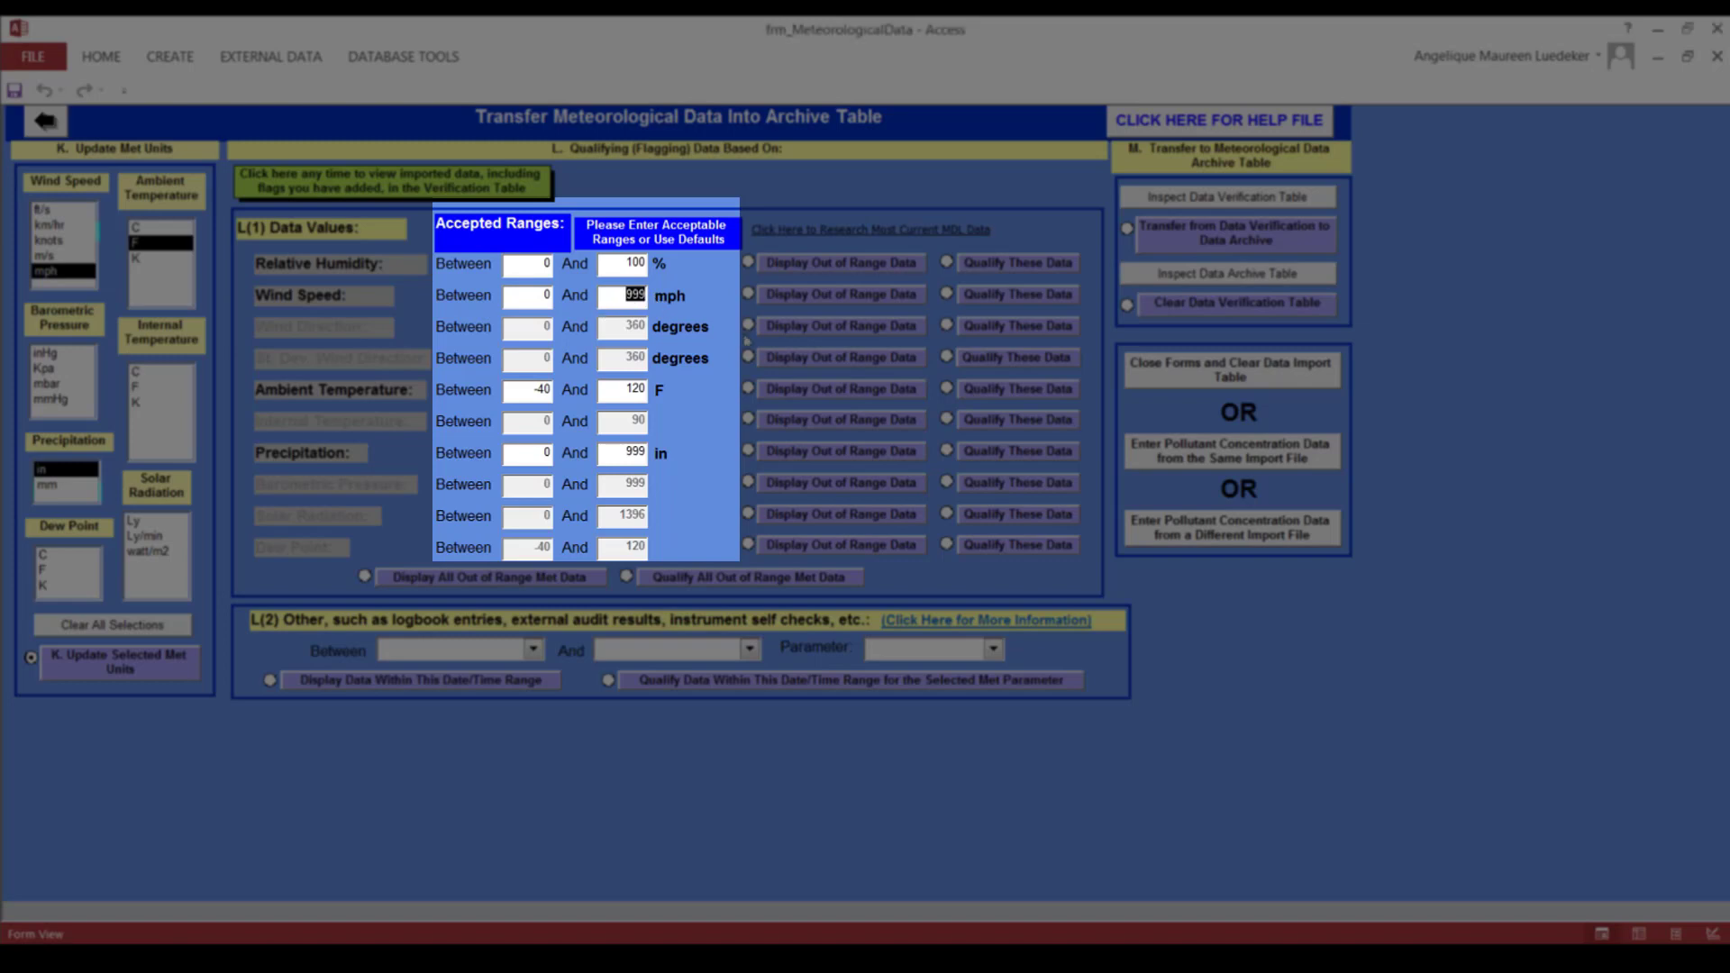
pyautogui.write('100')
pyautogui.doubleClick(535, 389)
pyautogui.write('0')
pyautogui.doubleClick(628, 456)
pyautogui.write('4')
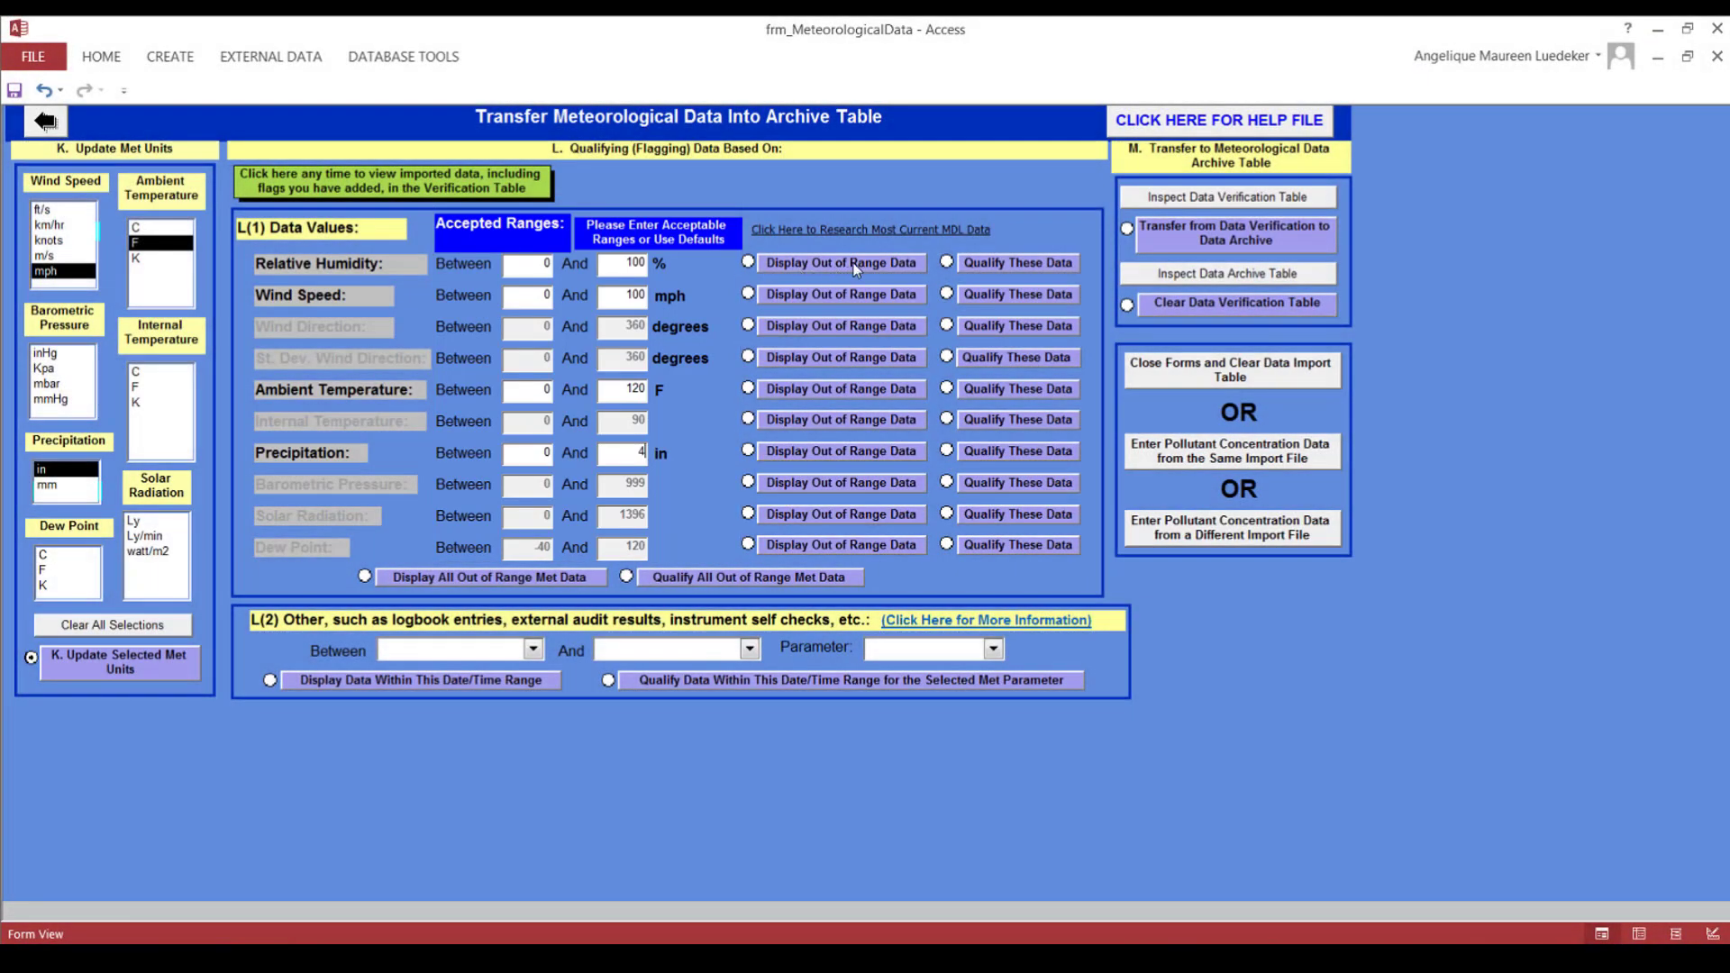
# Step: Check for relative humidity values outside the accepted range and run the qualification for relative humidity
pyautogui.click(819, 261)
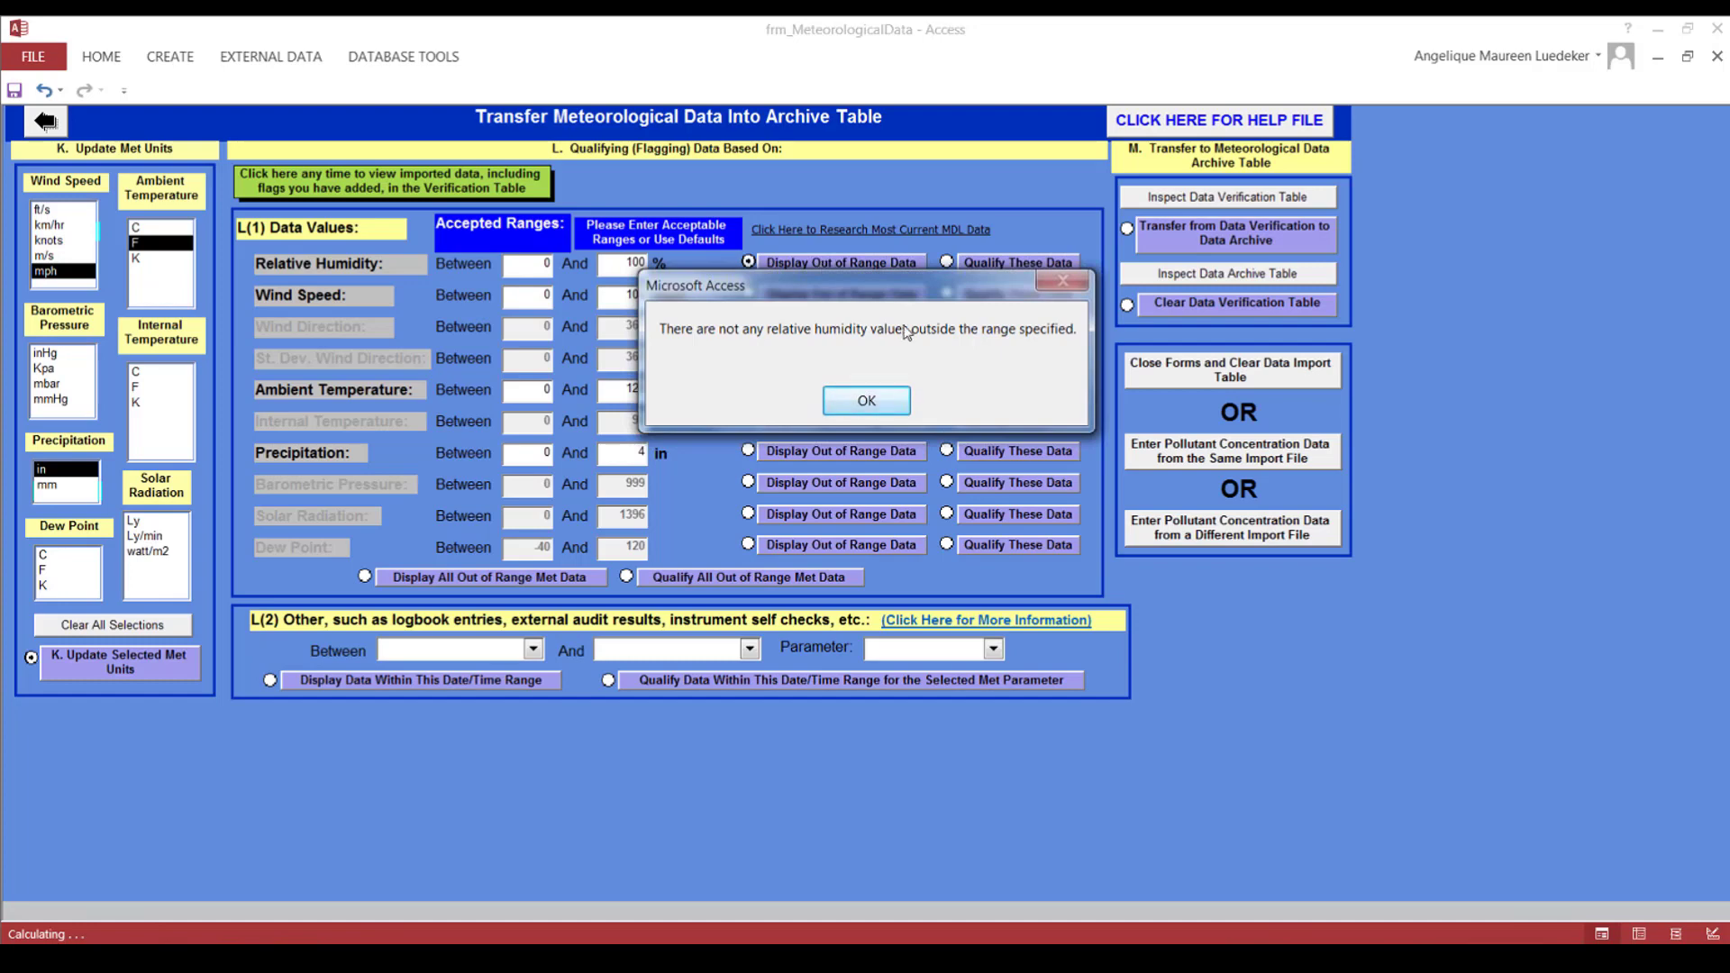
pyautogui.click(851, 403)
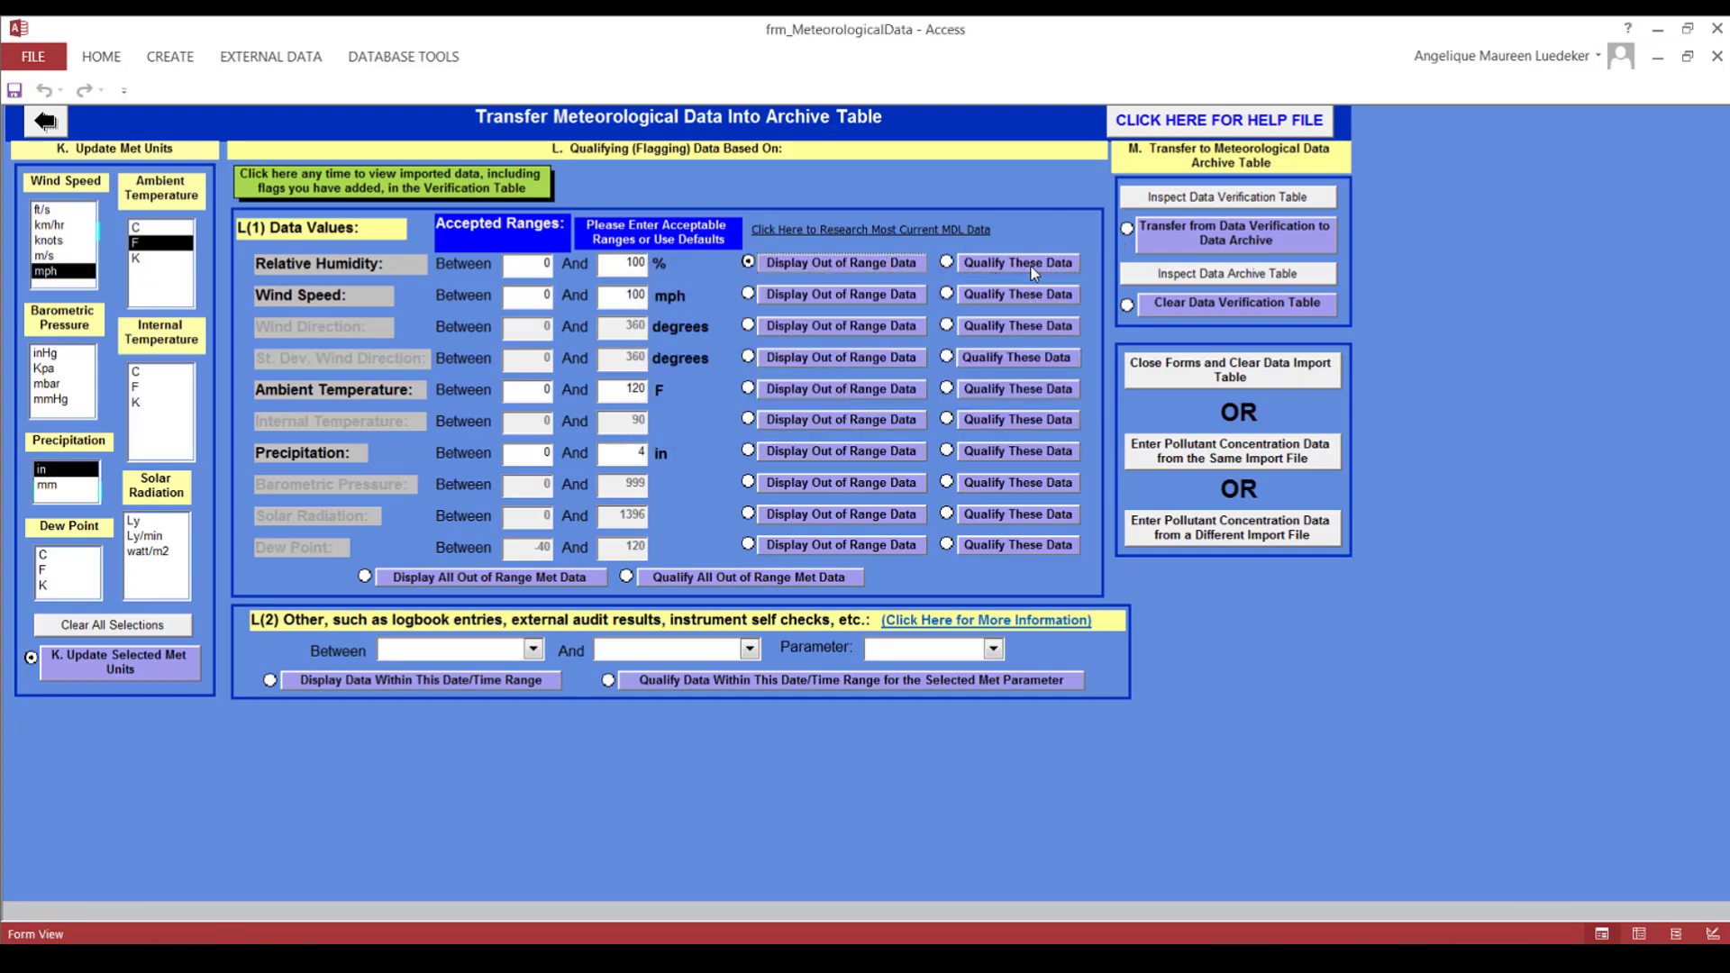
pyautogui.click(969, 266)
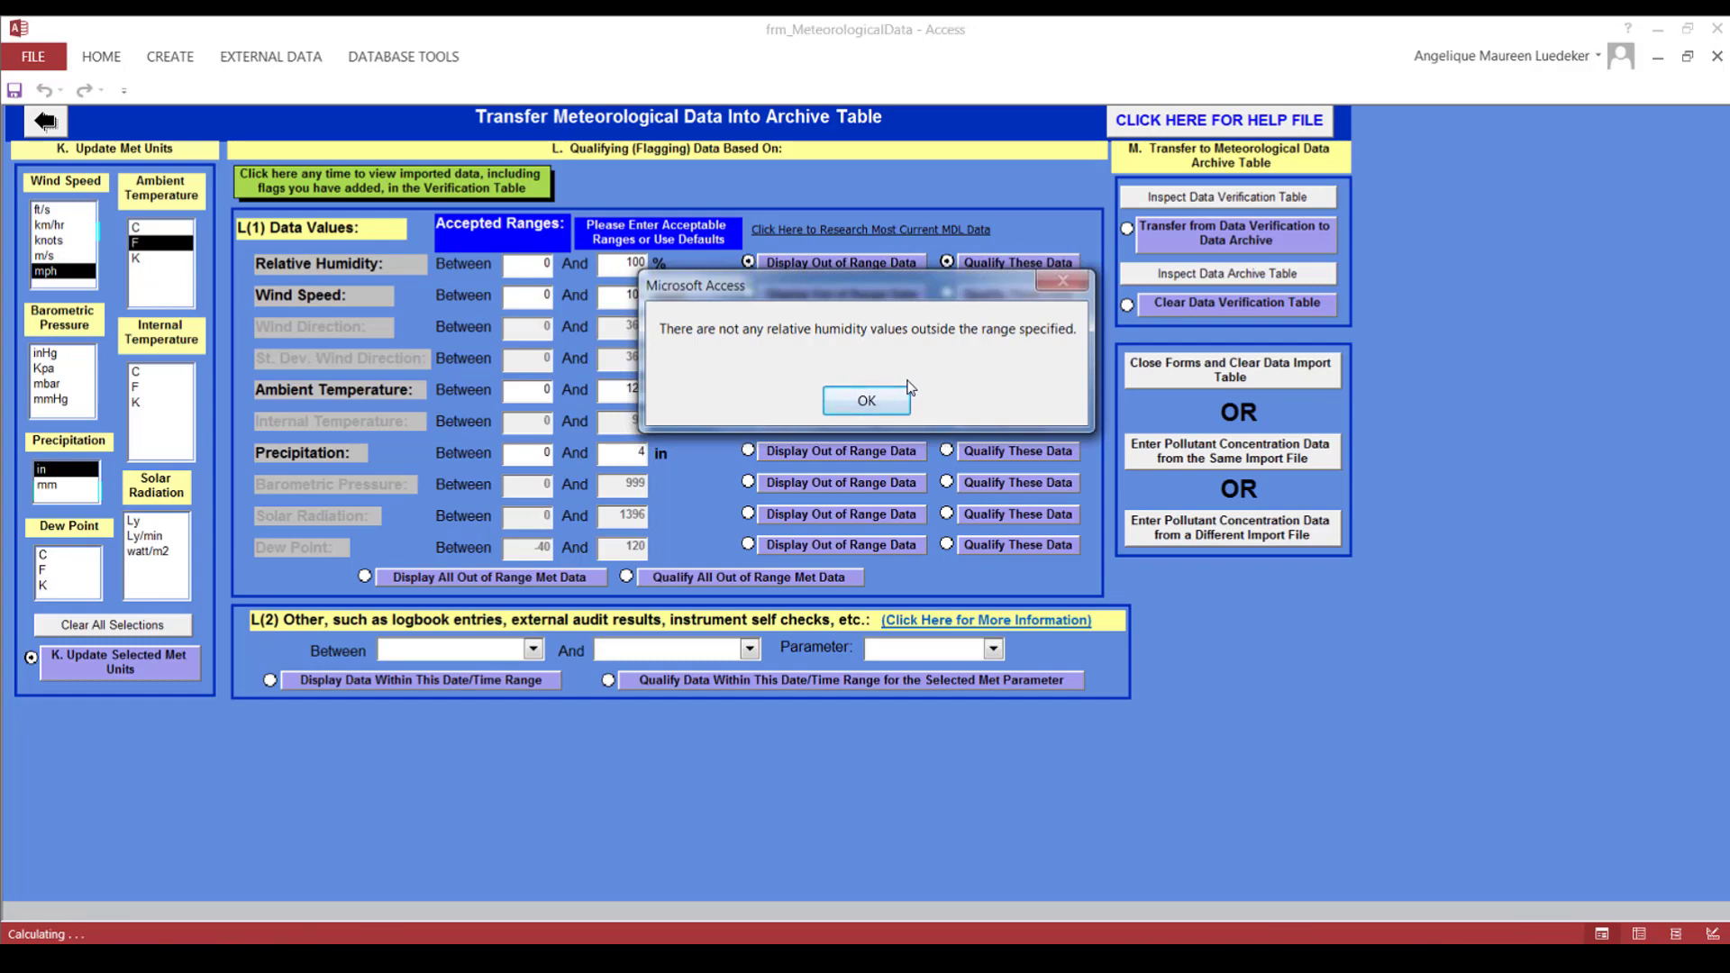
pyautogui.click(861, 407)
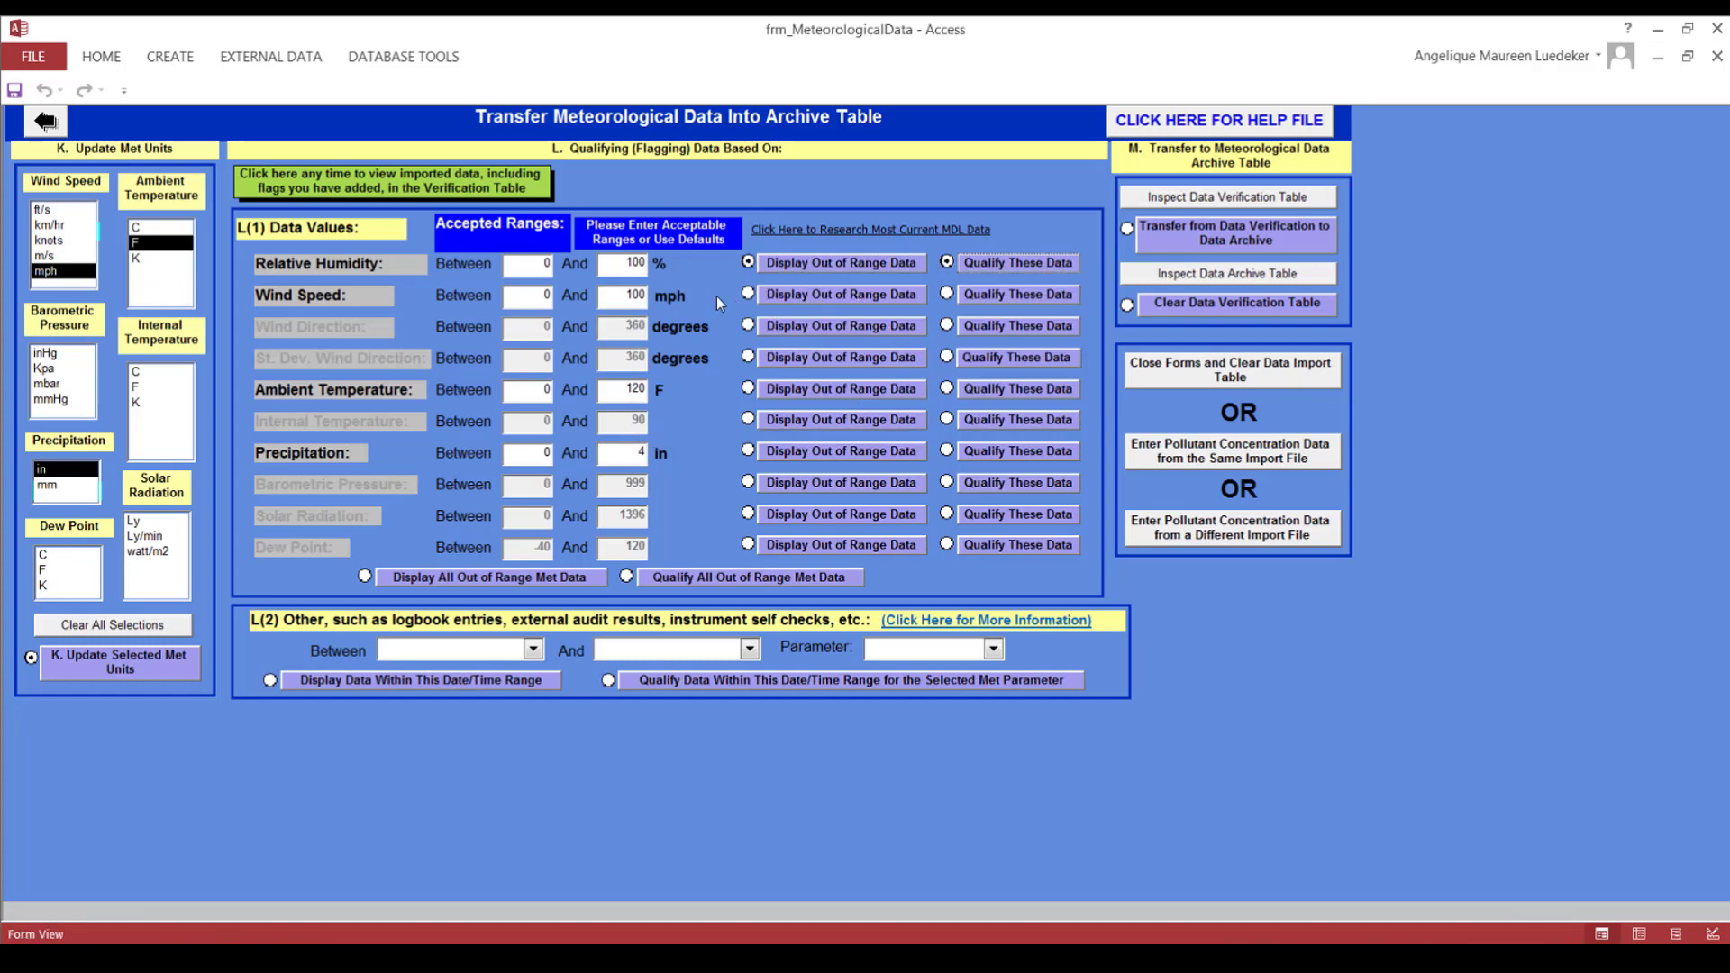
# Step: Display the out-of-range wind speed records, close them, and qualify these records, accepting the update
pyautogui.click(825, 295)
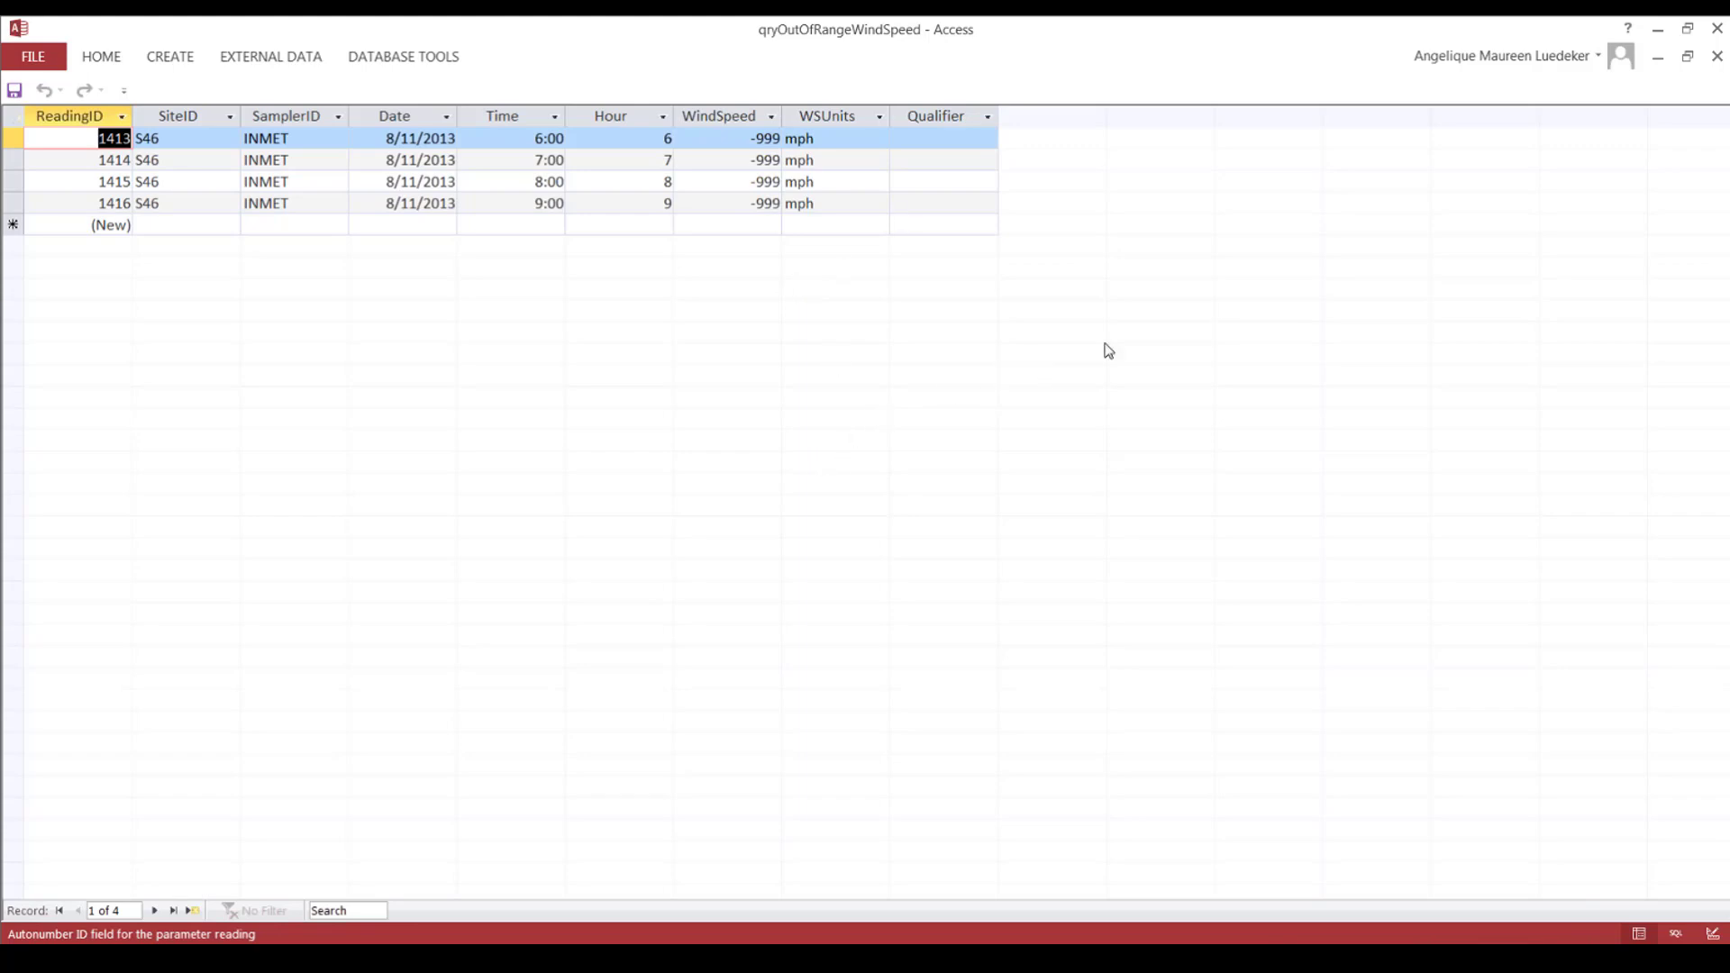
pyautogui.click(1717, 60)
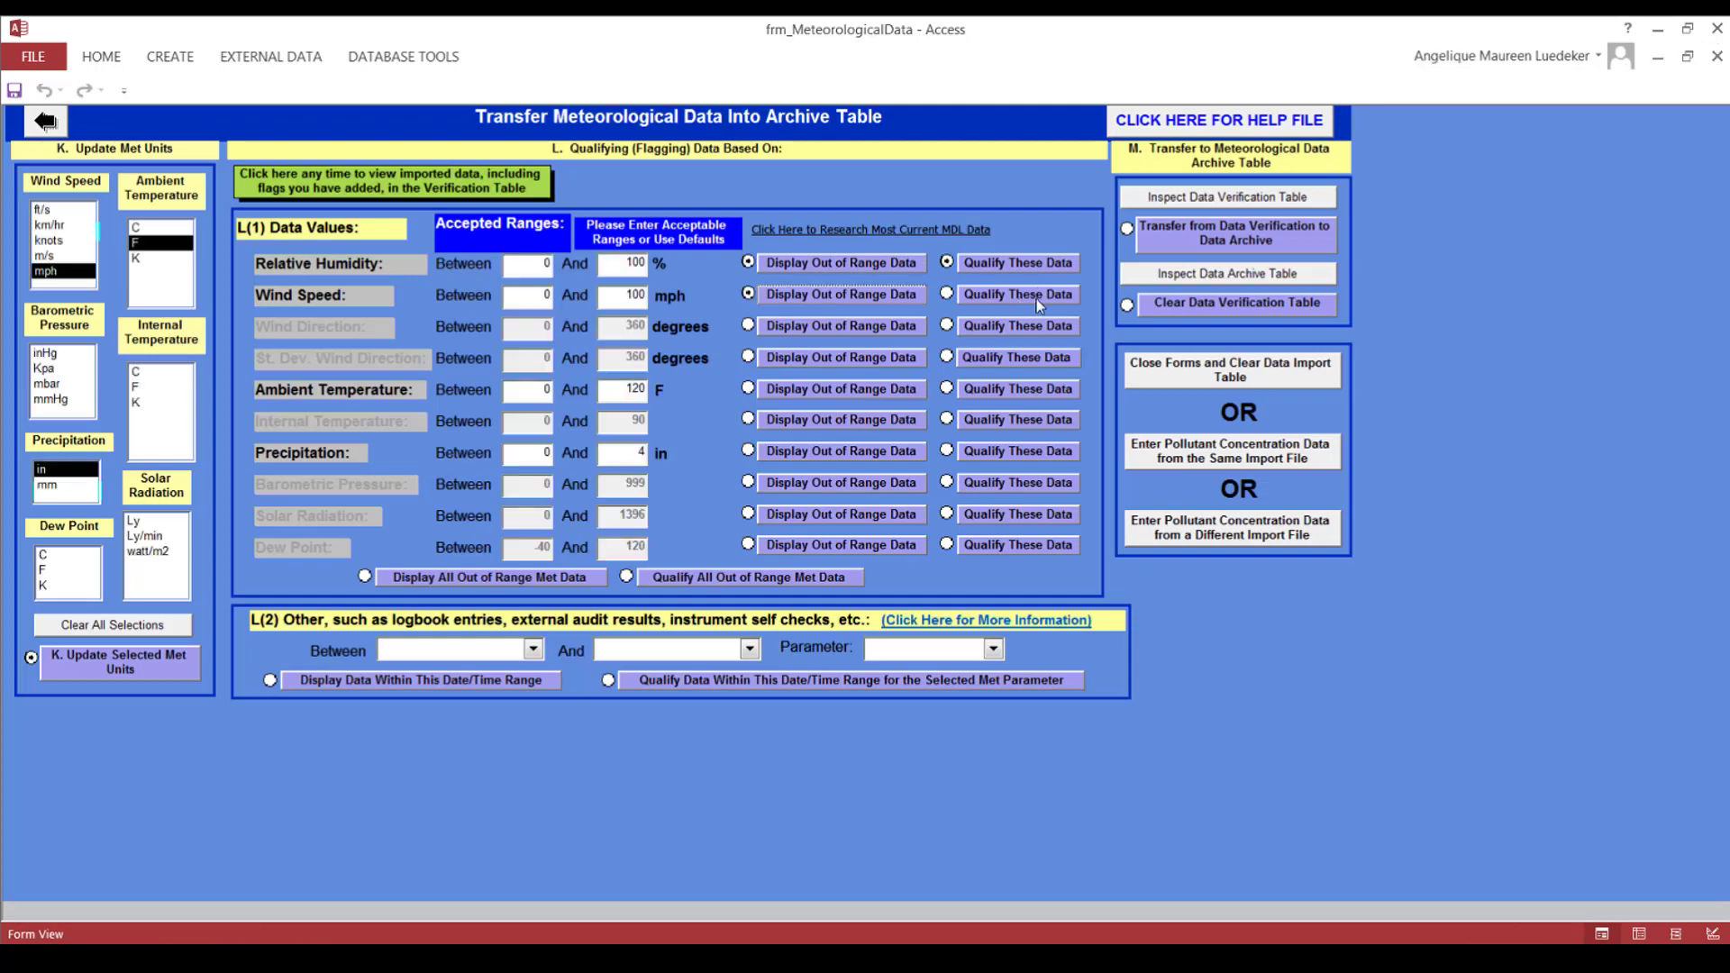
pyautogui.click(1036, 299)
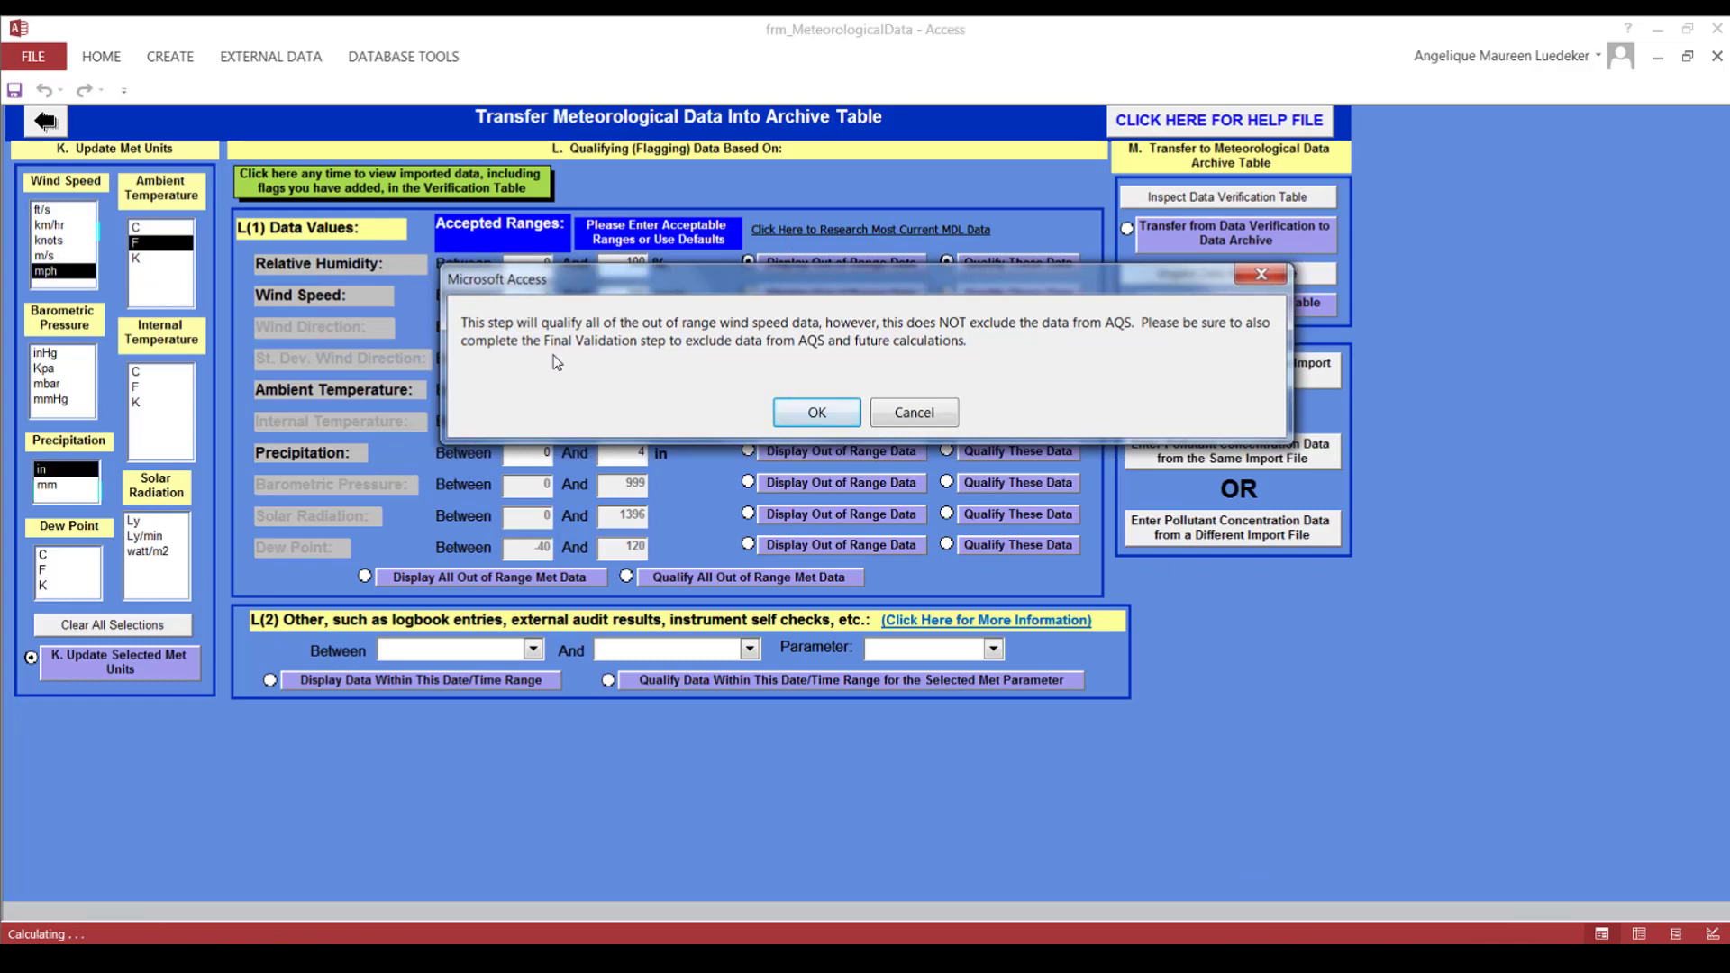
pyautogui.click(800, 415)
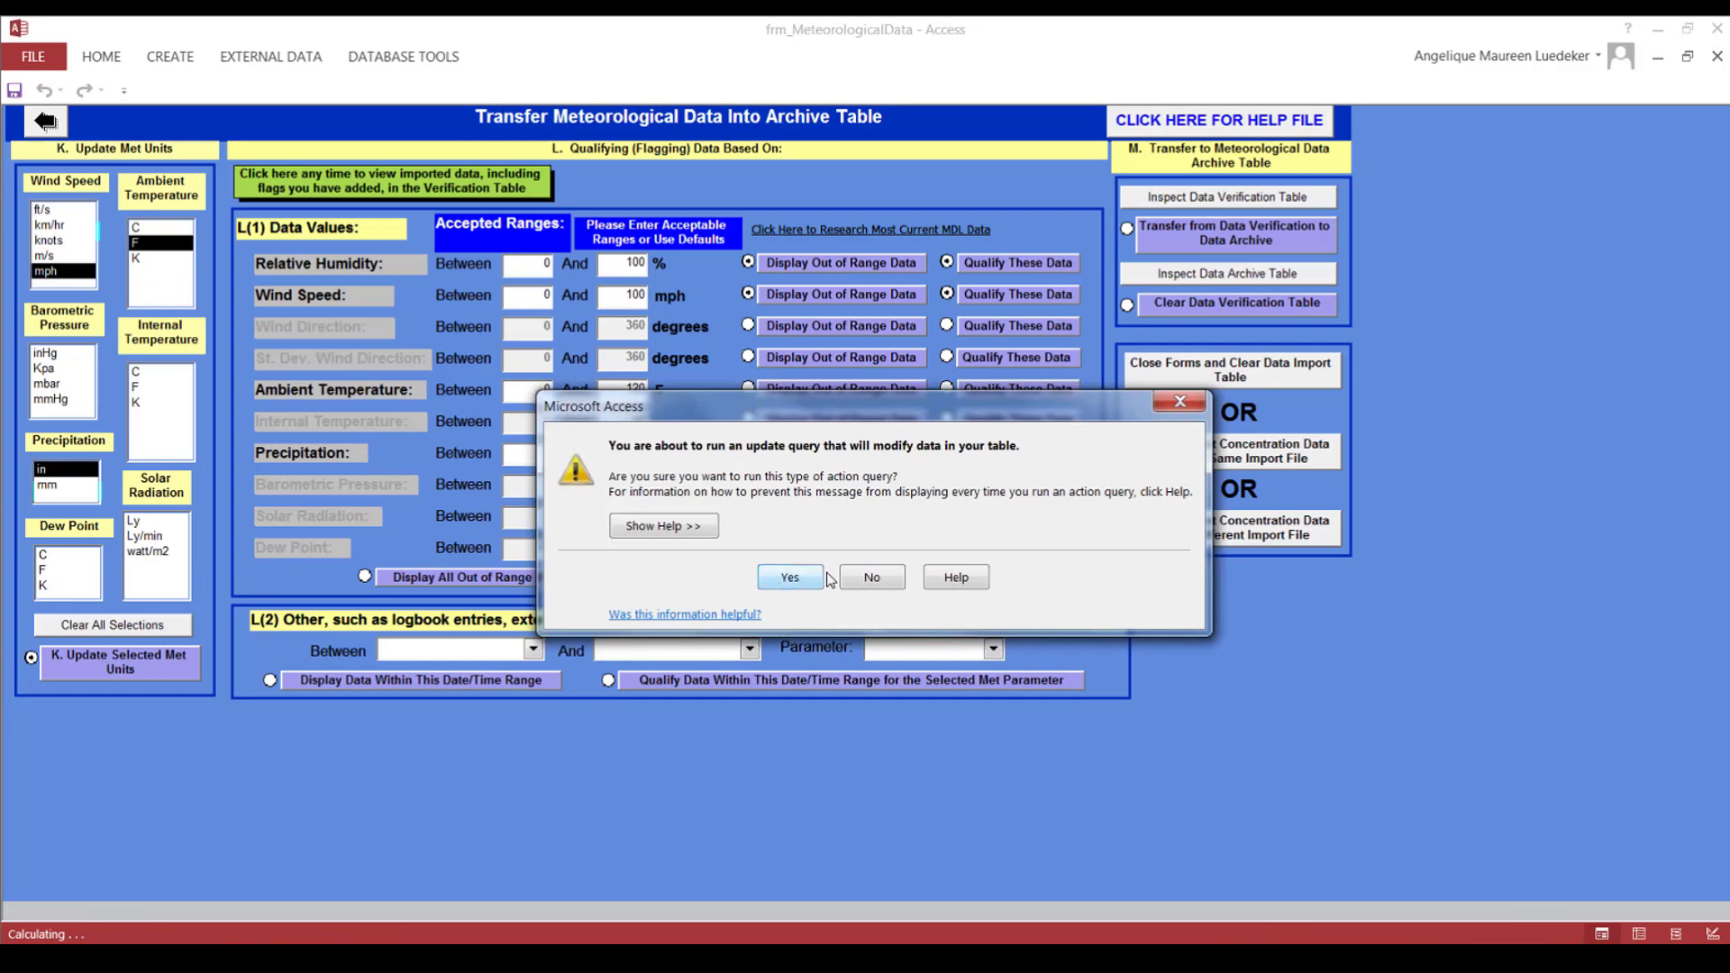
pyautogui.click(796, 581)
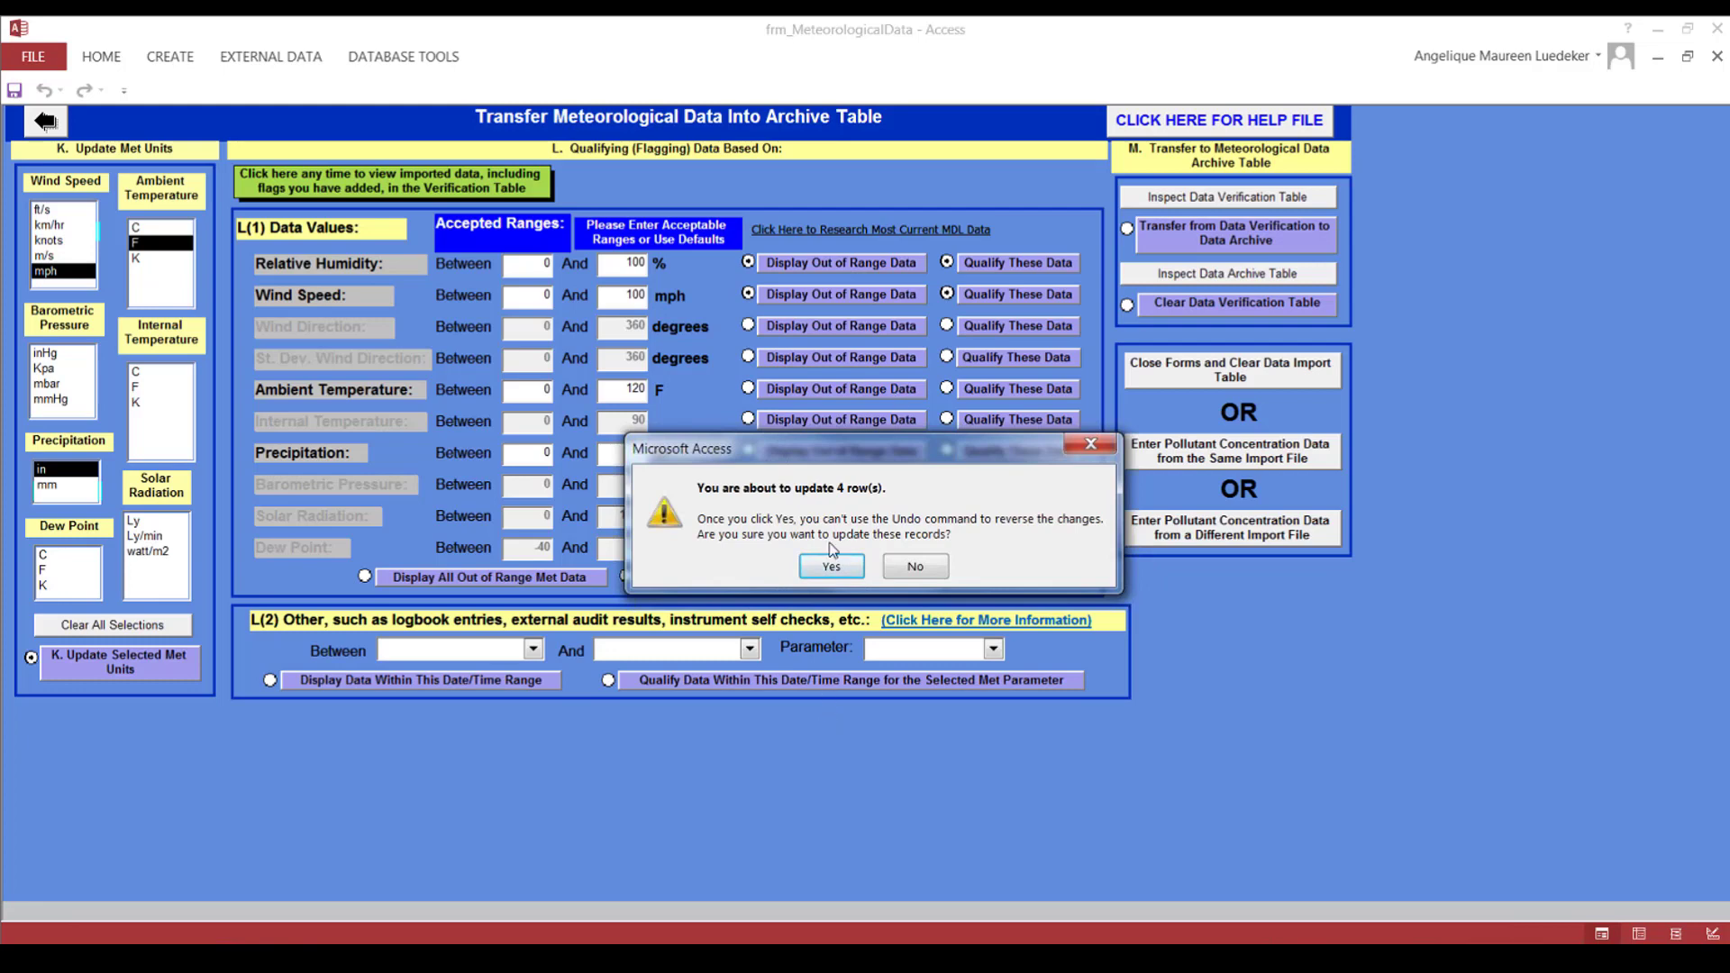
pyautogui.click(828, 568)
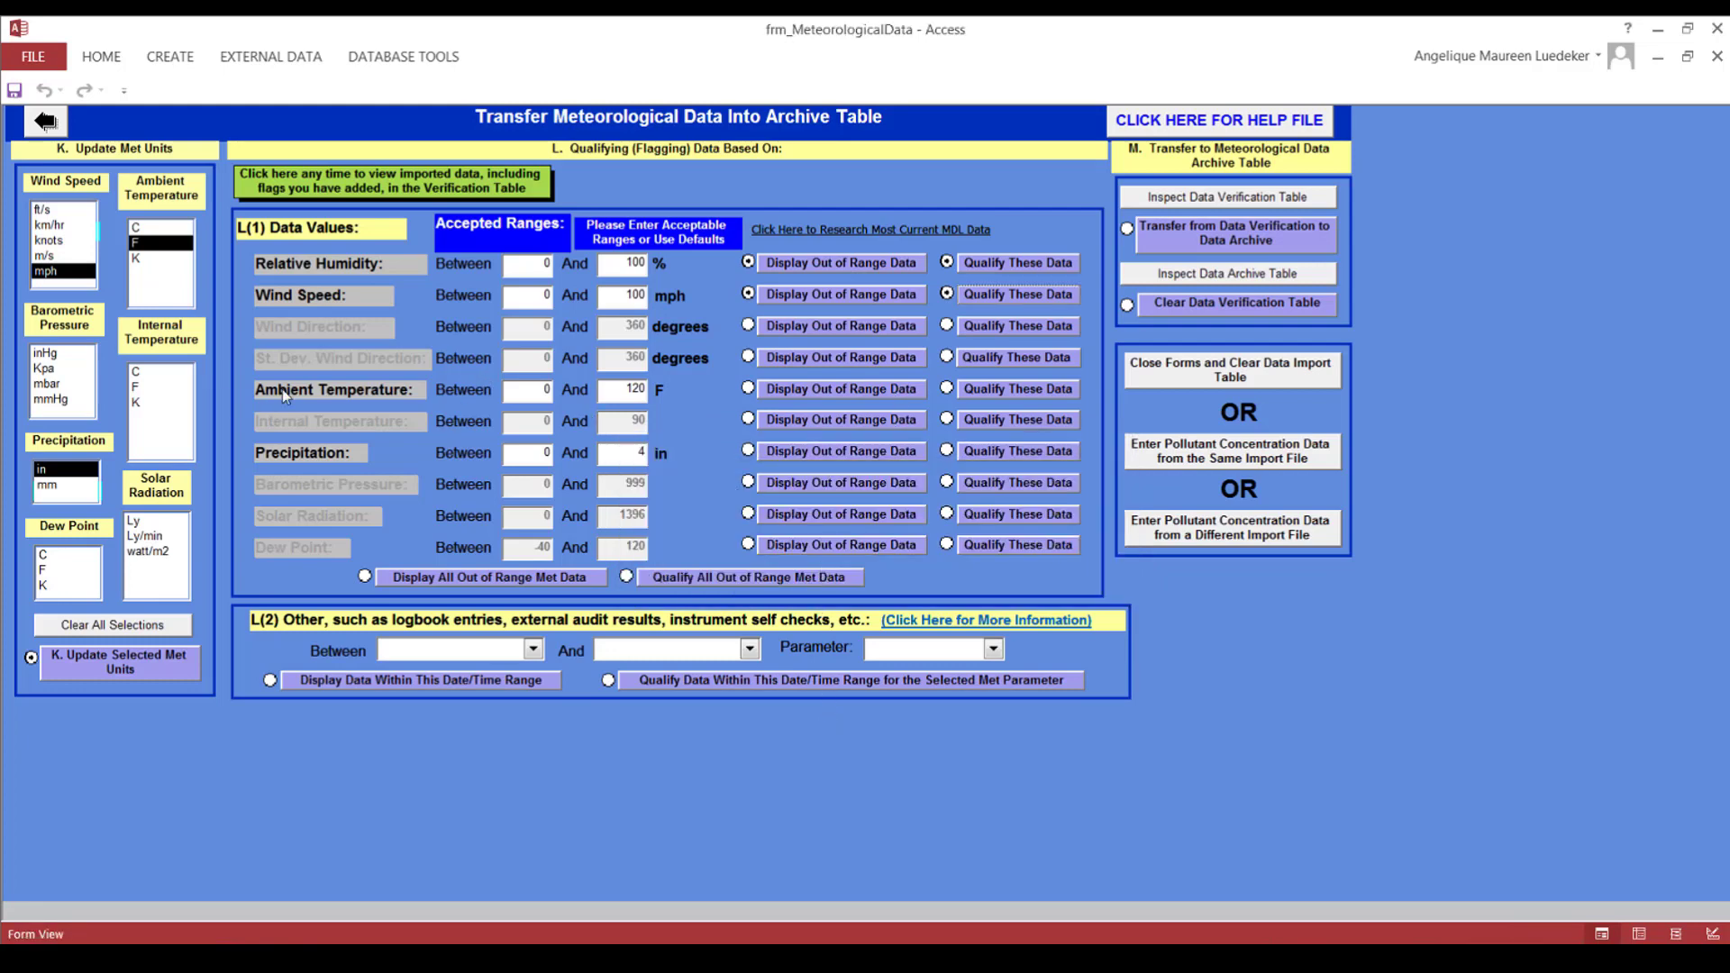
# Step: Display and qualify the out-of-range ambient temperature records, and check for precipitation values outside the accepted range
pyautogui.click(807, 396)
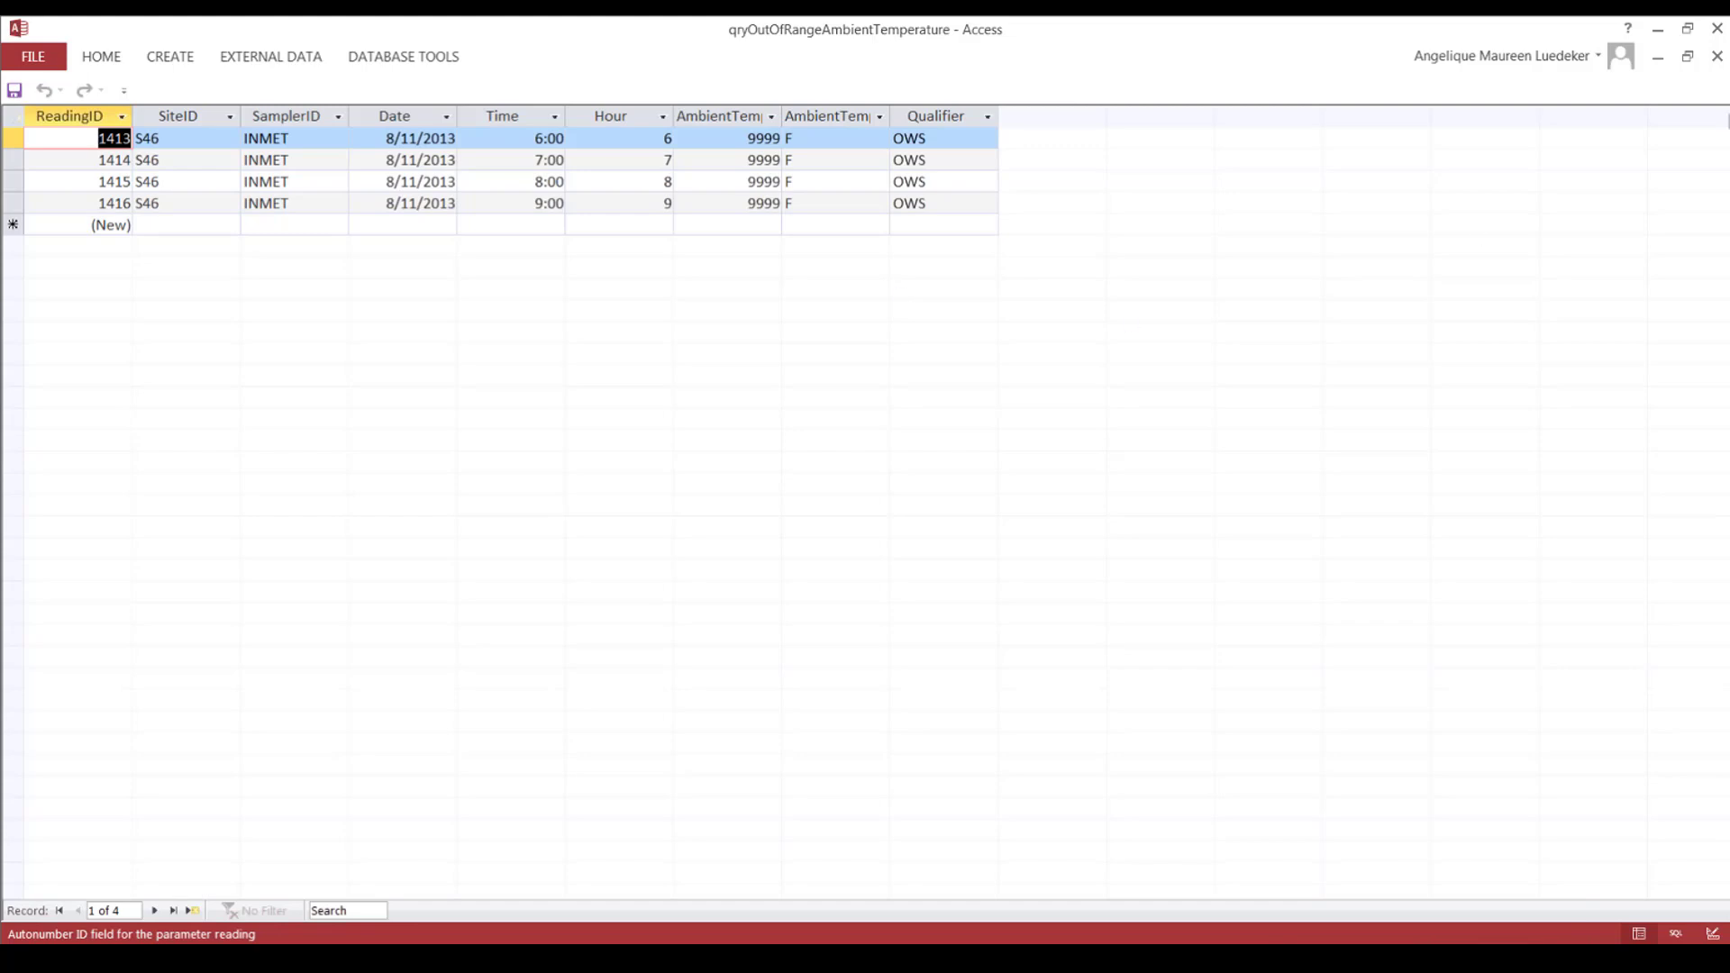
pyautogui.click(1717, 56)
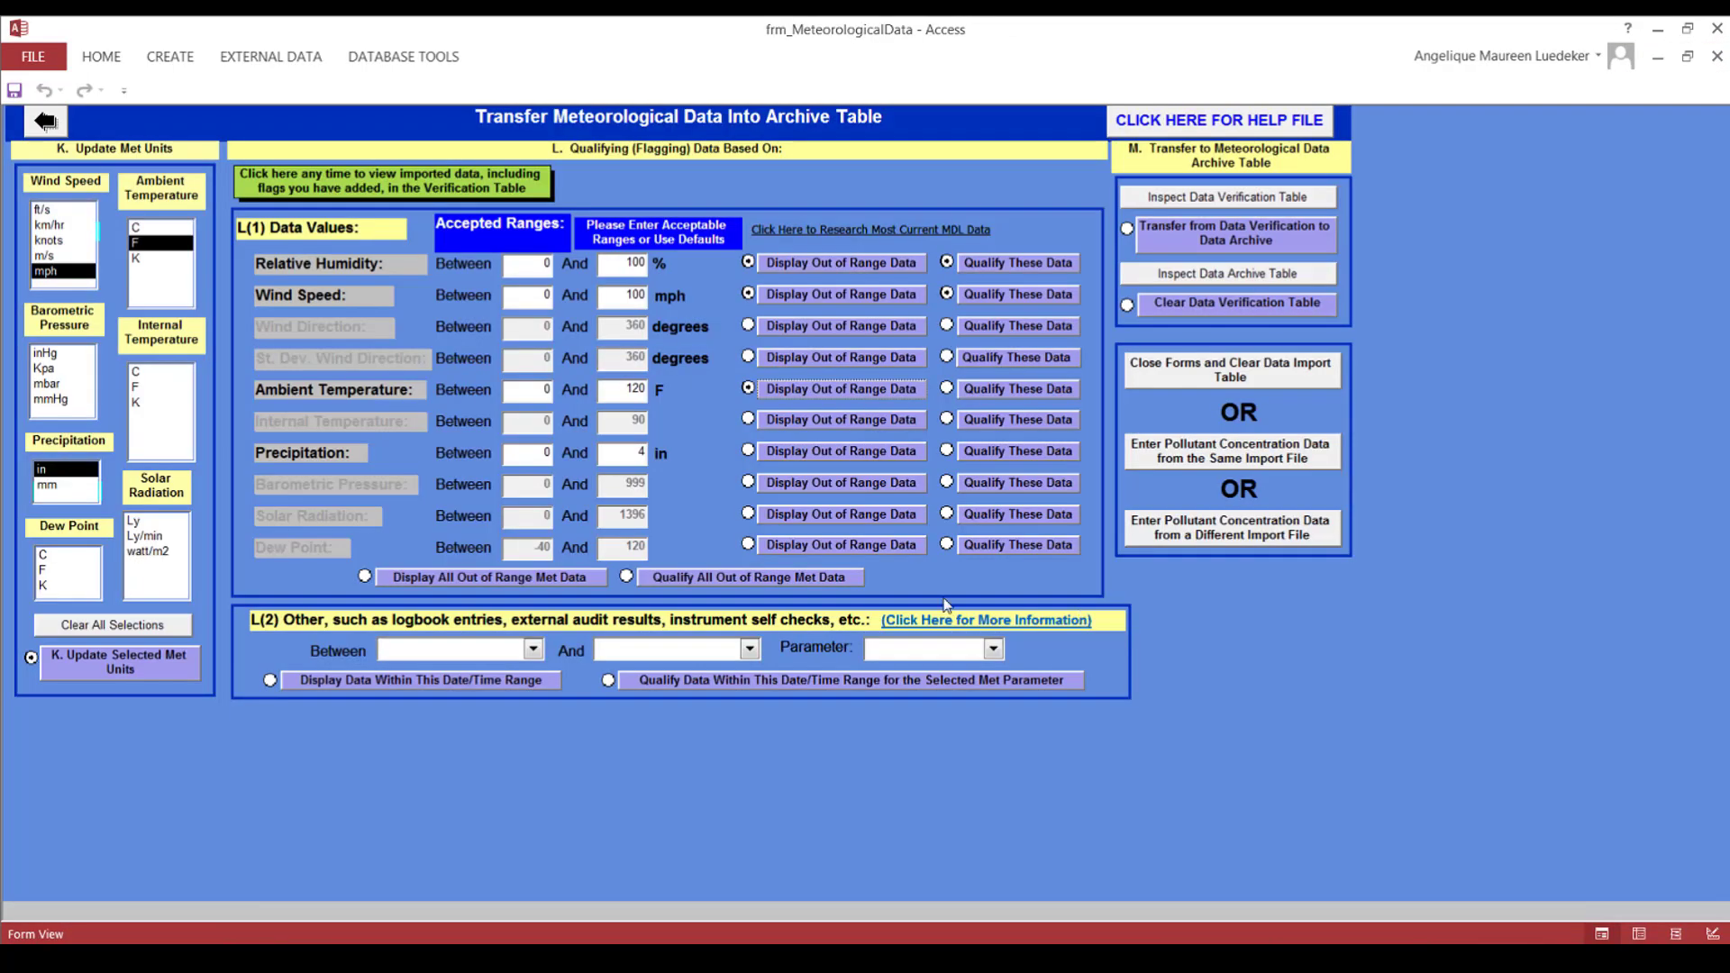
pyautogui.click(1023, 387)
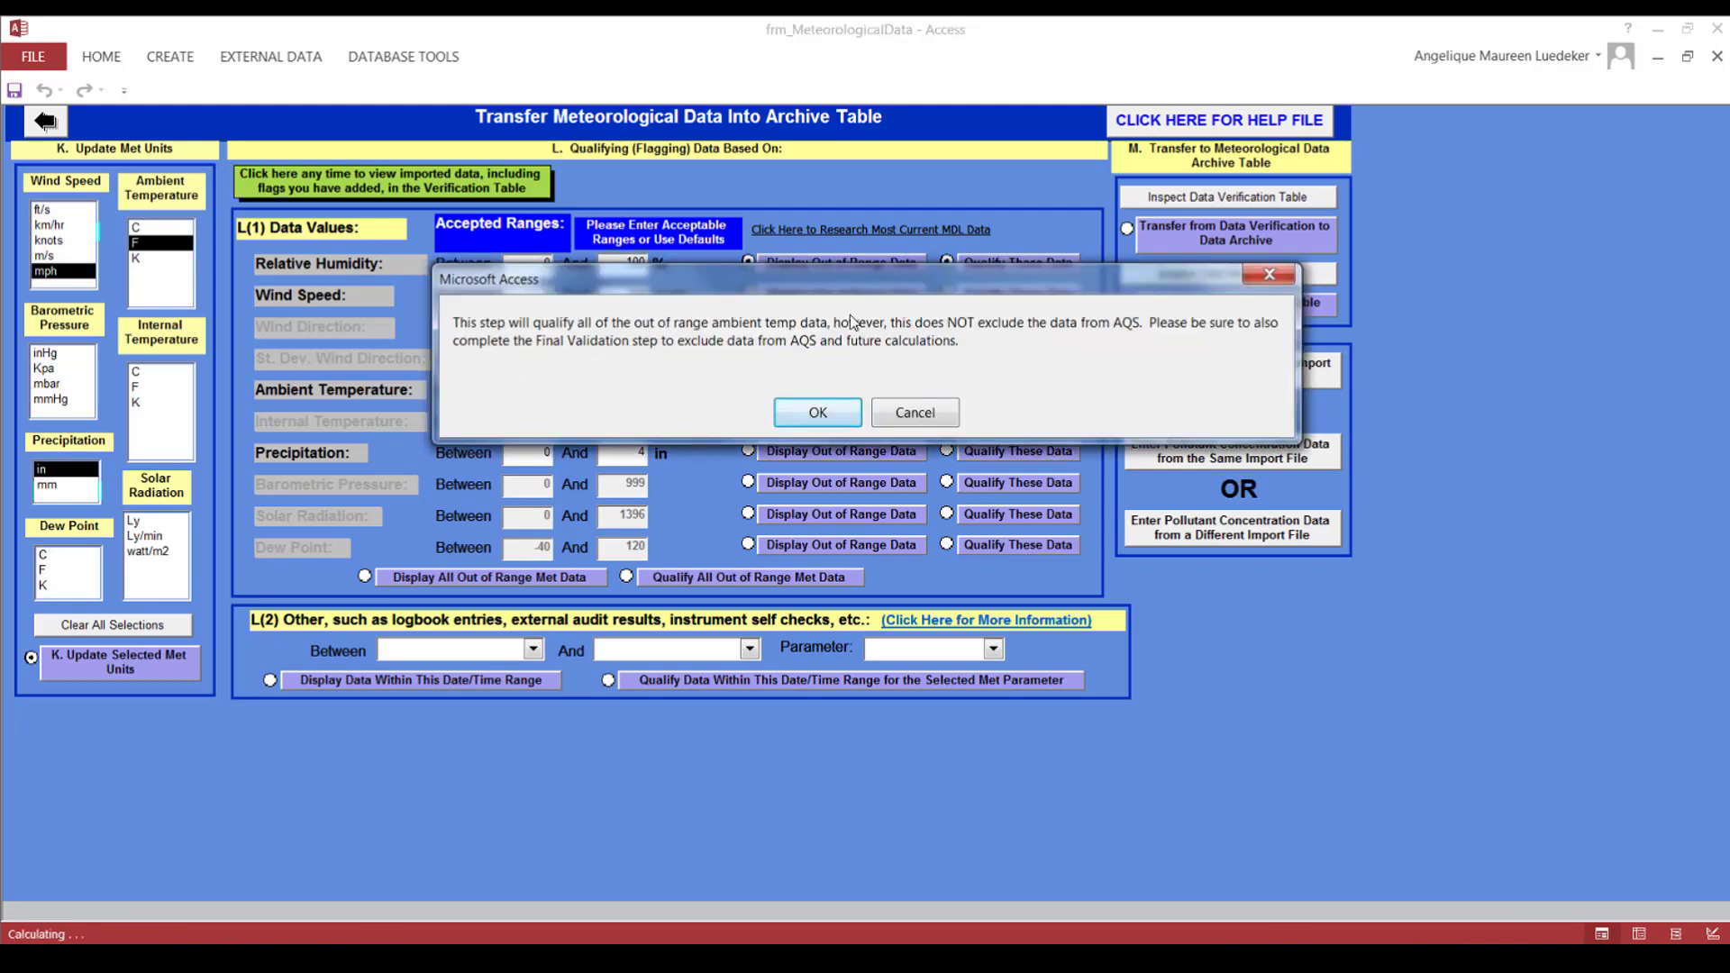
pyautogui.click(799, 415)
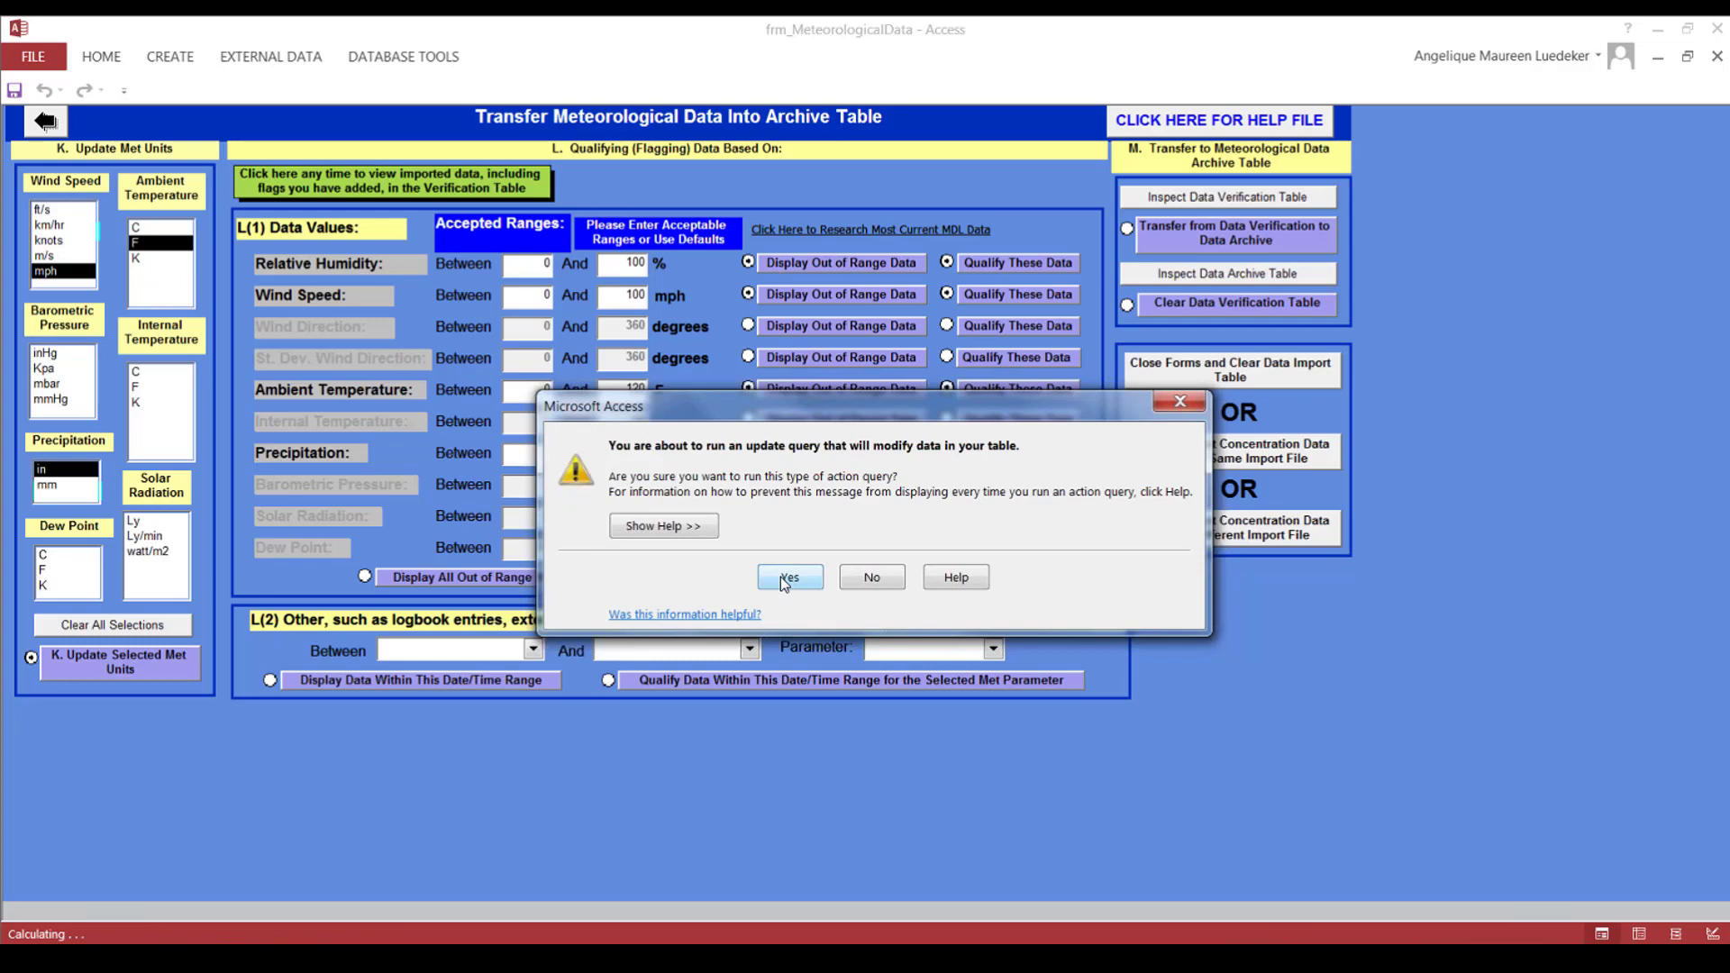
pyautogui.click(786, 577)
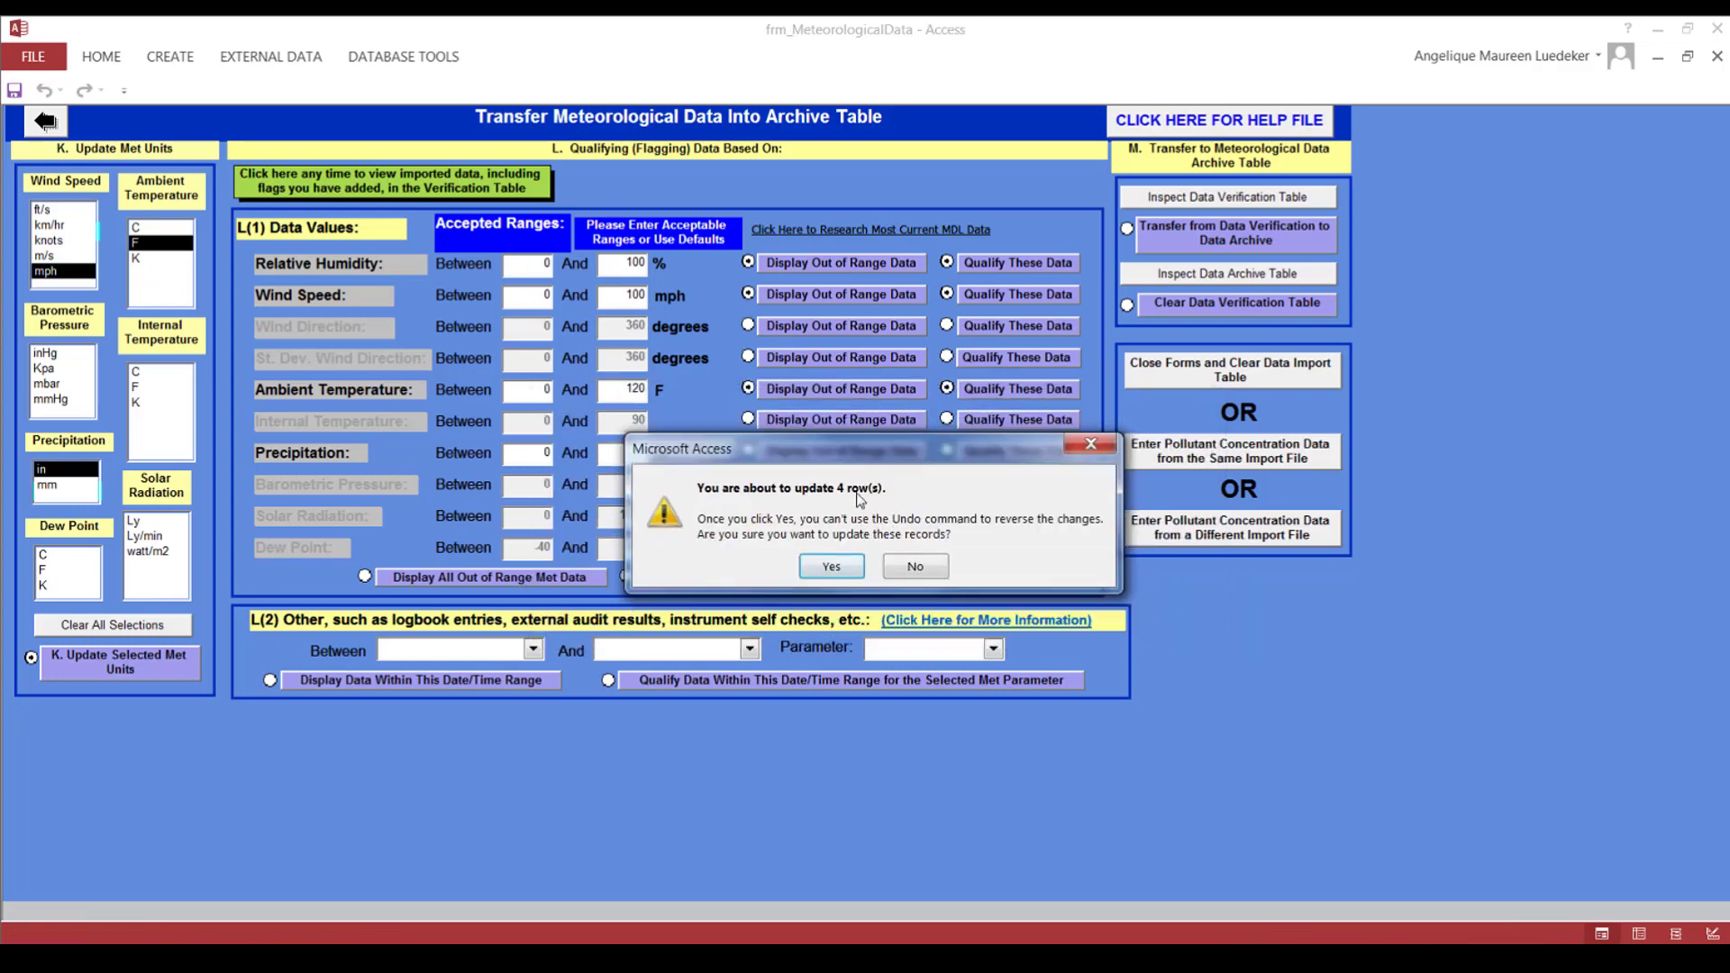
pyautogui.click(832, 567)
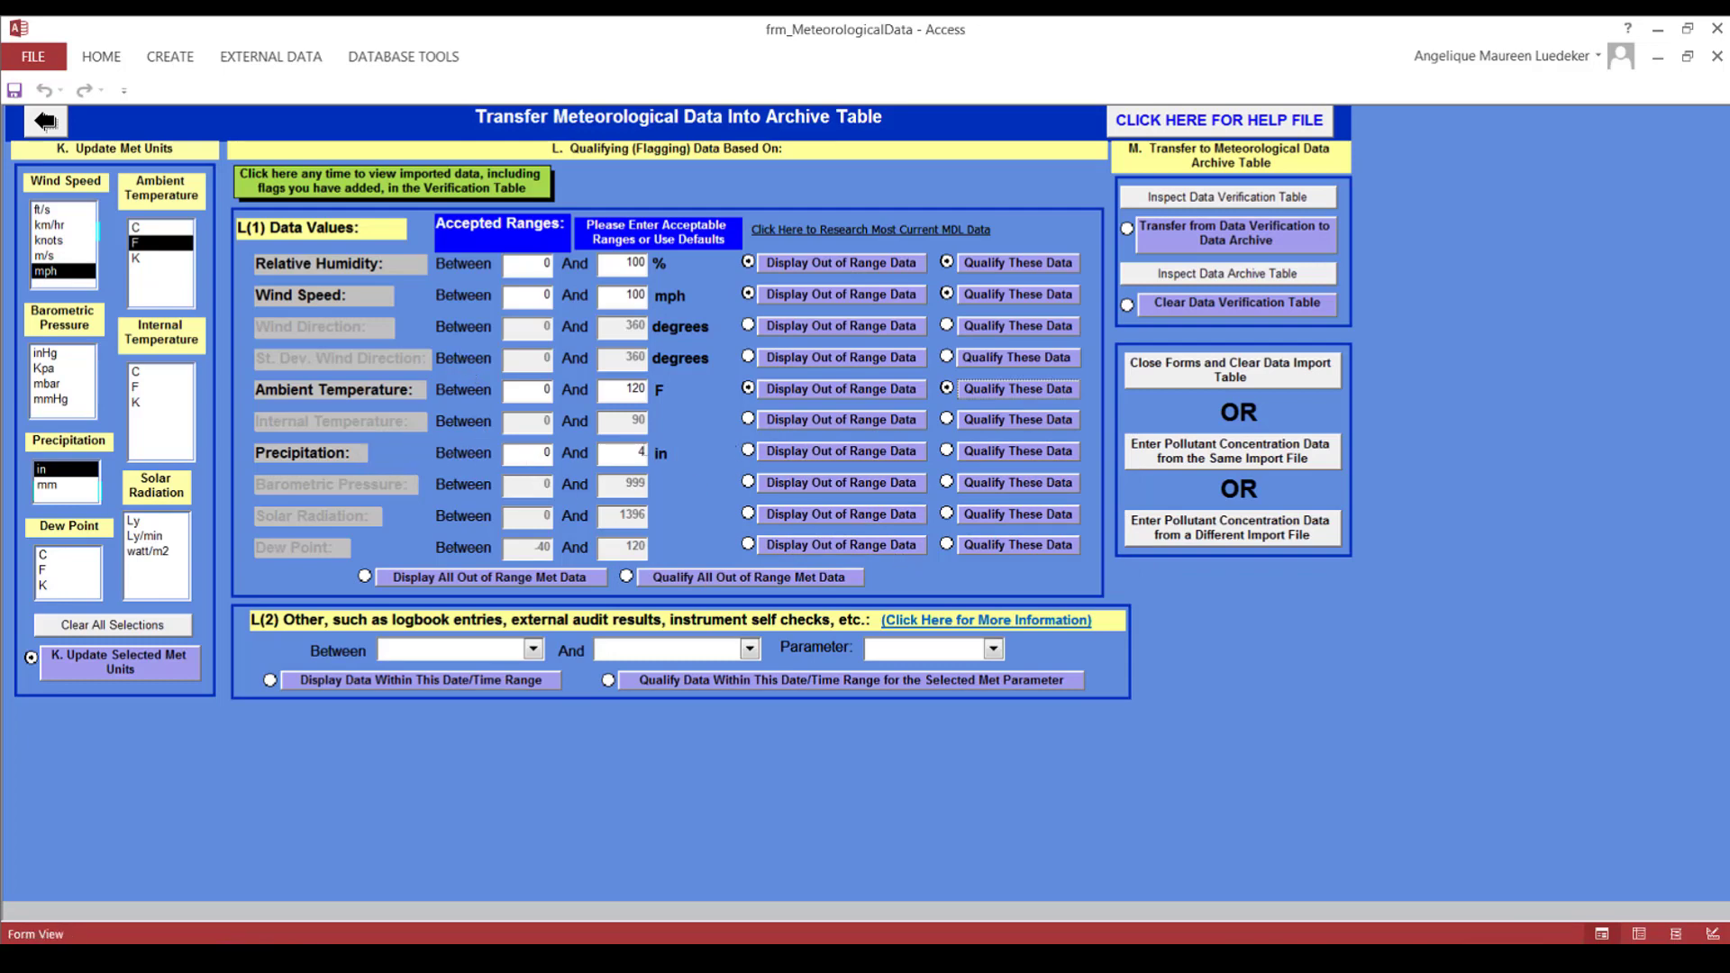
pyautogui.click(791, 451)
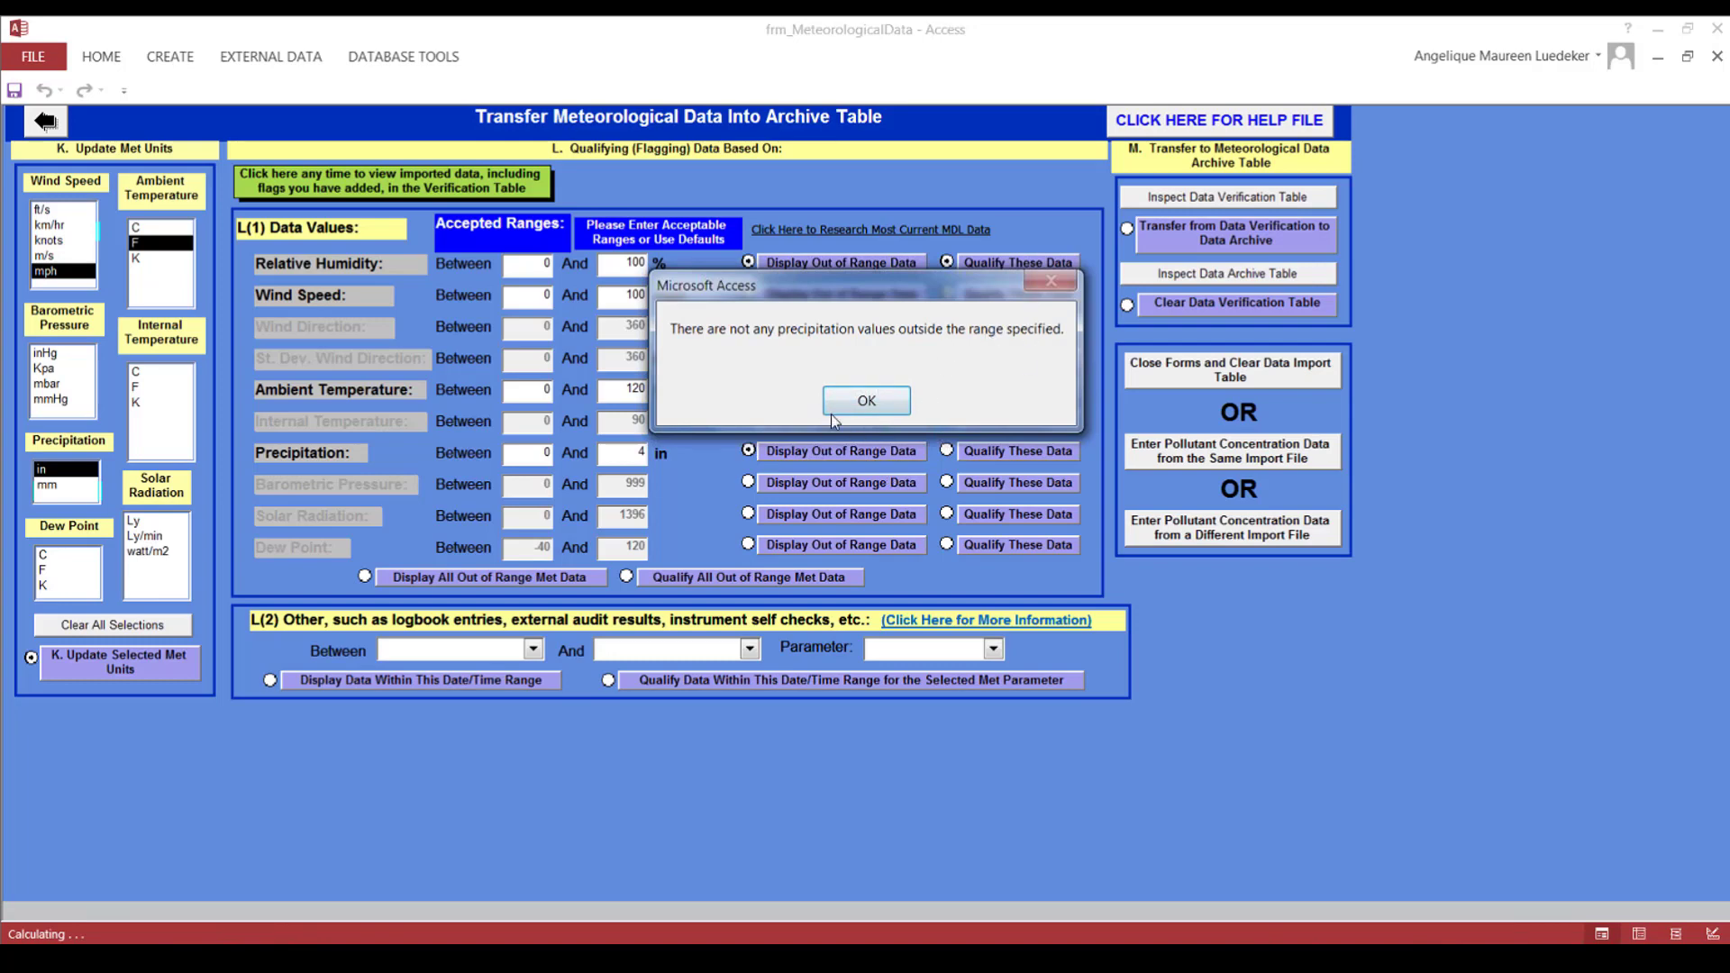
pyautogui.click(874, 397)
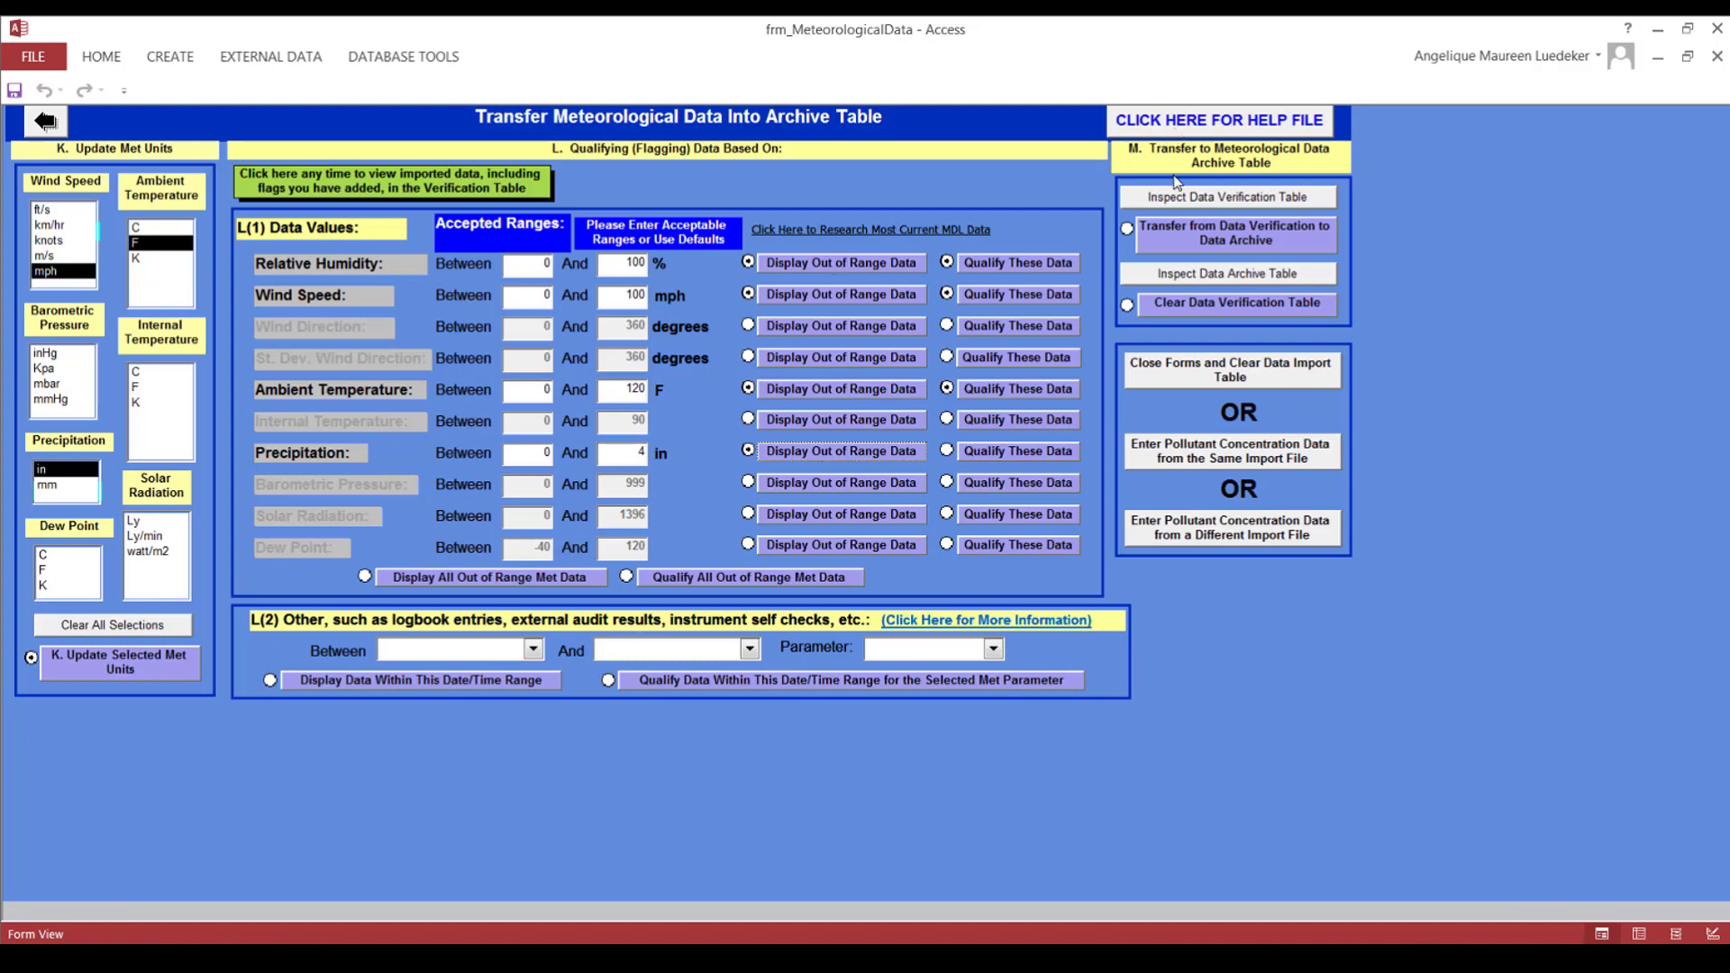
# Step: Inspect the data verification table's wind speed, ambient temperature and precipitation values and units down to the last records, and close it
pyautogui.click(1258, 204)
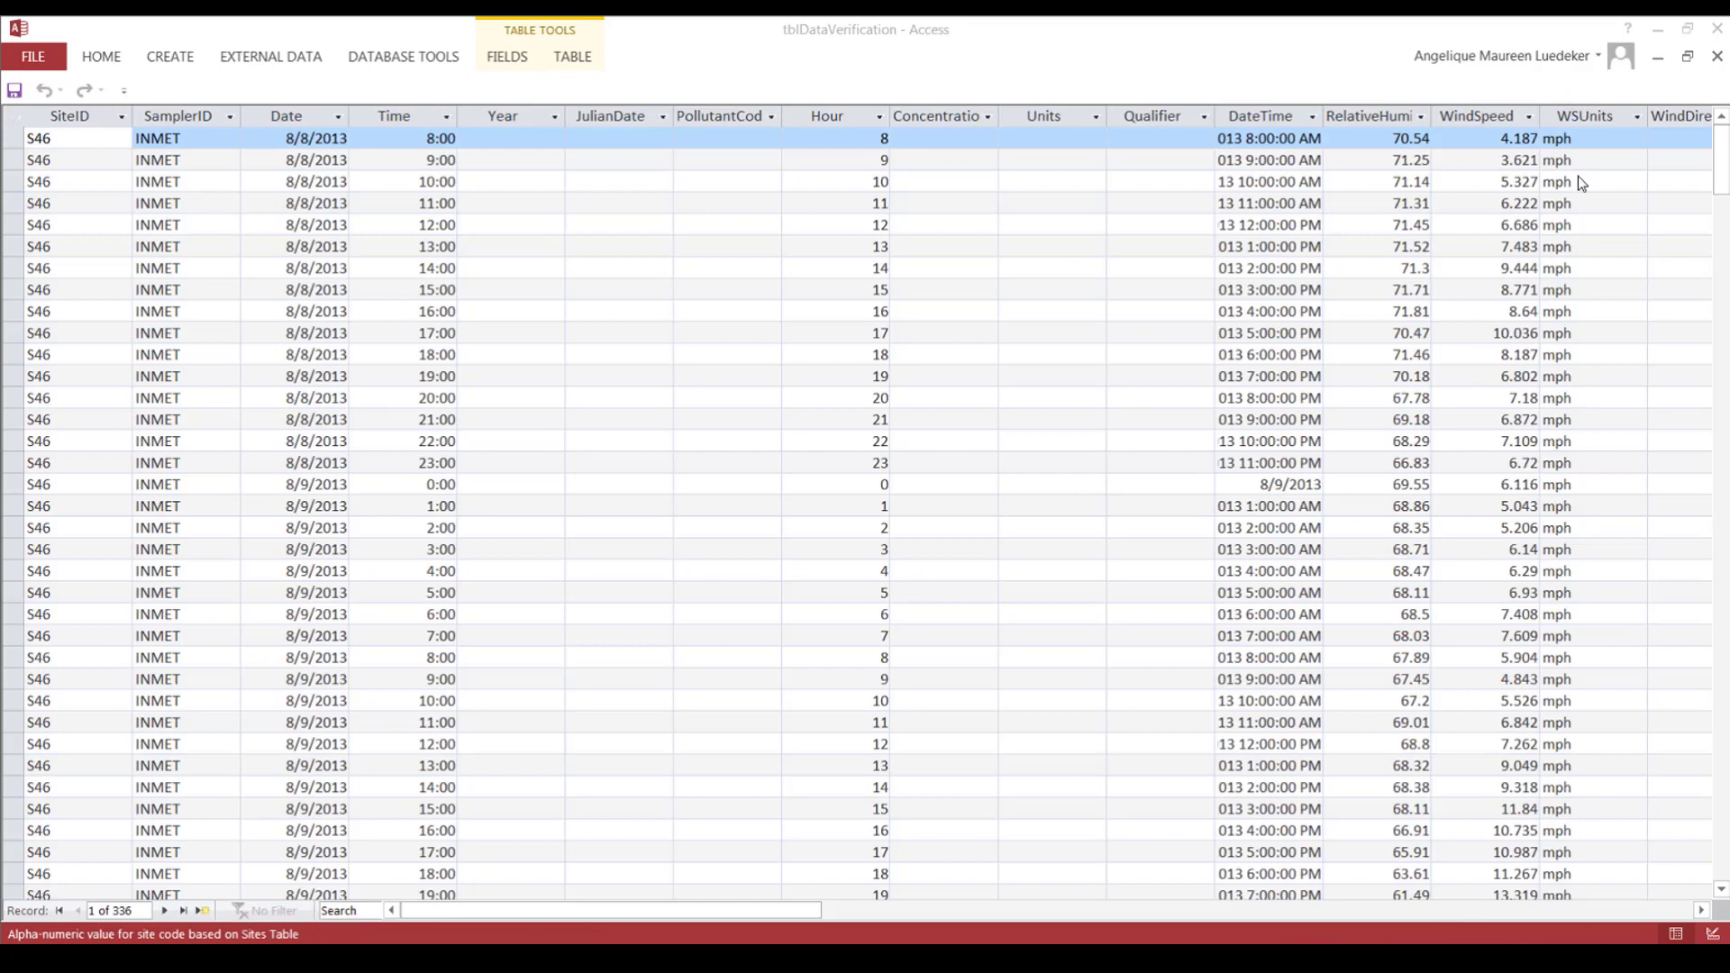
pyautogui.click(1721, 273)
pyautogui.moveTo(1721, 260); pyautogui.dragTo(1721, 319)
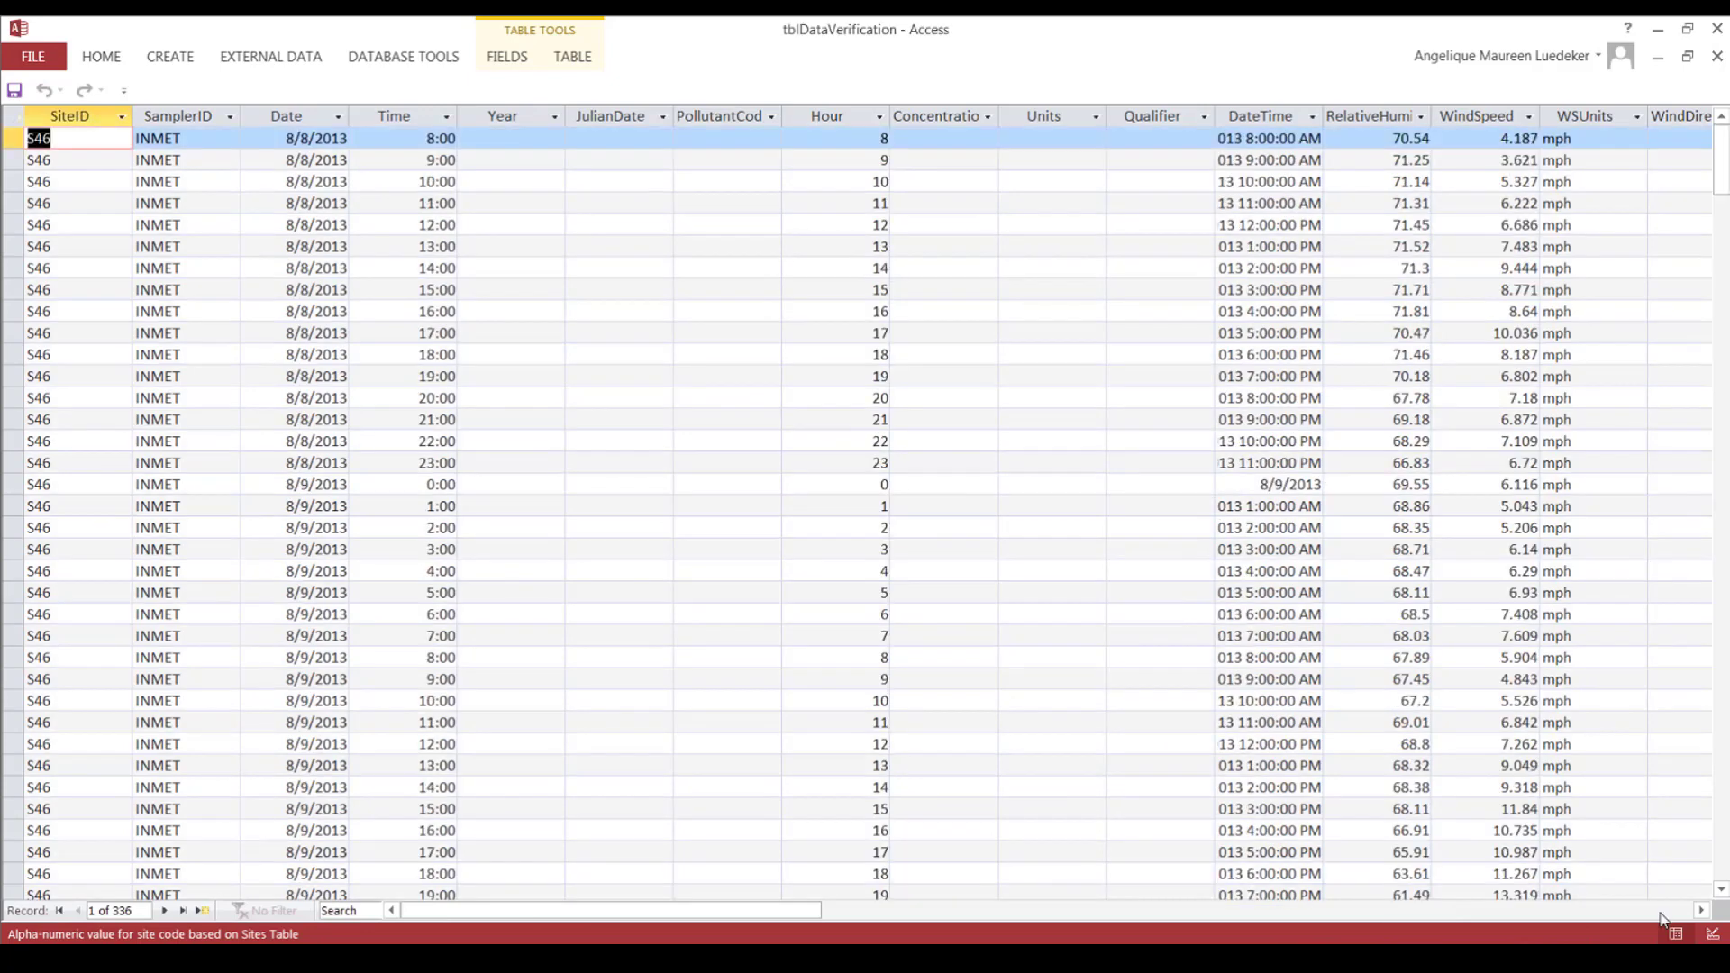
pyautogui.click(1661, 912)
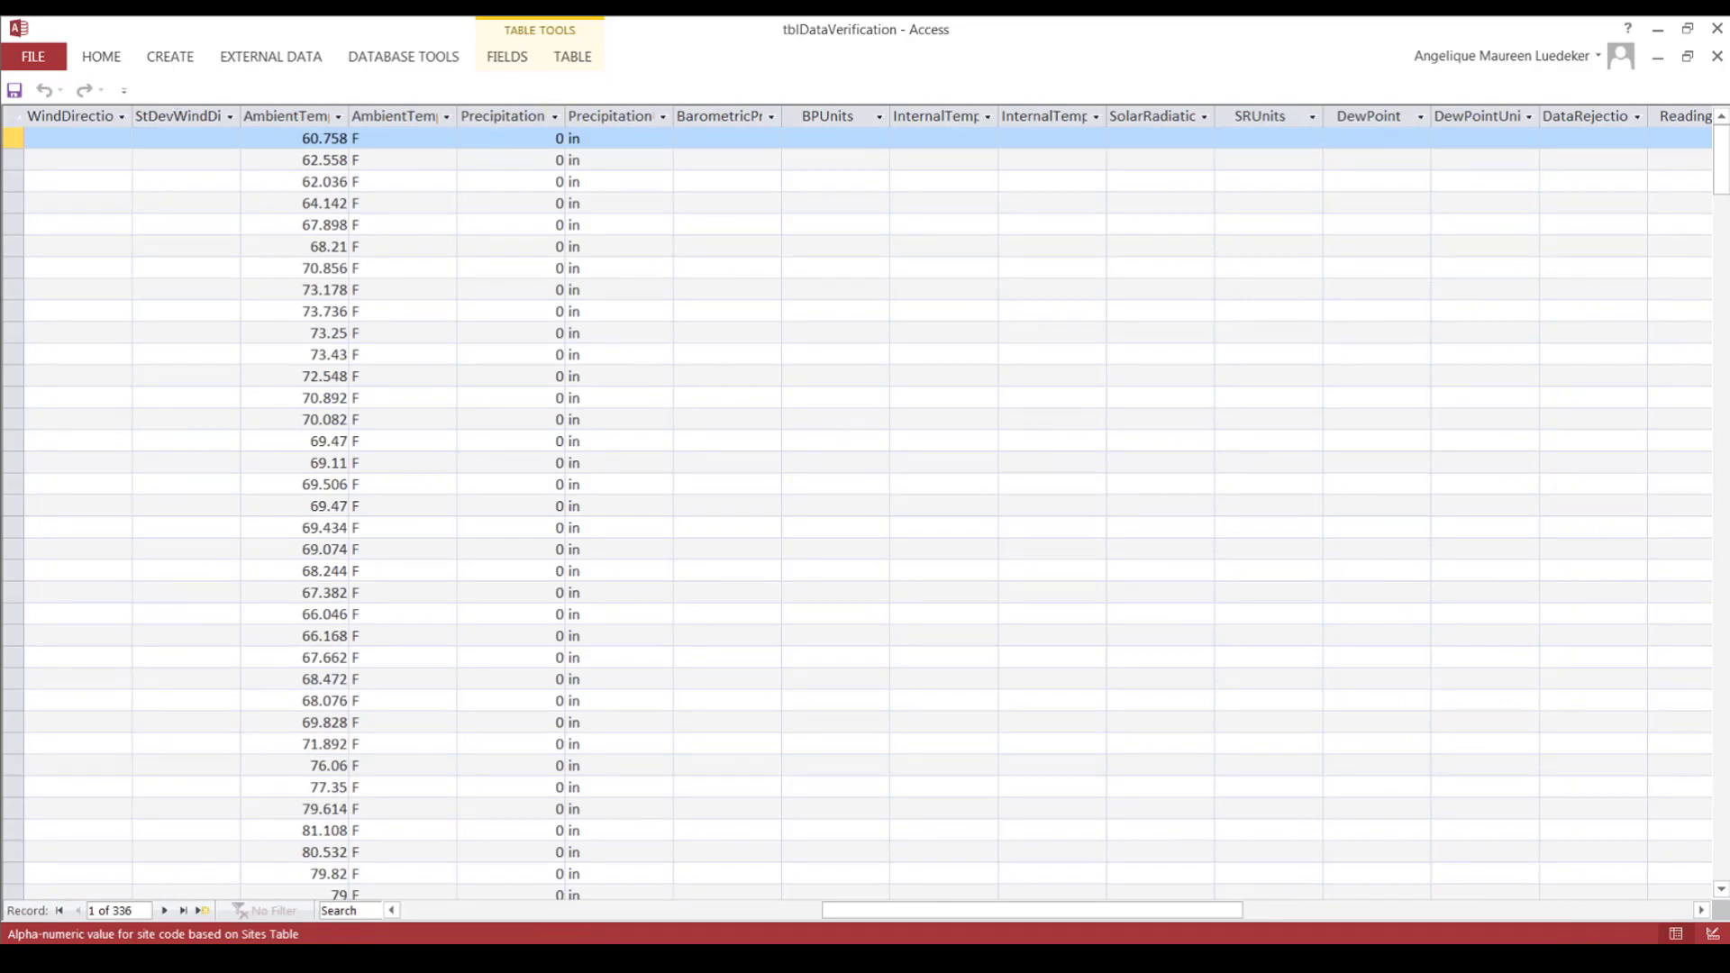
pyautogui.moveTo(1724, 166); pyautogui.dragTo(1724, 851)
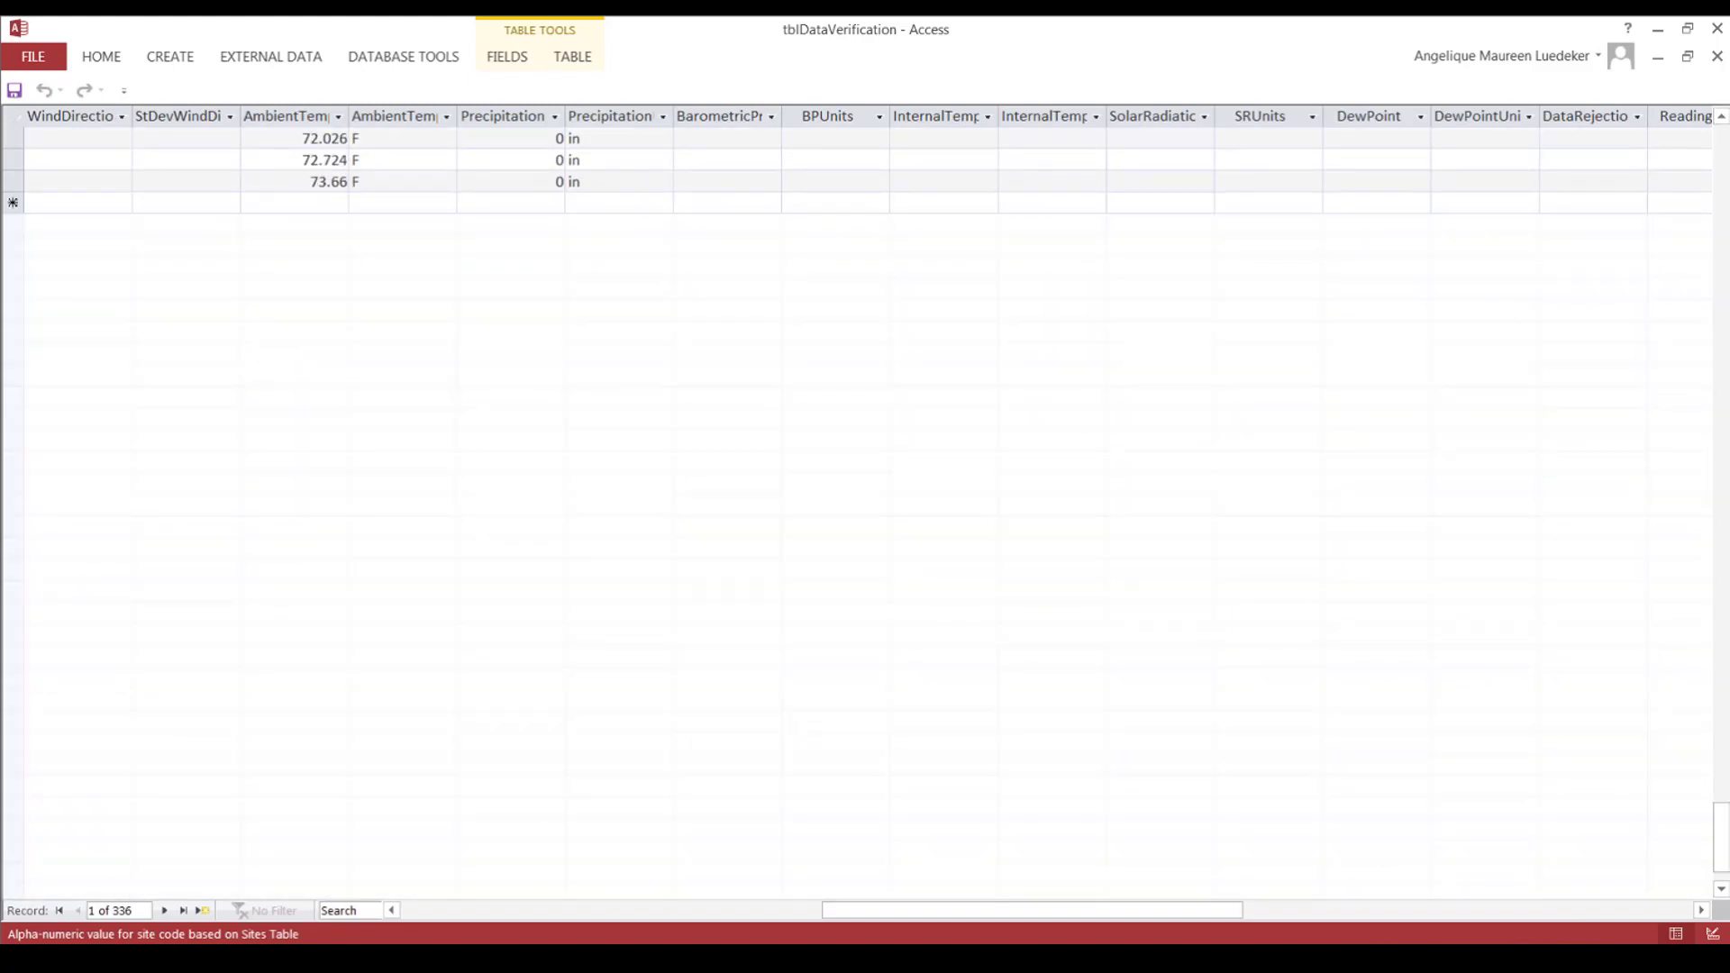
pyautogui.click(1717, 57)
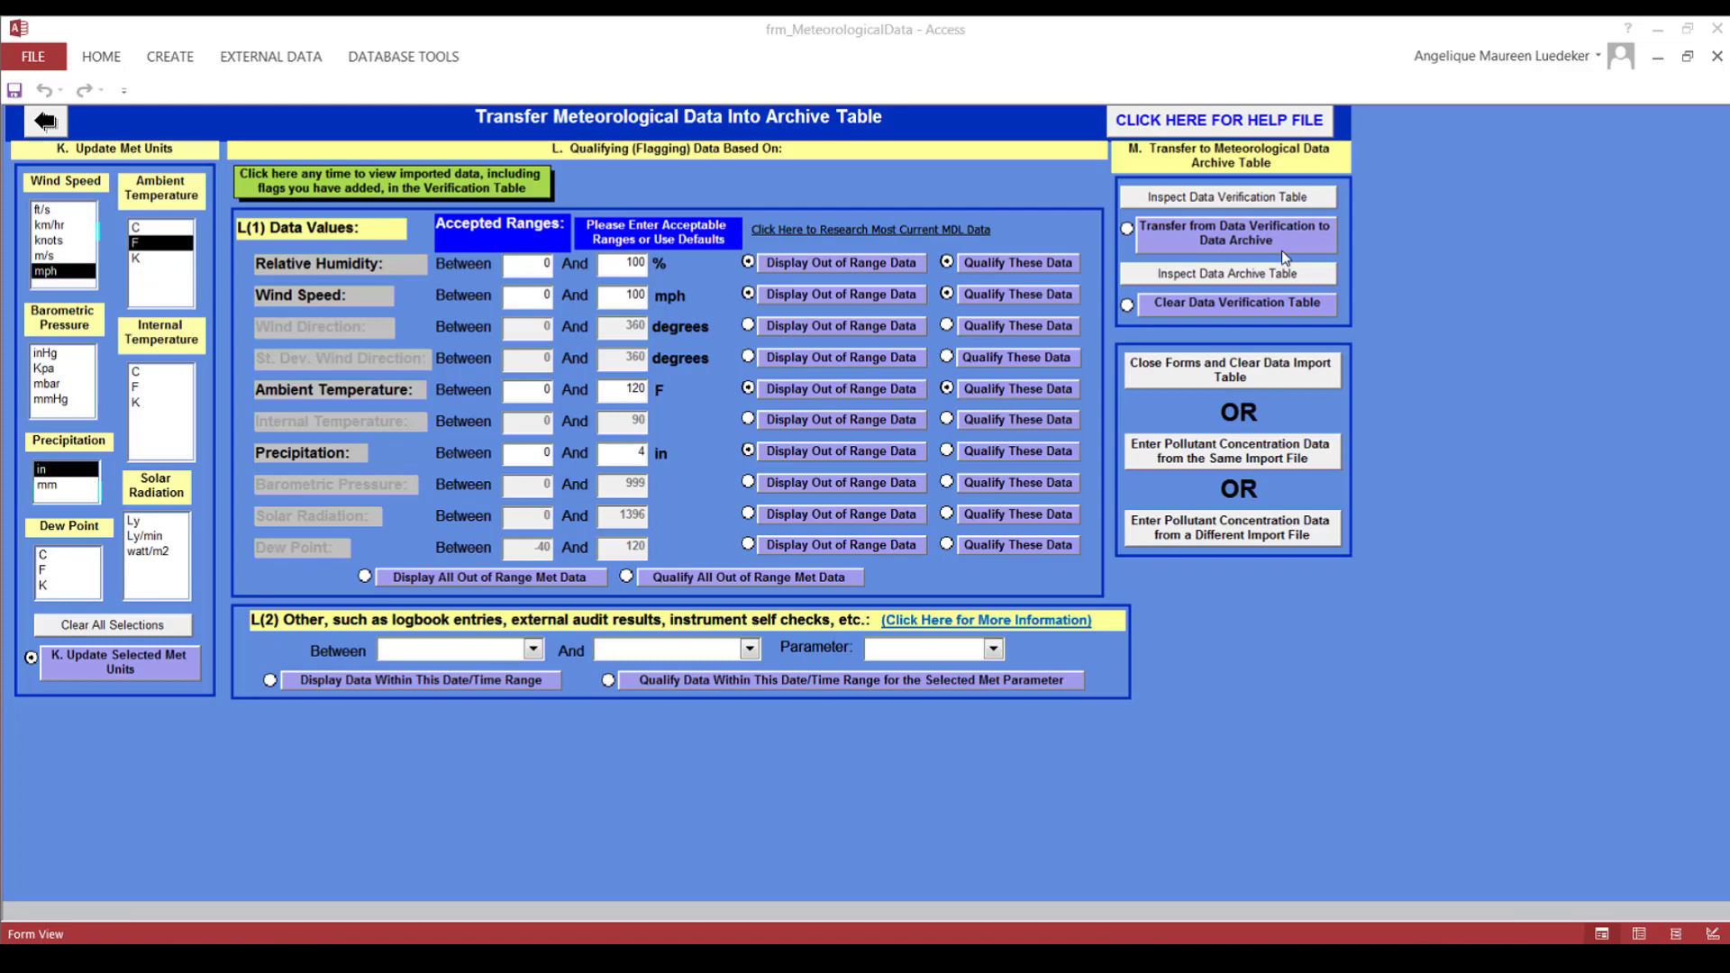
# Step: Transfer the meteorological records from data verification to the data archive, accepting the append, and inspect the data archive table
pyautogui.click(1174, 237)
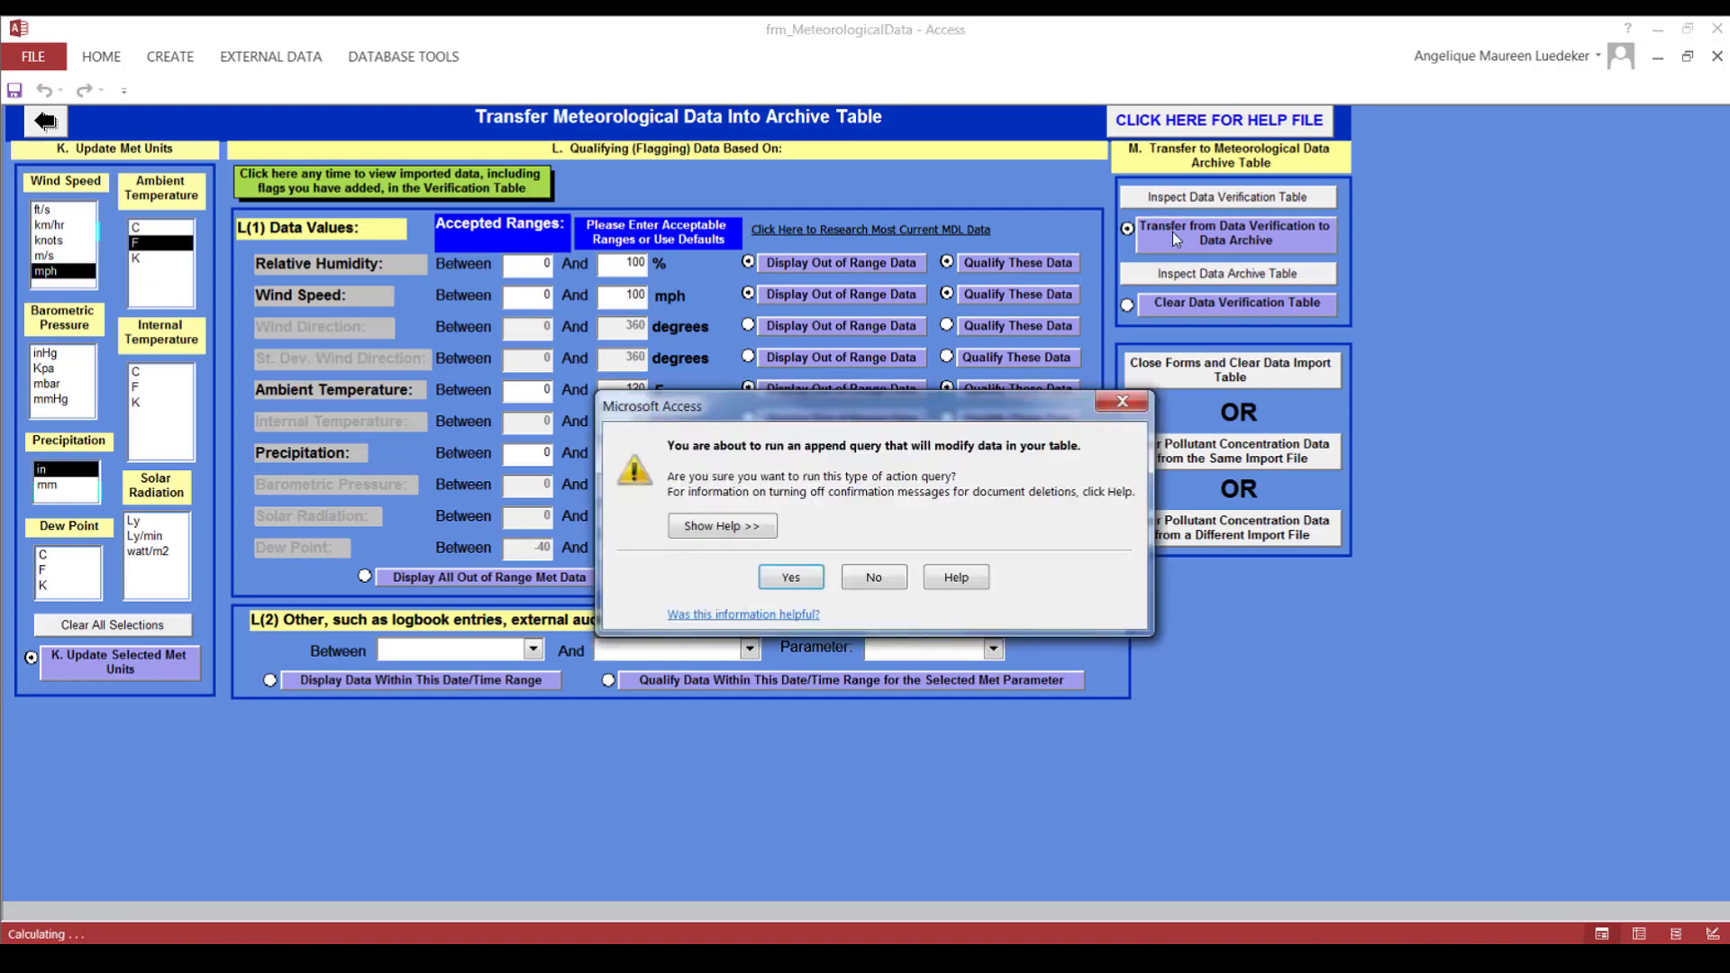
pyautogui.click(790, 577)
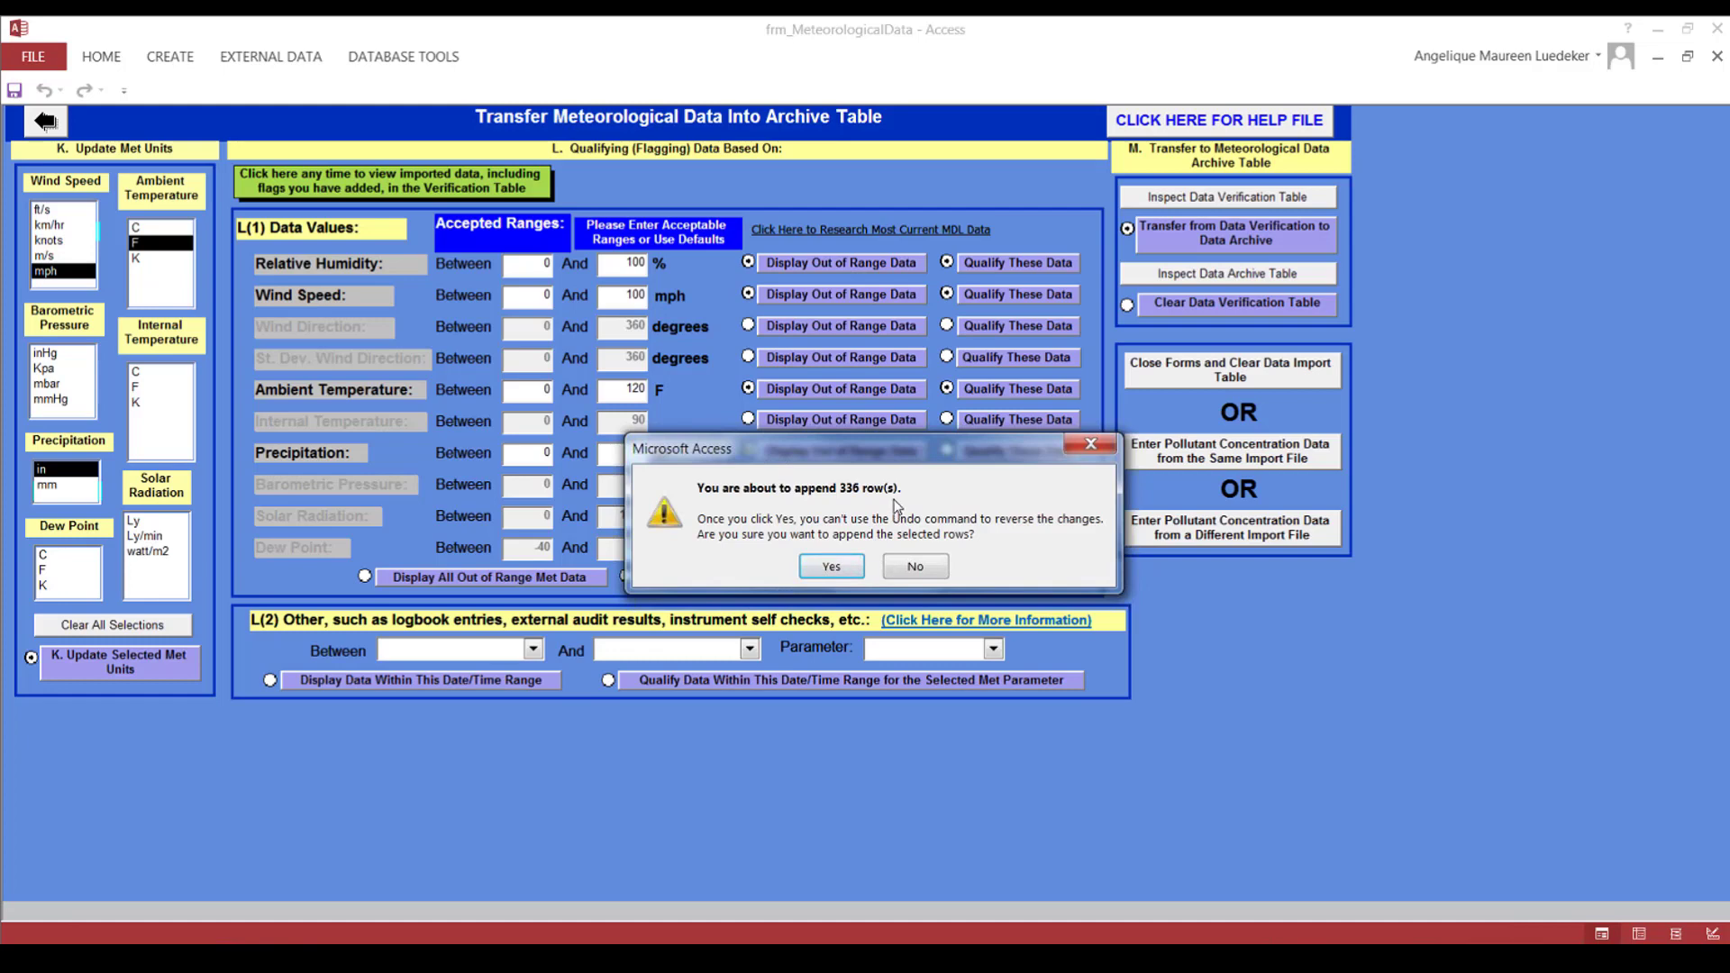
pyautogui.click(831, 568)
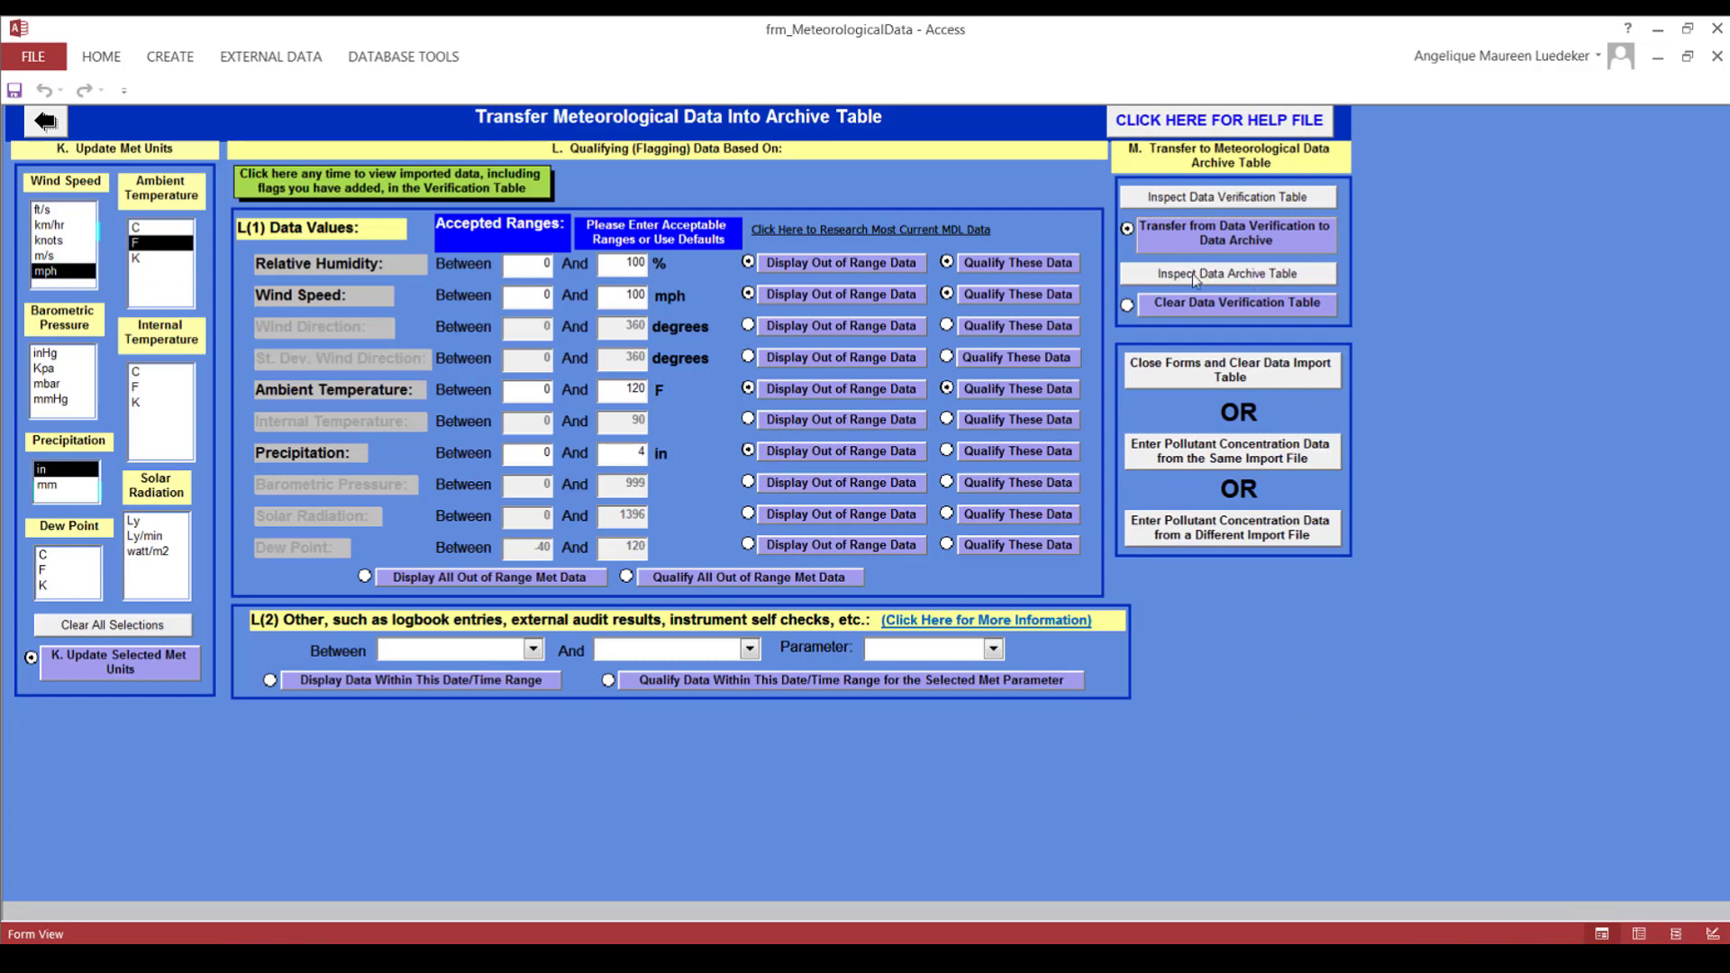
pyautogui.click(1261, 275)
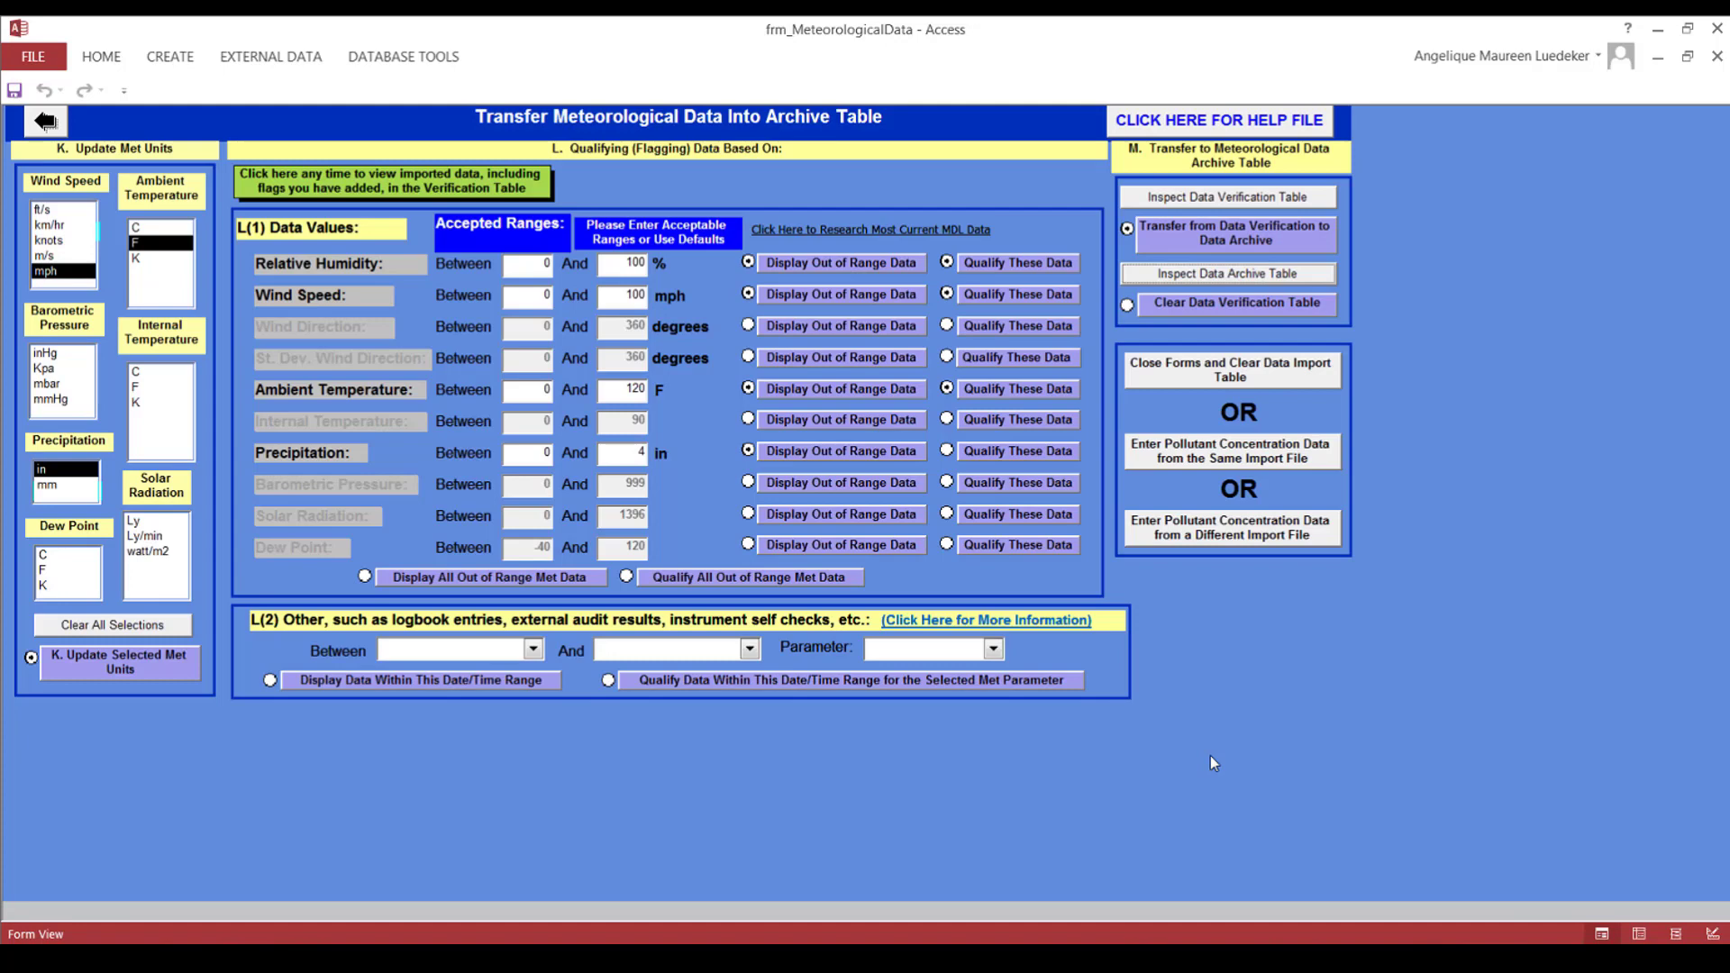
# Step: Clear the data verification table, accepting the record deletion, and close the forms while clearing the Data Import table
pyautogui.click(1203, 310)
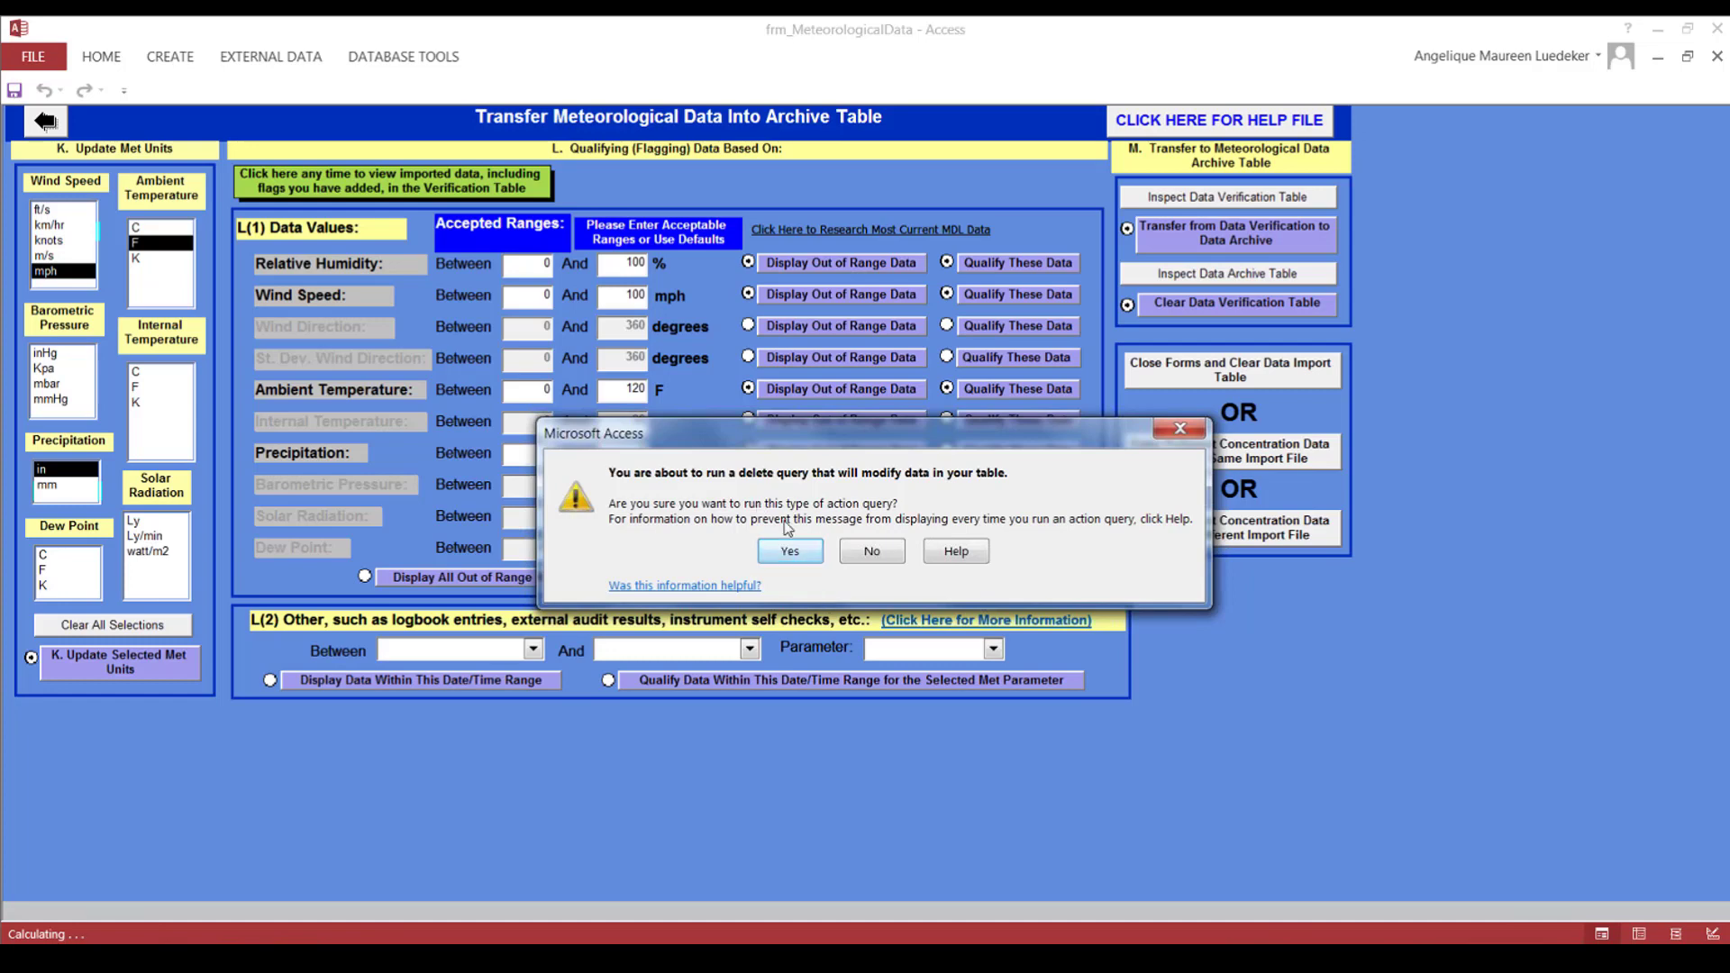
pyautogui.click(790, 552)
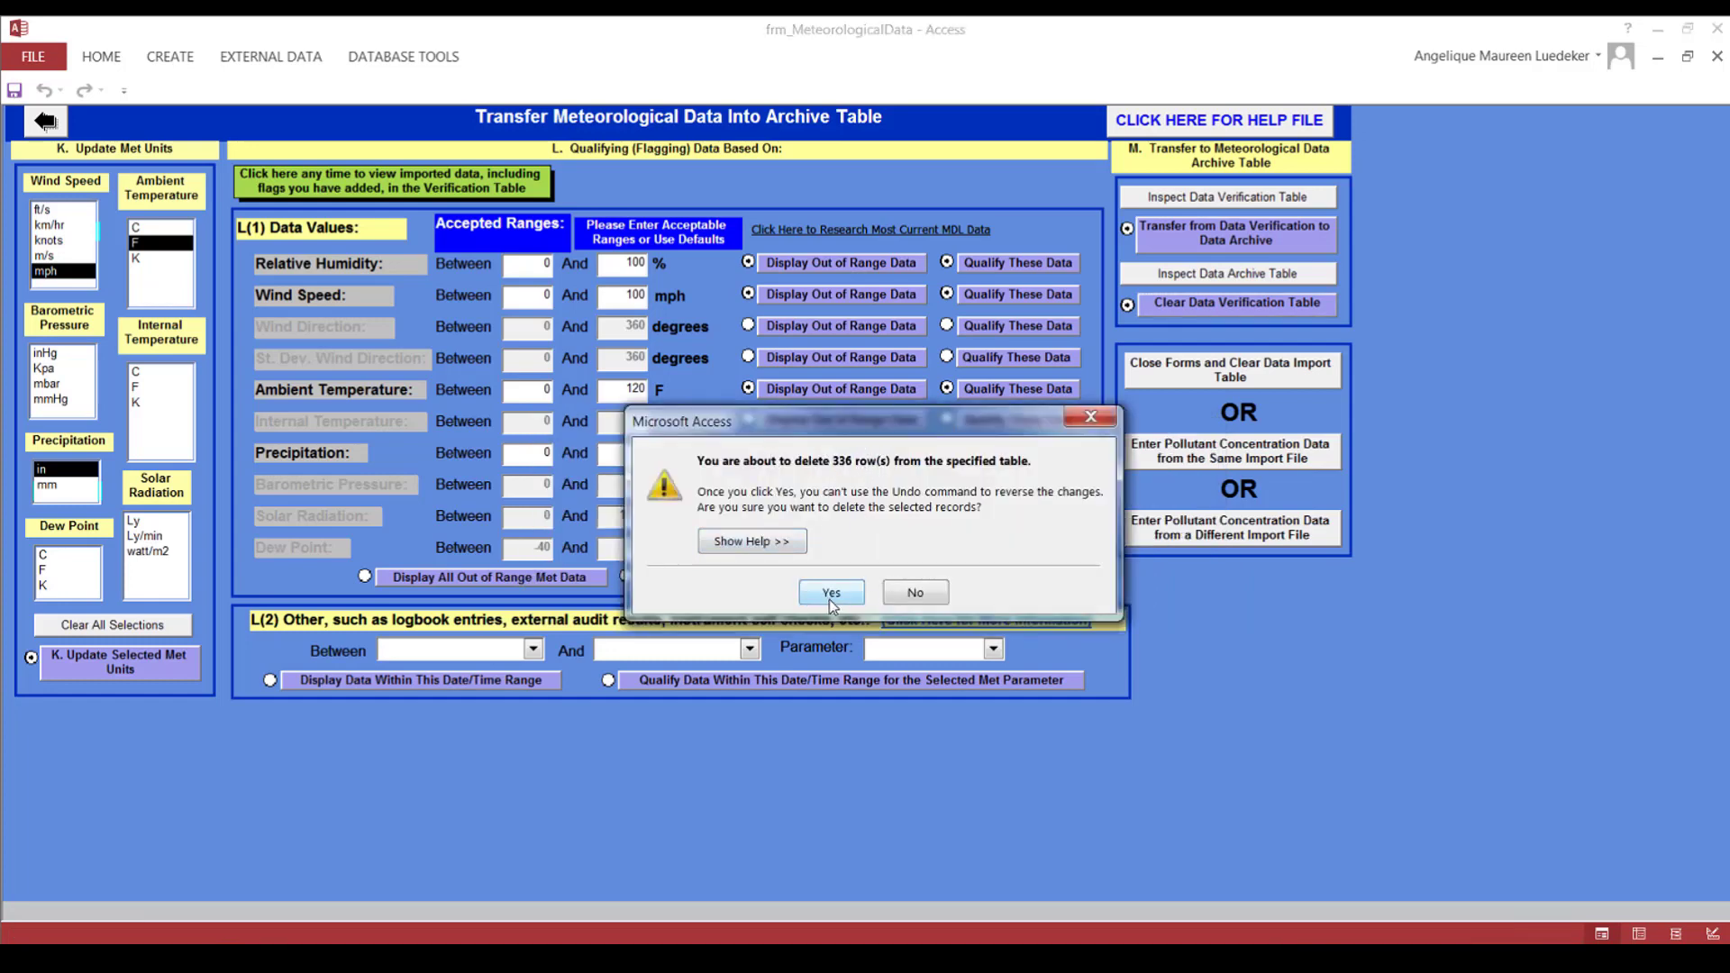
pyautogui.click(829, 593)
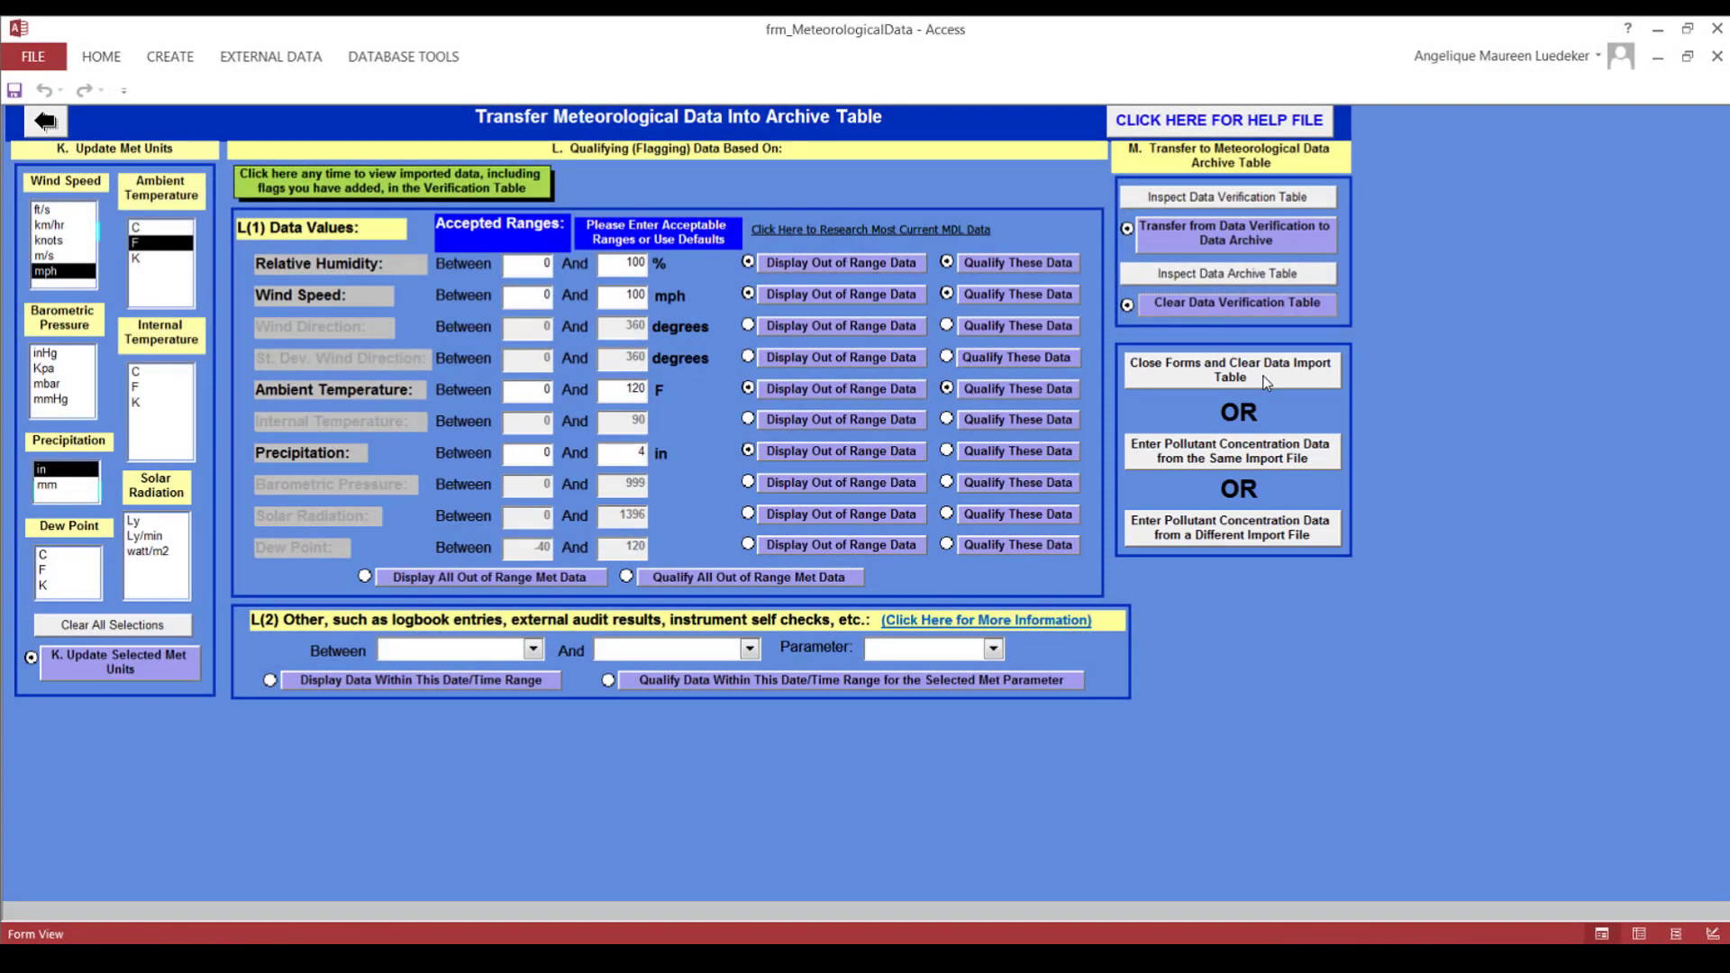
pyautogui.click(1267, 382)
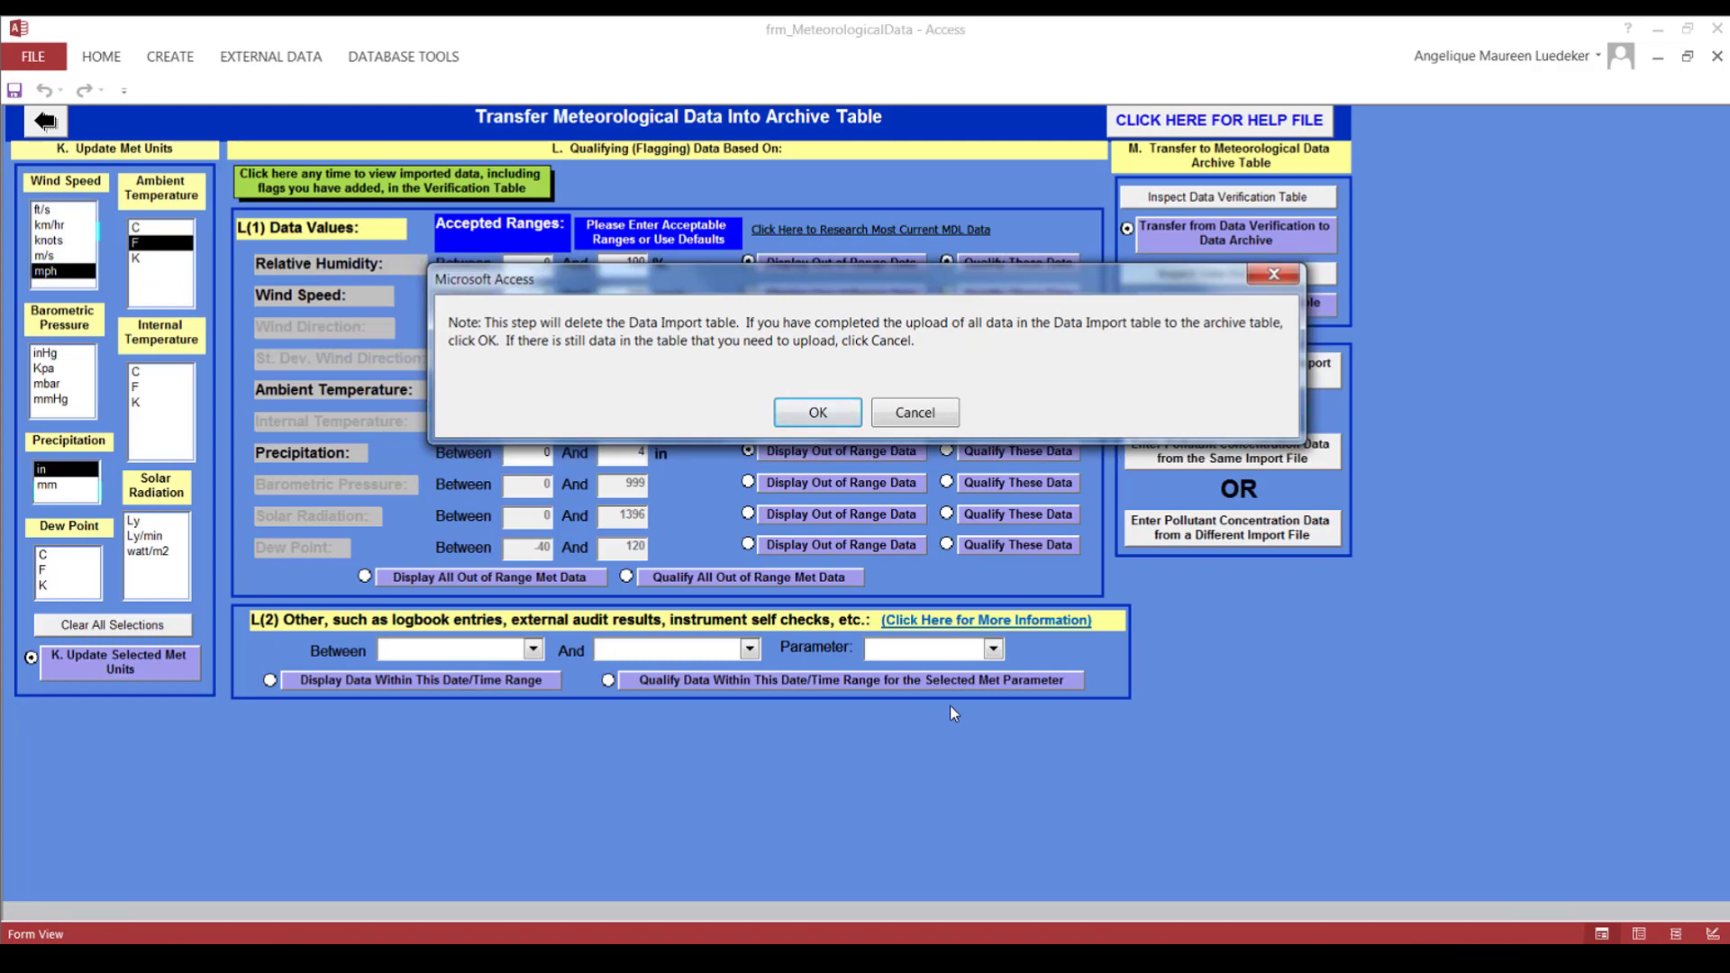
pyautogui.click(808, 412)
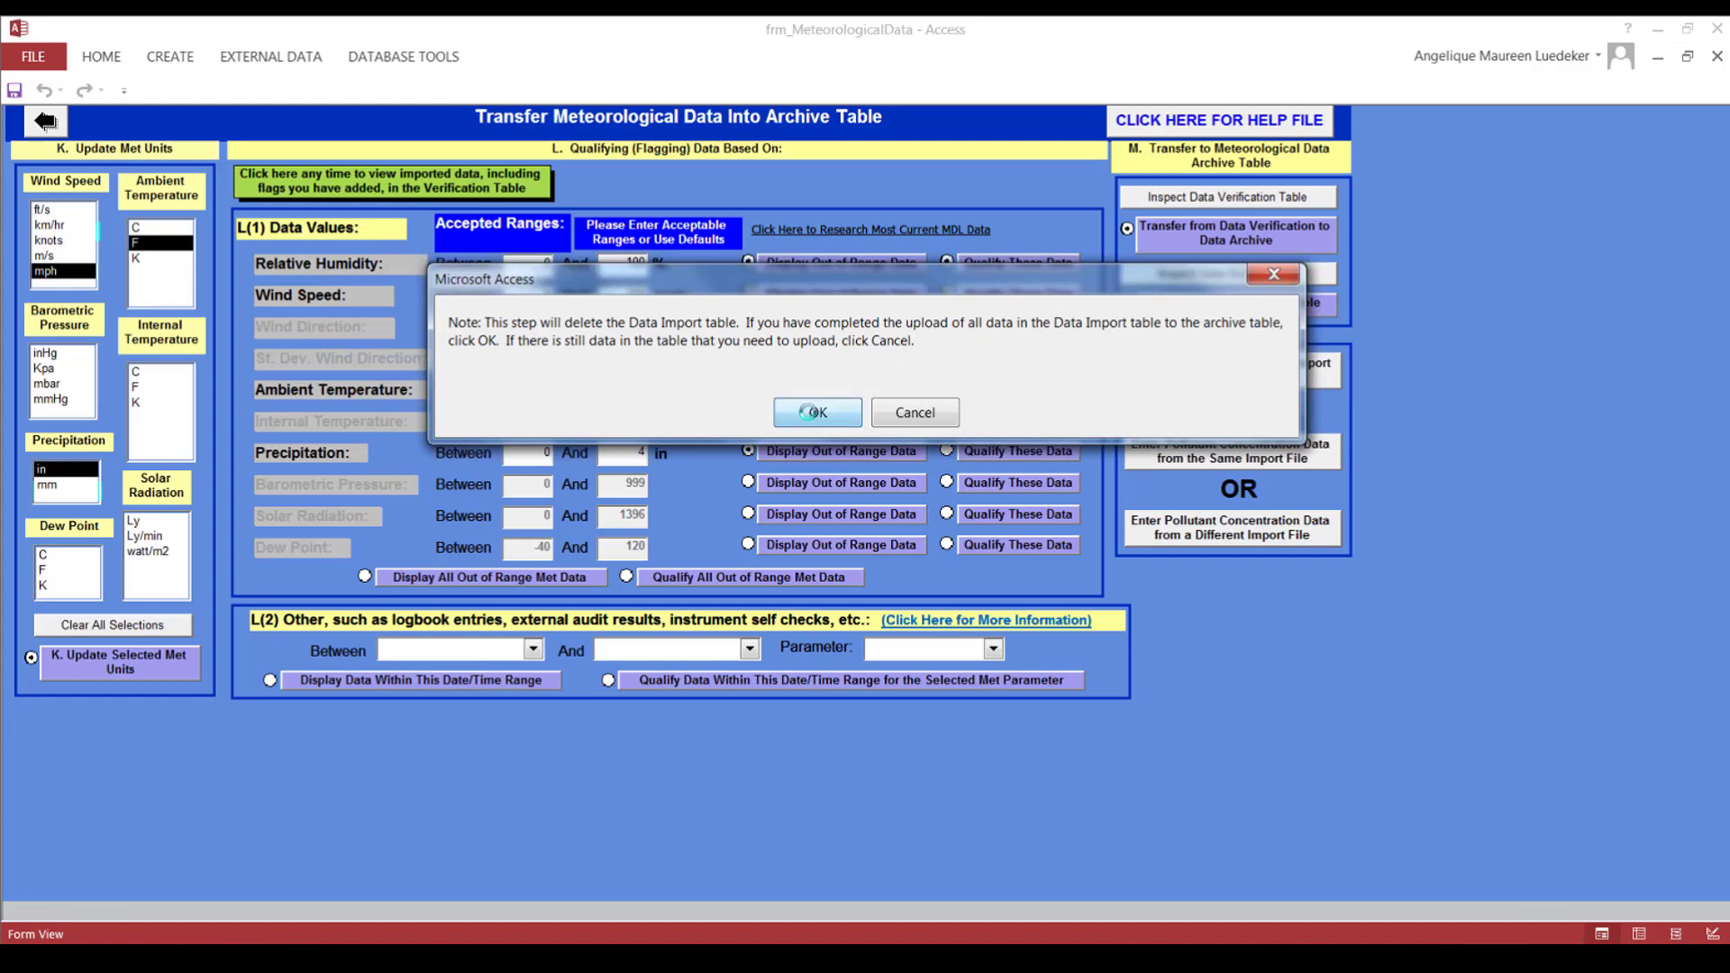